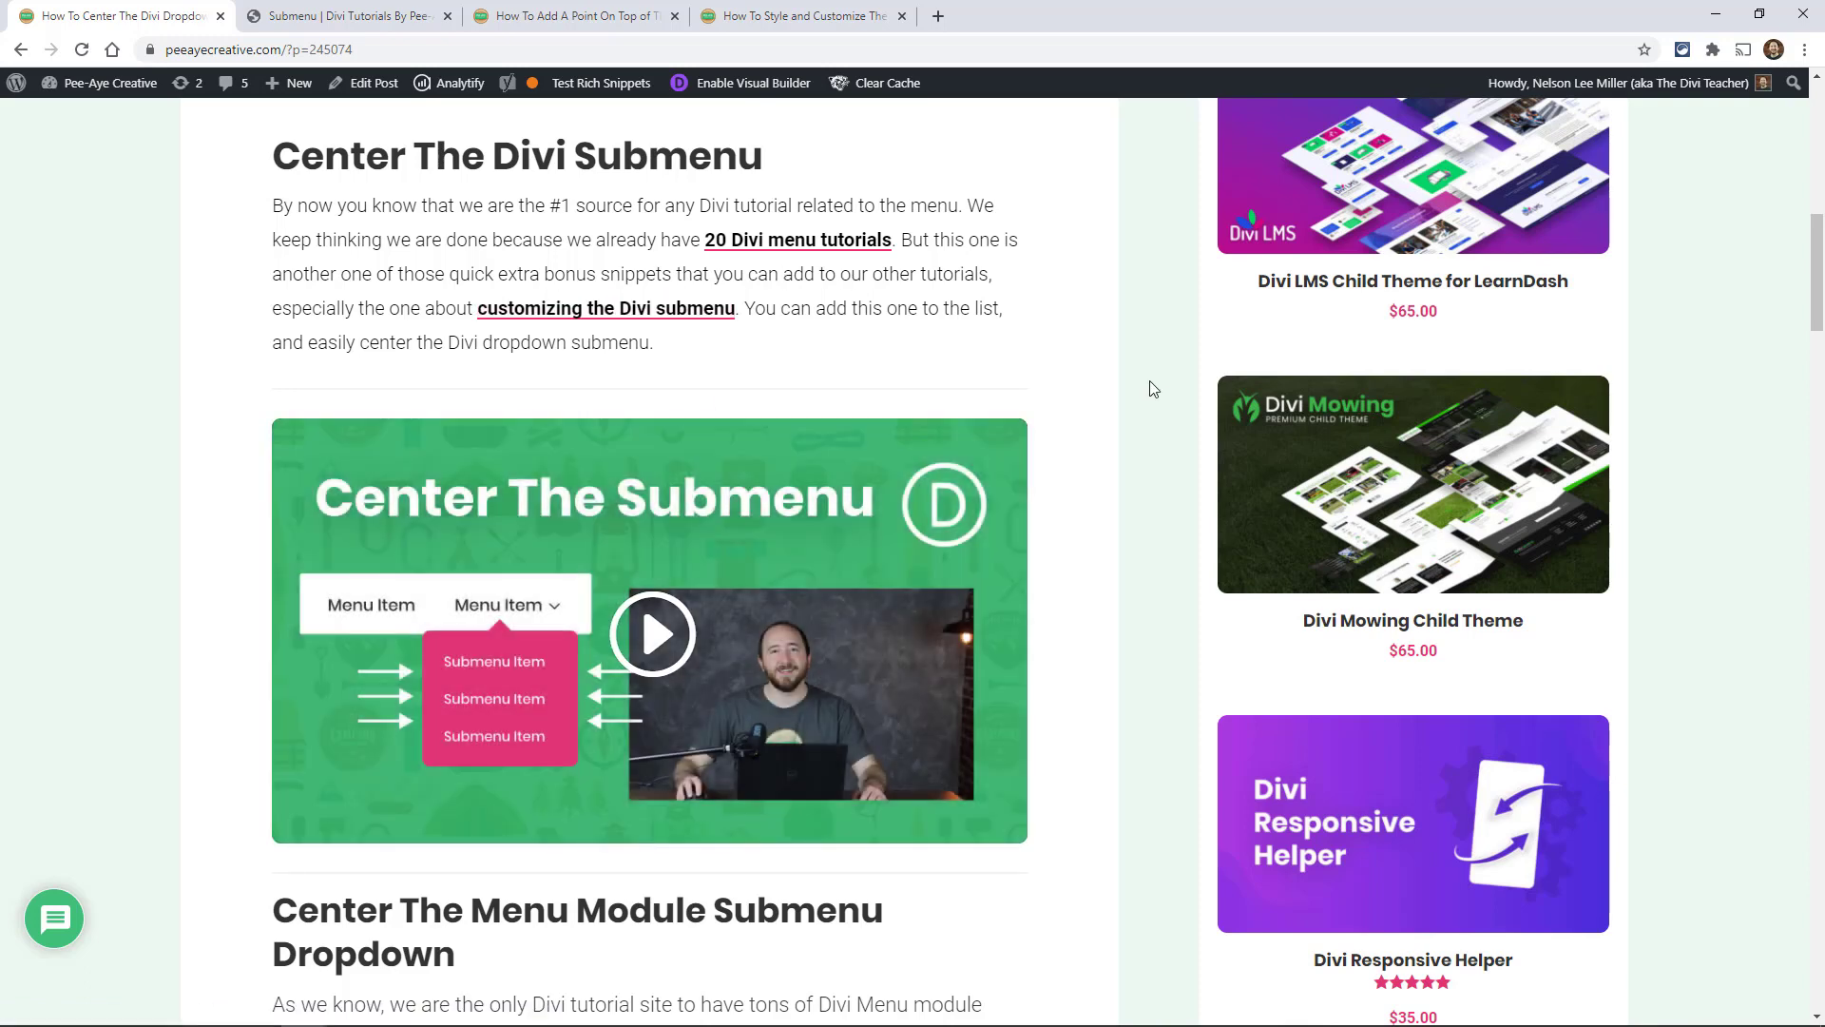
Step: Select the four CSS lines for the Menu Module's Dropdown Menu Container in the Pee-Aye Creative post
scroll(1132, 439, down, 1)
scroll(1133, 443, up, 1)
scroll(1134, 445, down, 2)
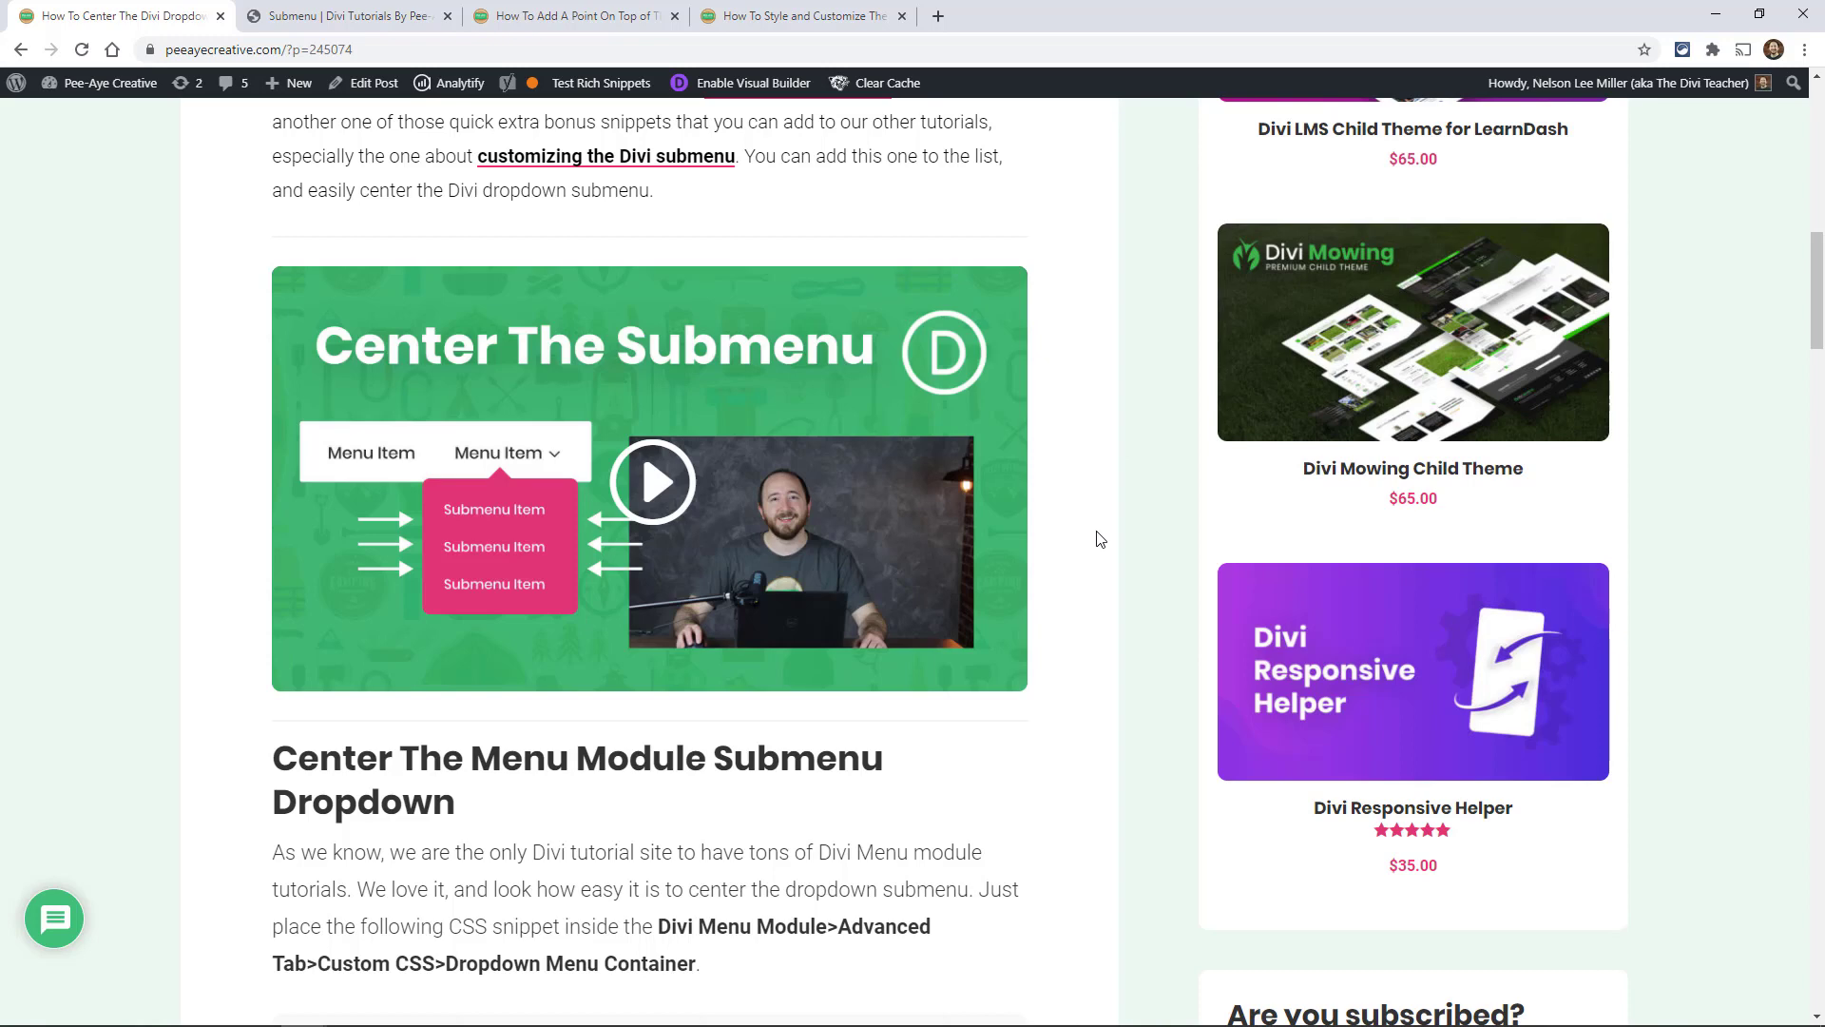
scroll(1100, 540, down, 1)
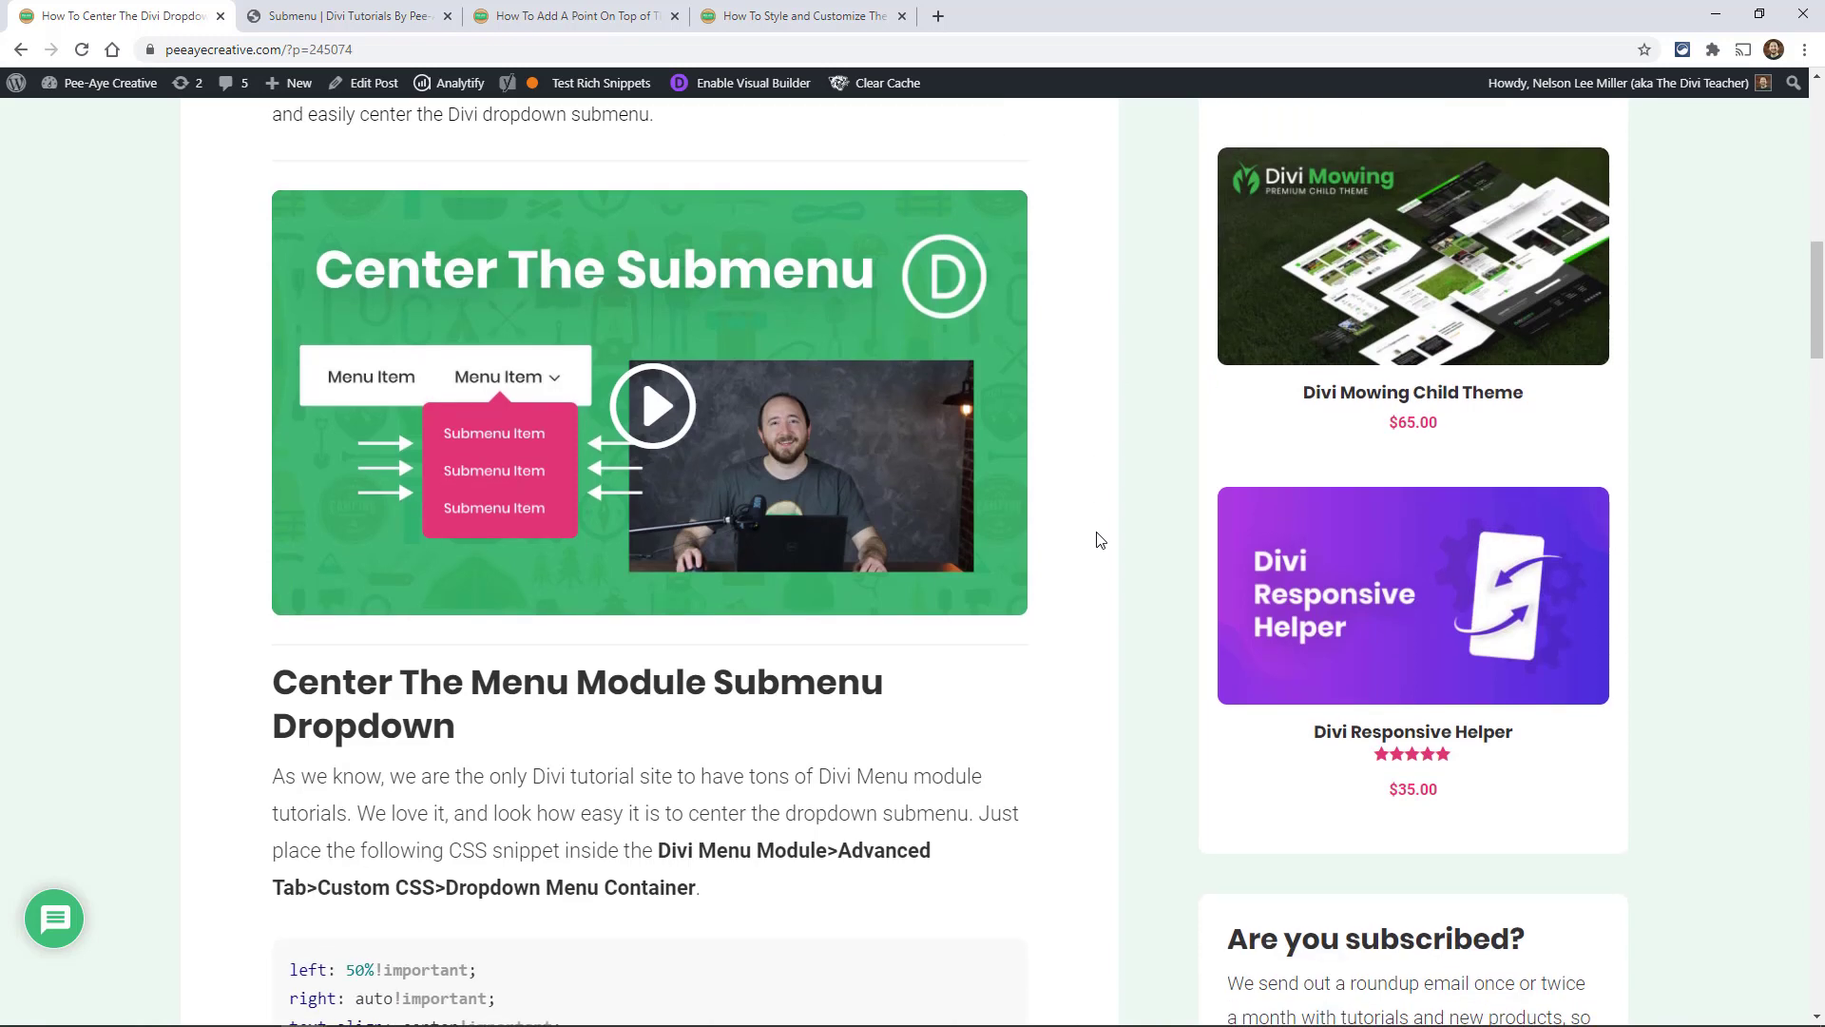
scroll(1095, 563, down, 10)
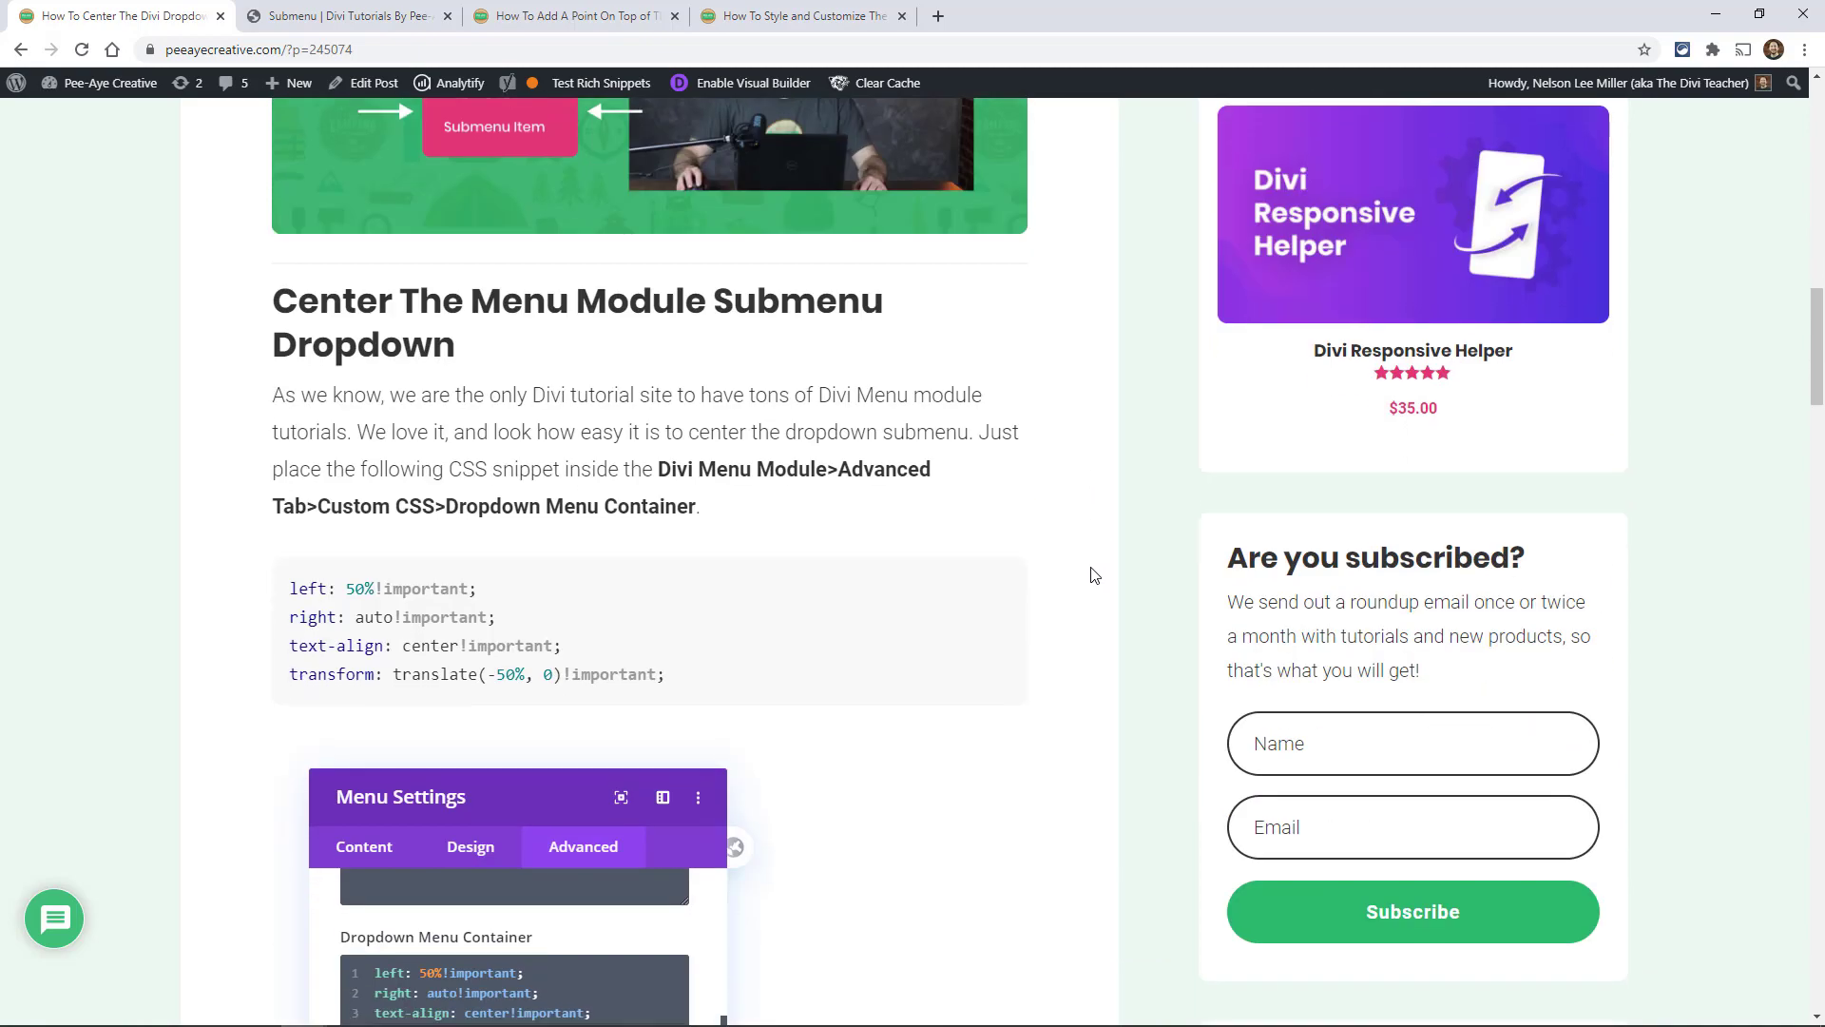
scroll(1029, 530, down, 6)
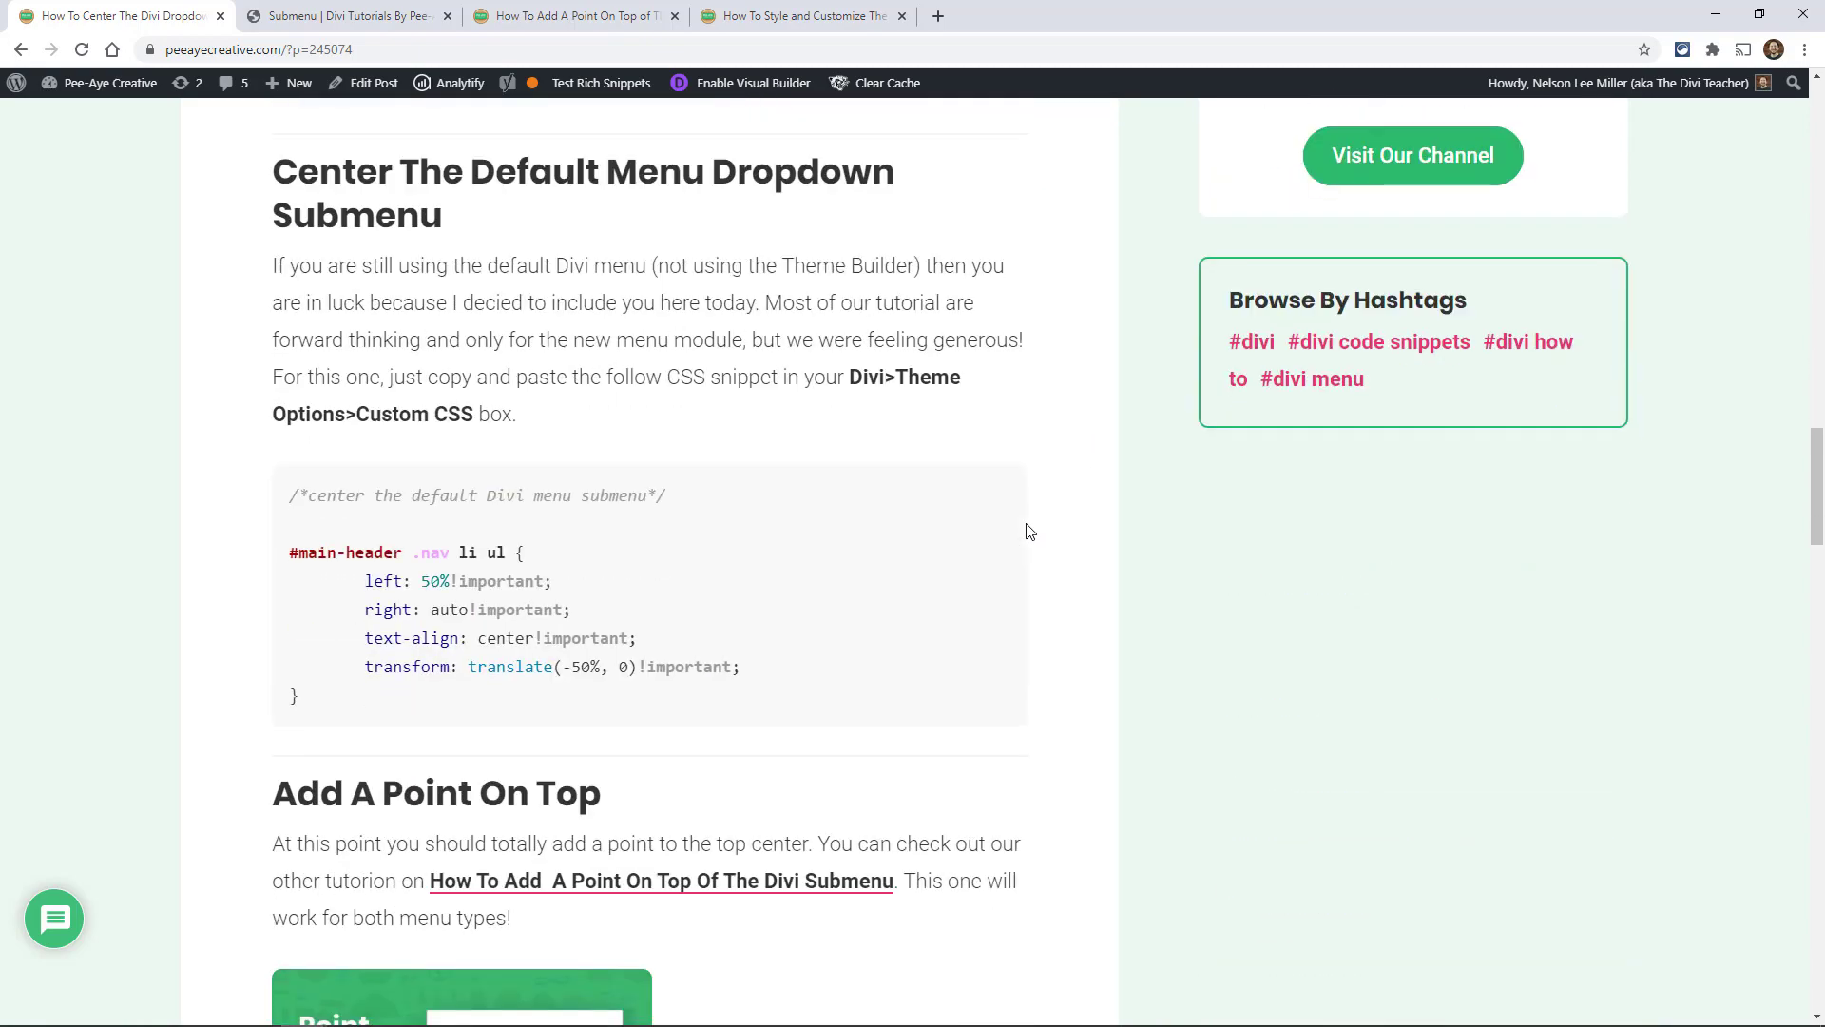
scroll(1030, 531, up, 5)
scroll(1029, 530, up, 6)
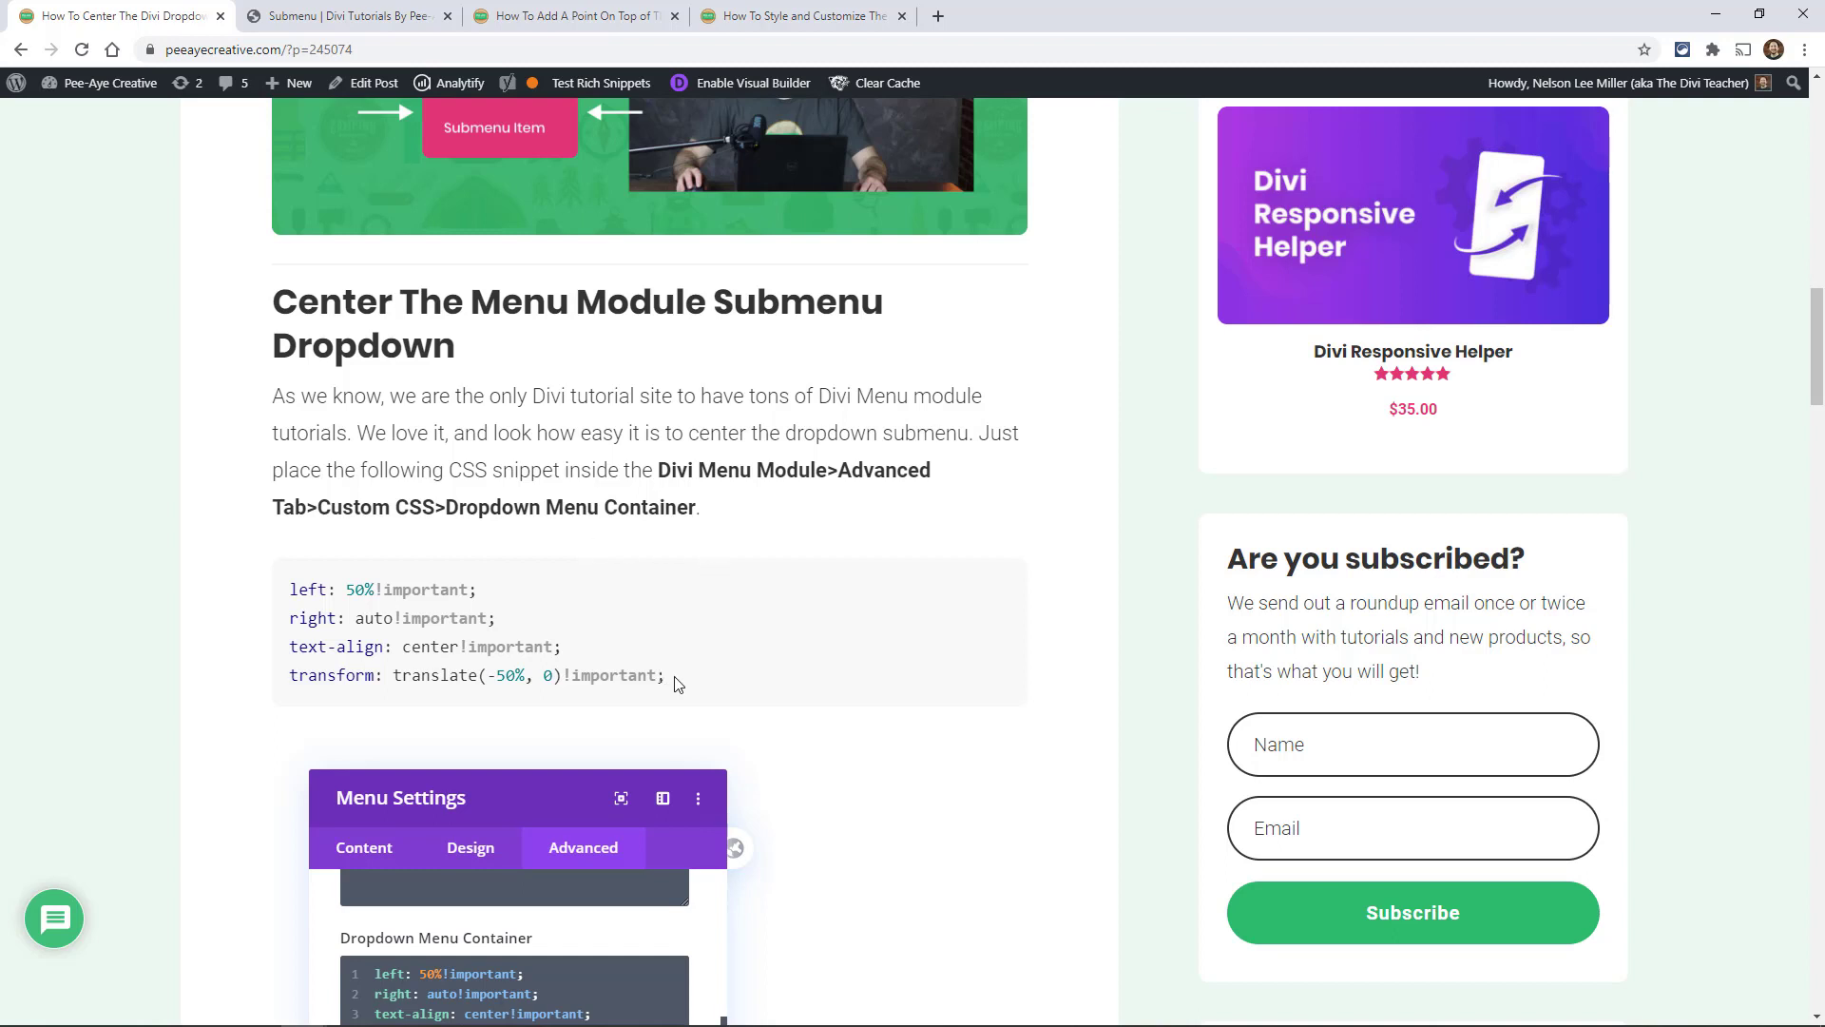
drag(668, 681, 288, 589)
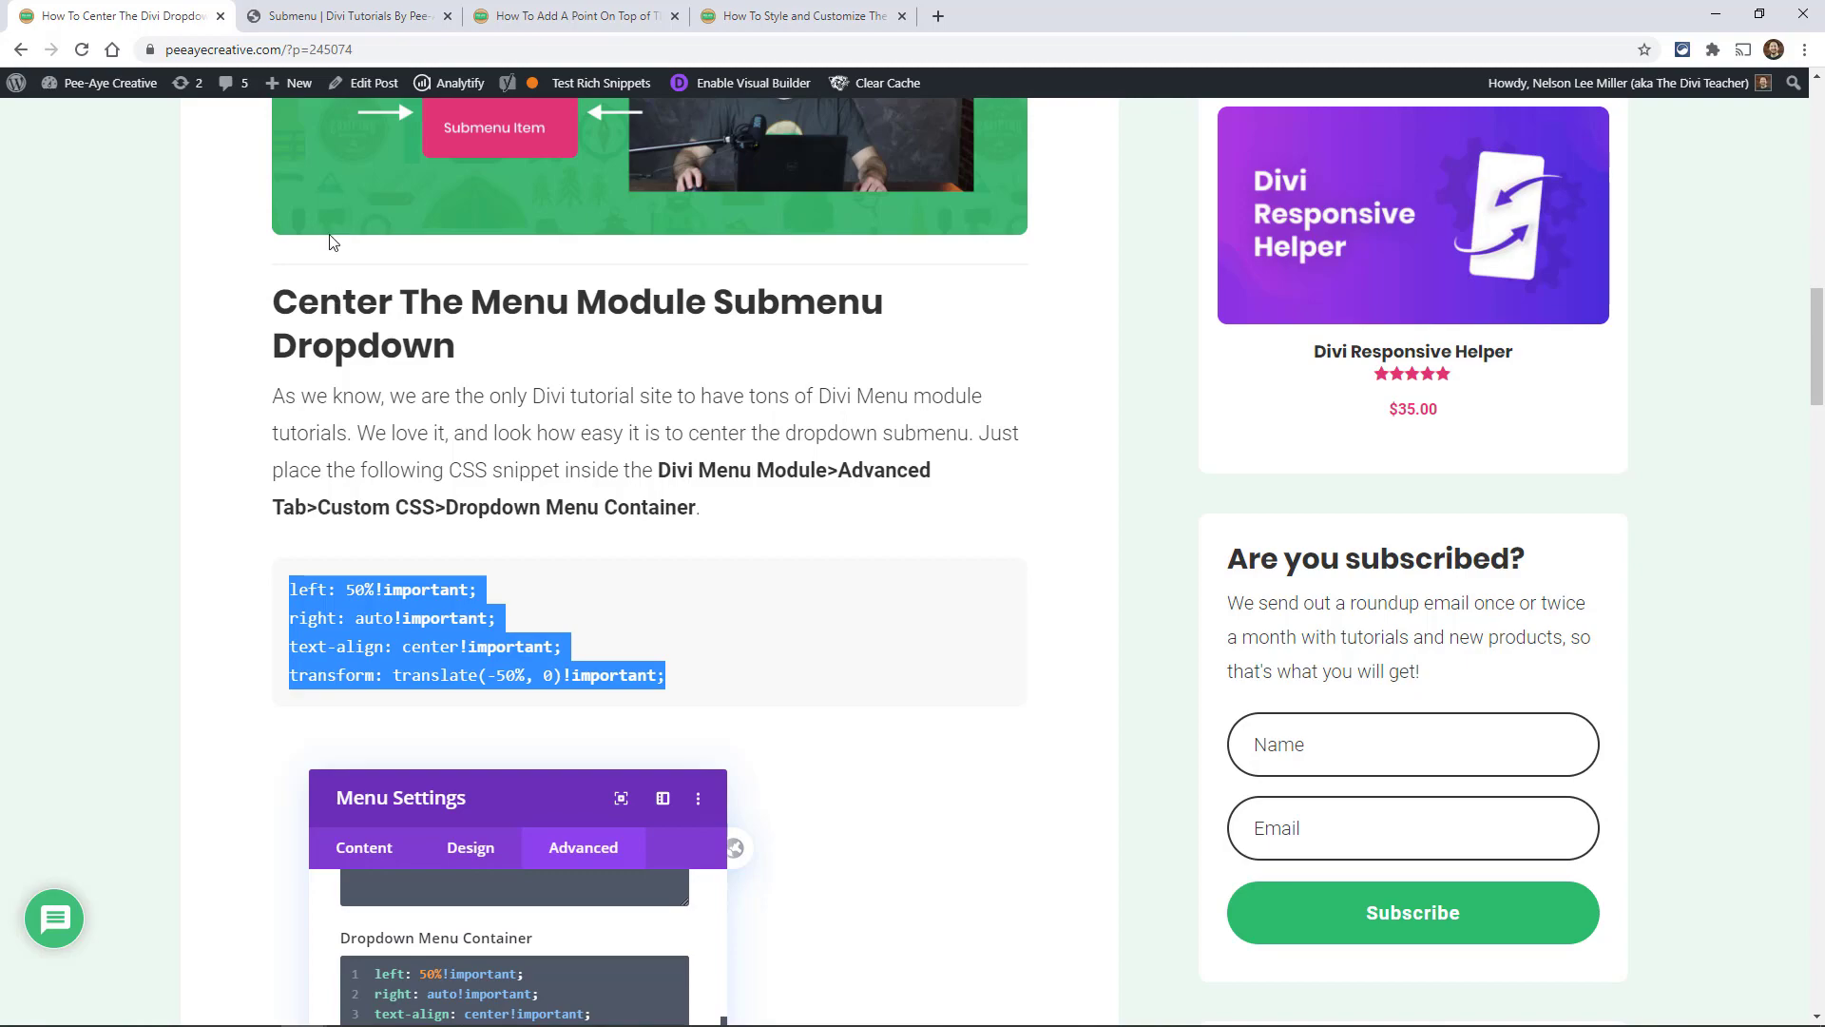
scroll(803, 397, down, 5)
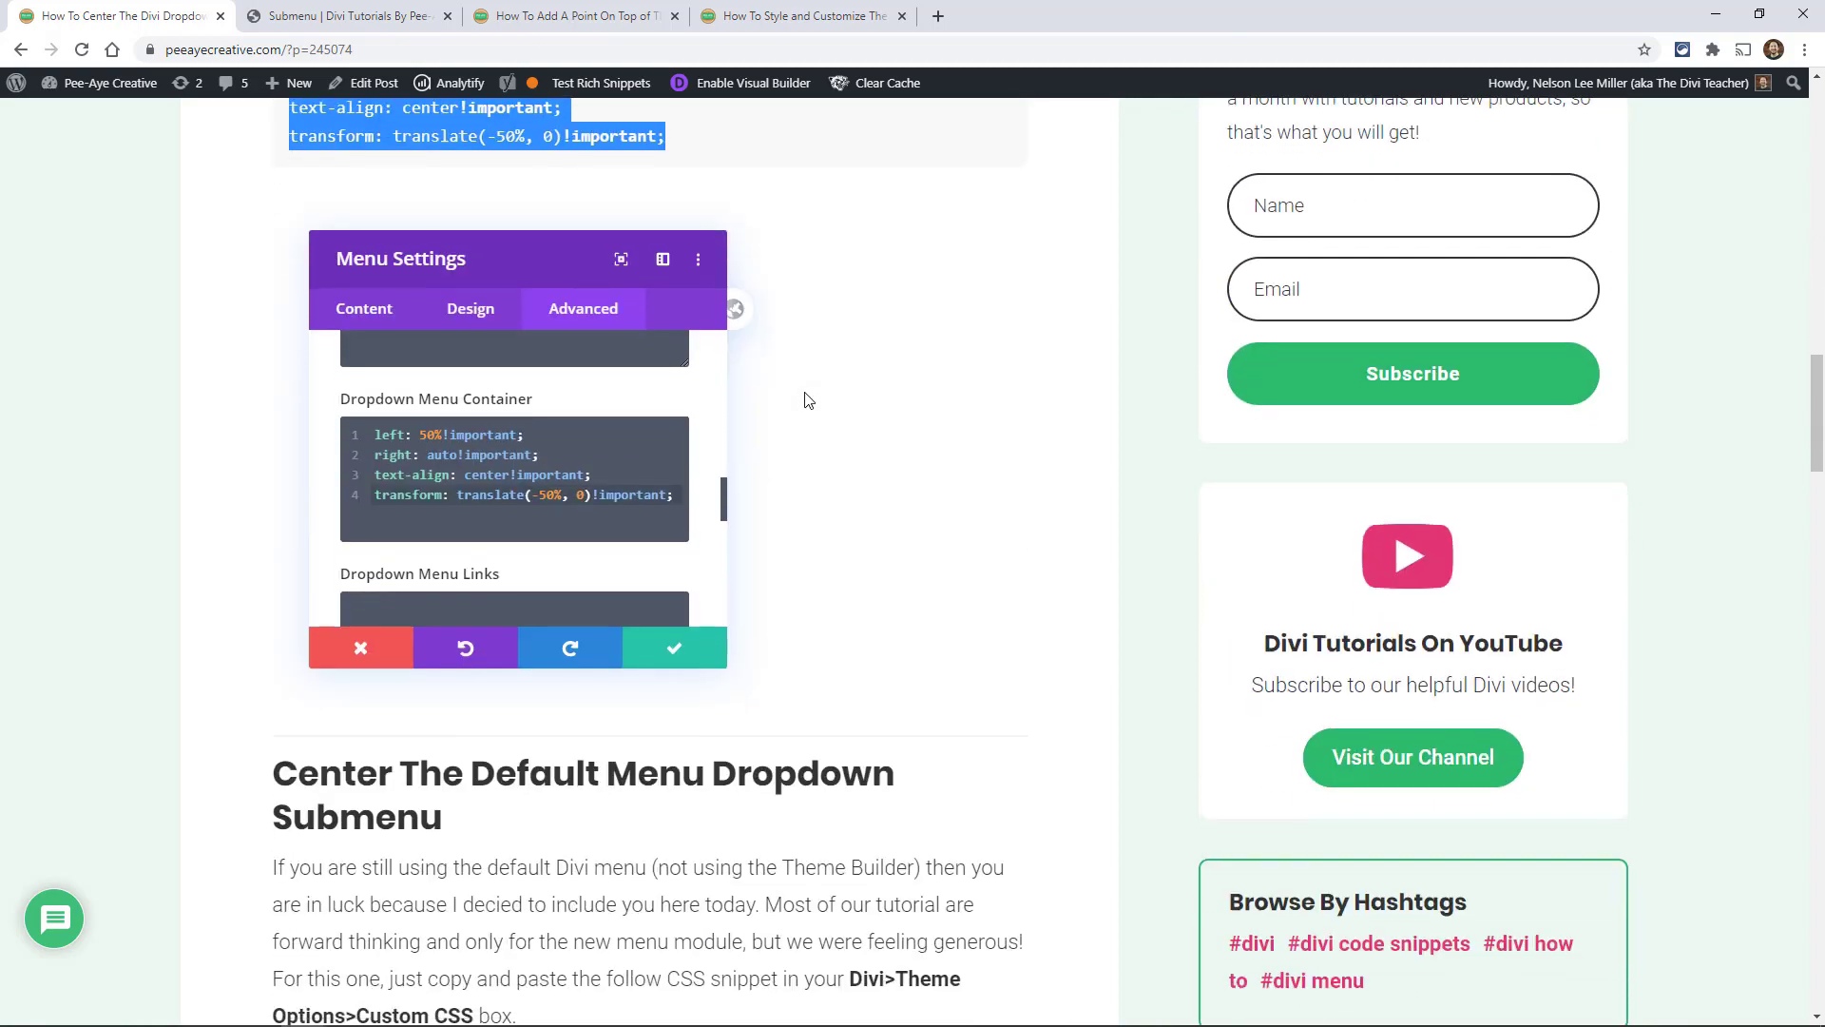
scroll(807, 399, down, 4)
scroll(658, 375, up, 8)
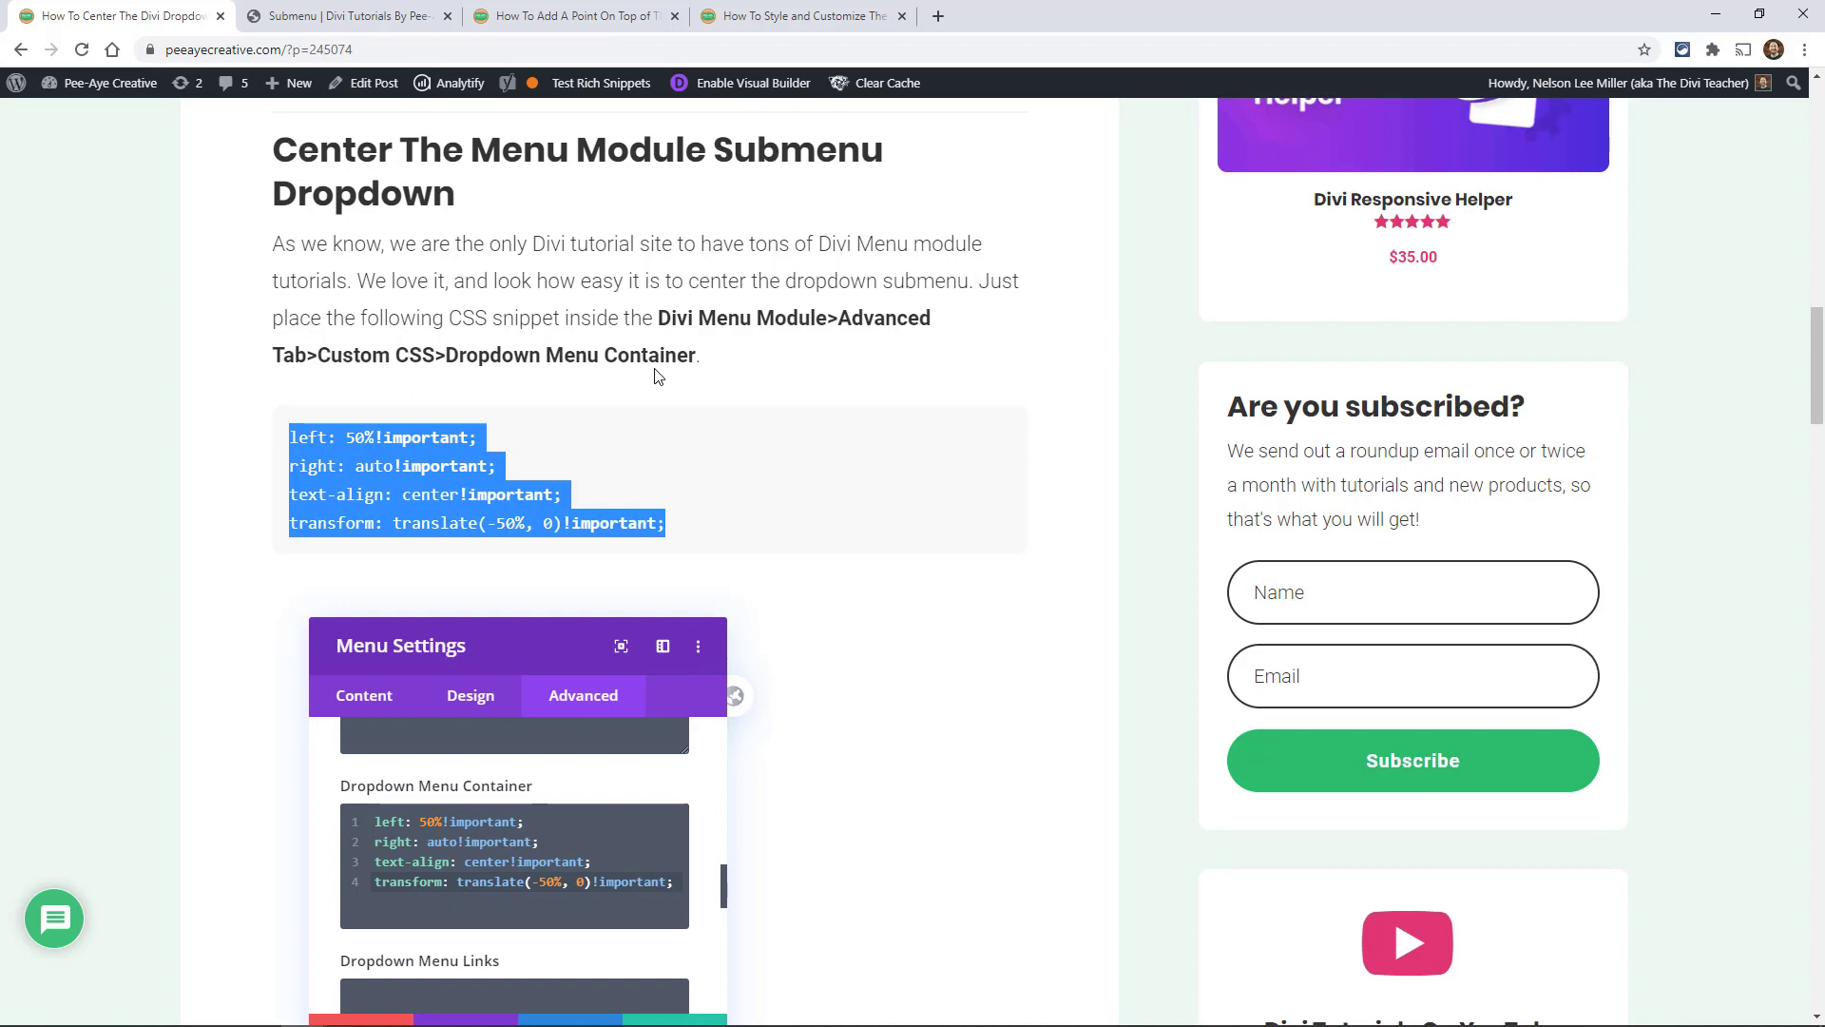
Step: Find the menu module with the dropdown item on the Submenu demo page, then return to the builder tab
click(319, 18)
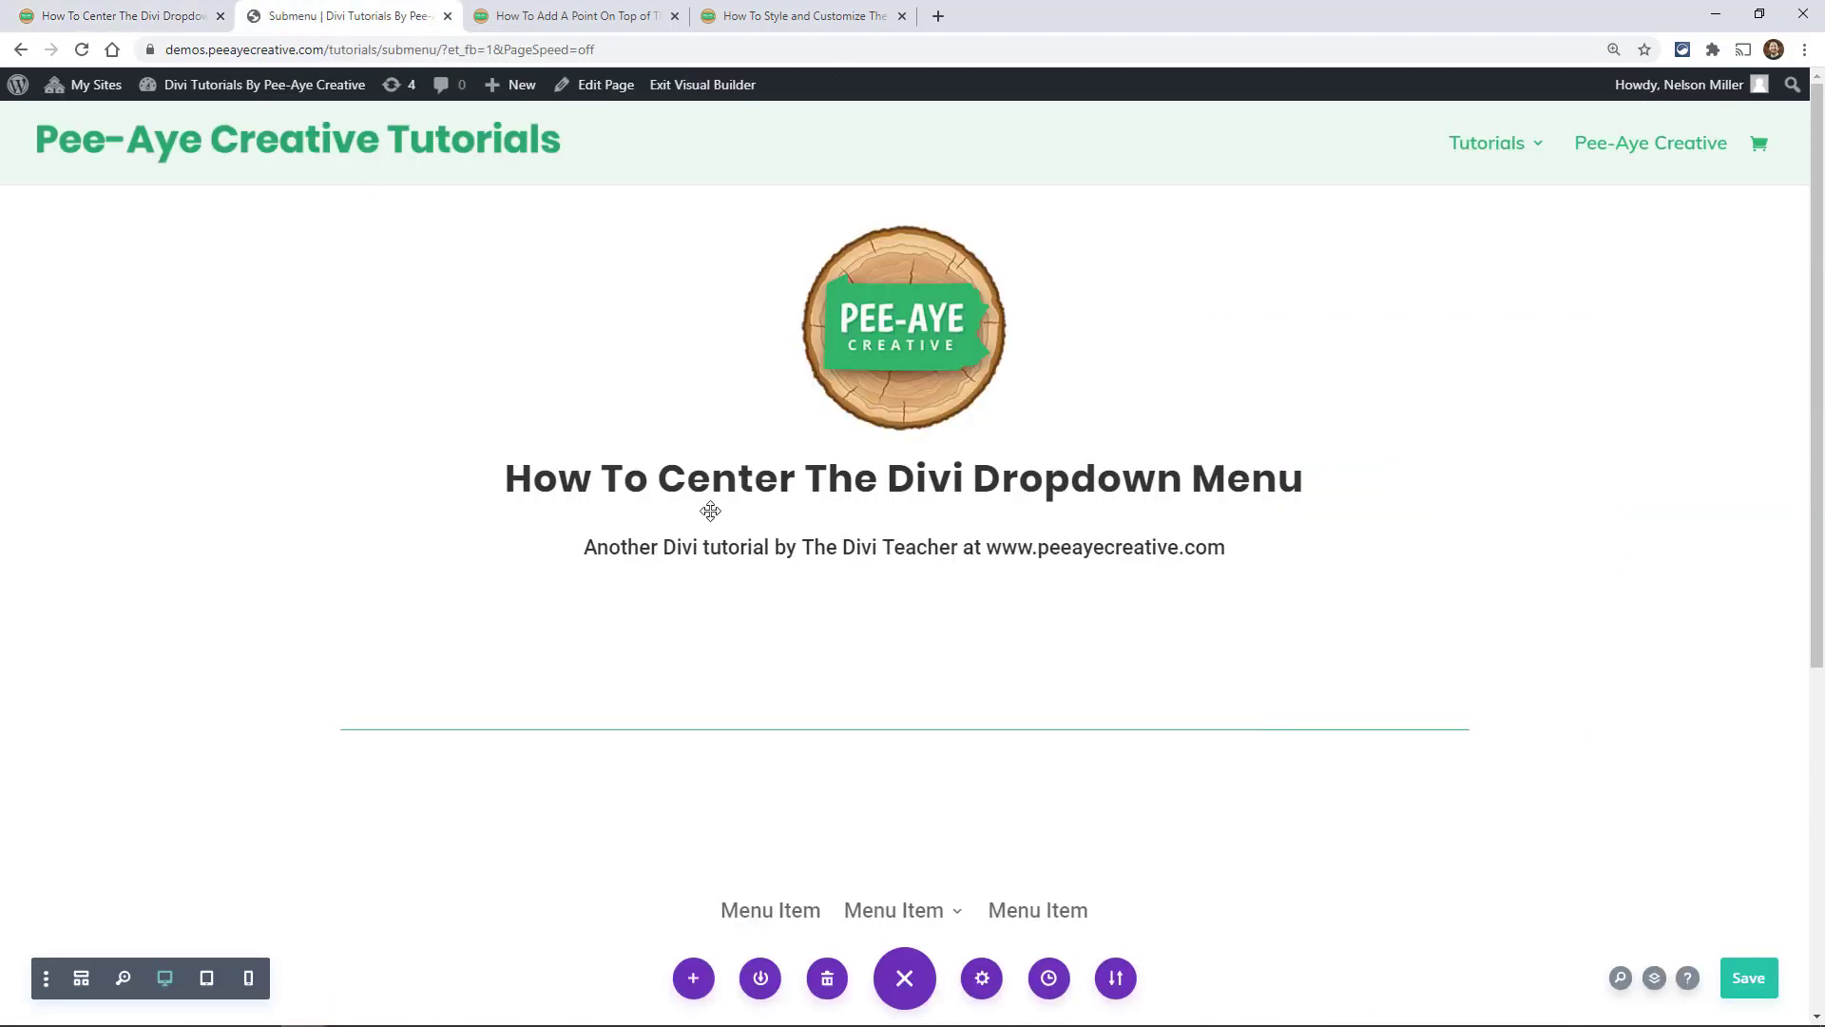
scroll(894, 574, down, 3)
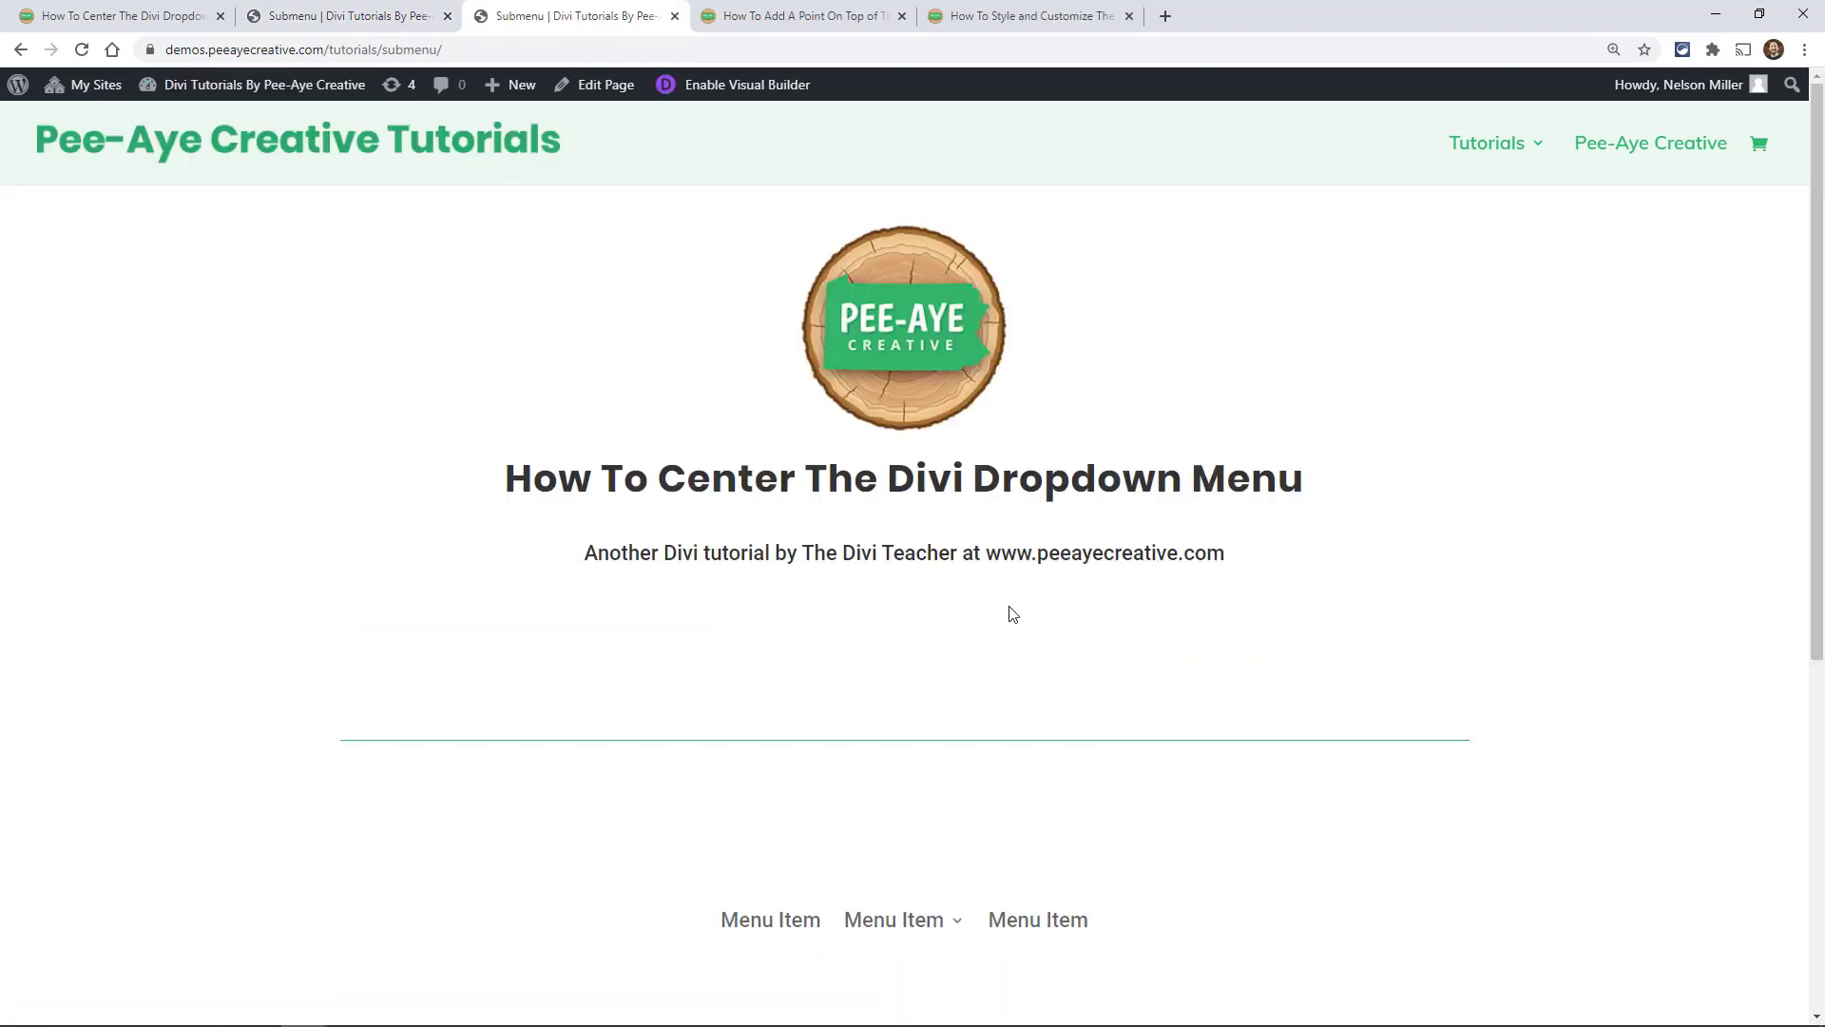
scroll(1013, 614, down, 3)
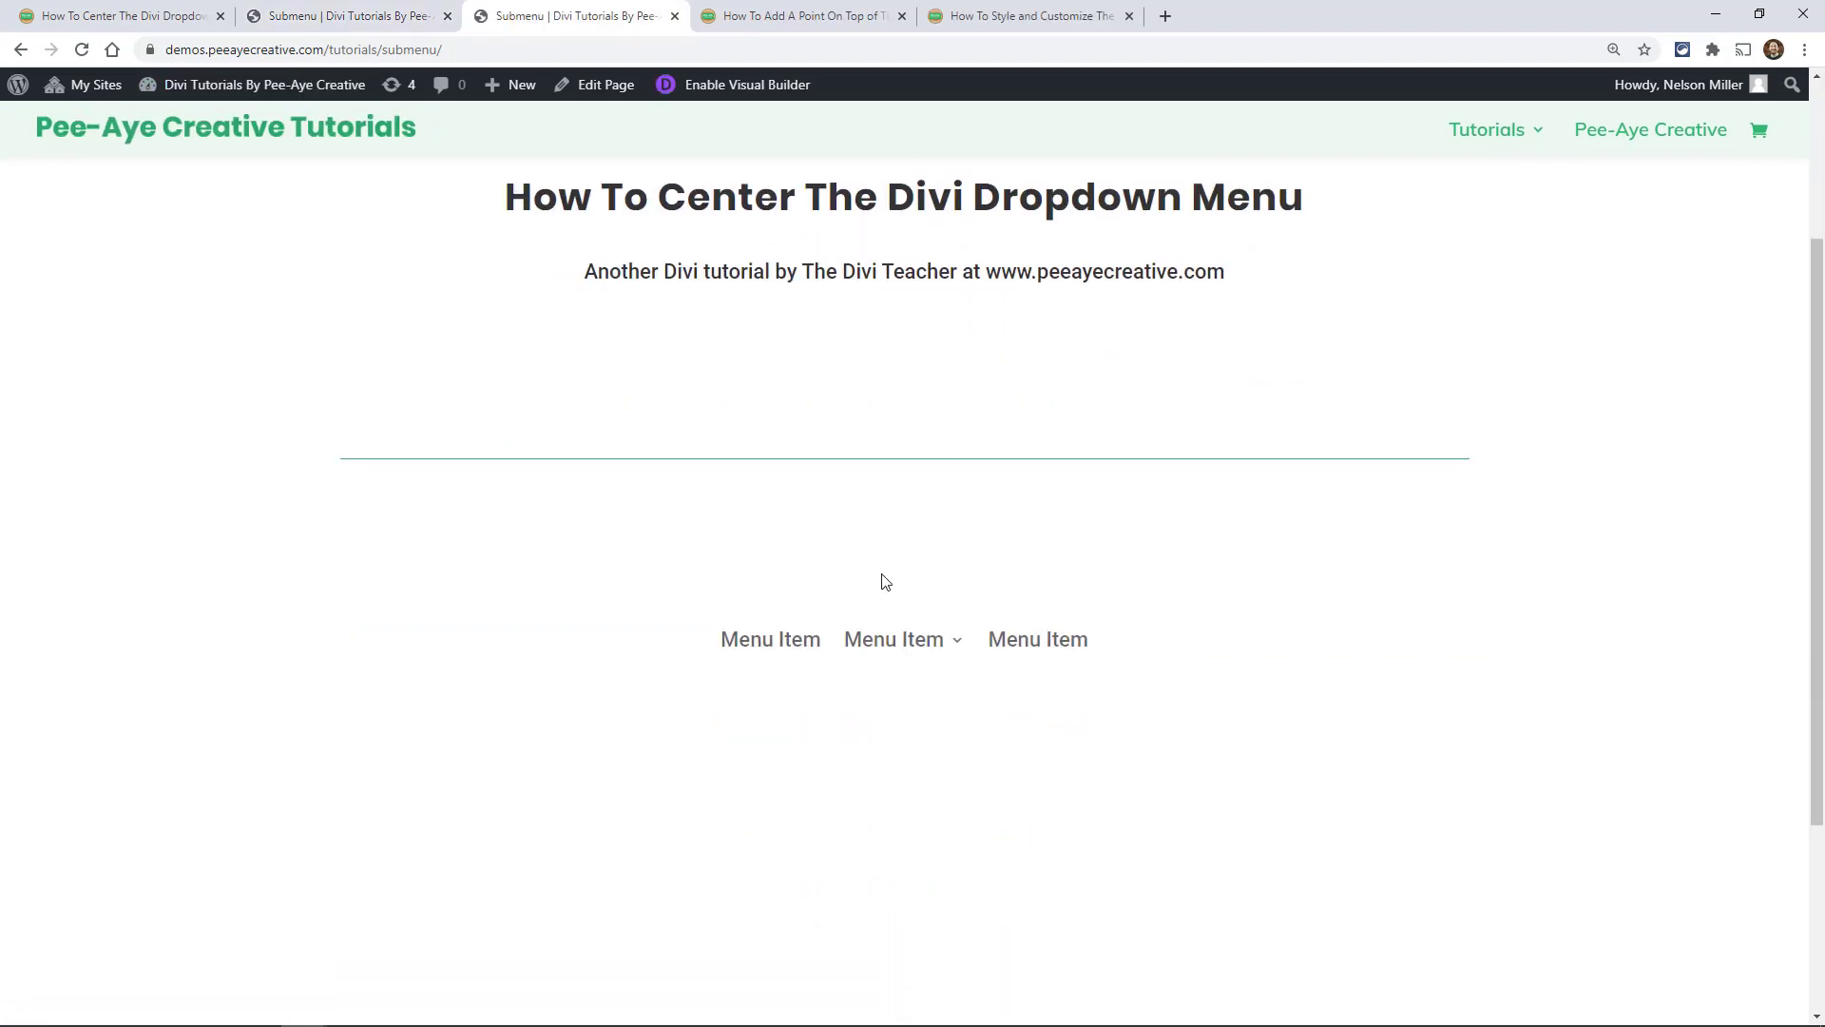
mouse_move(884, 656)
key(ctrl+shift+Tab)
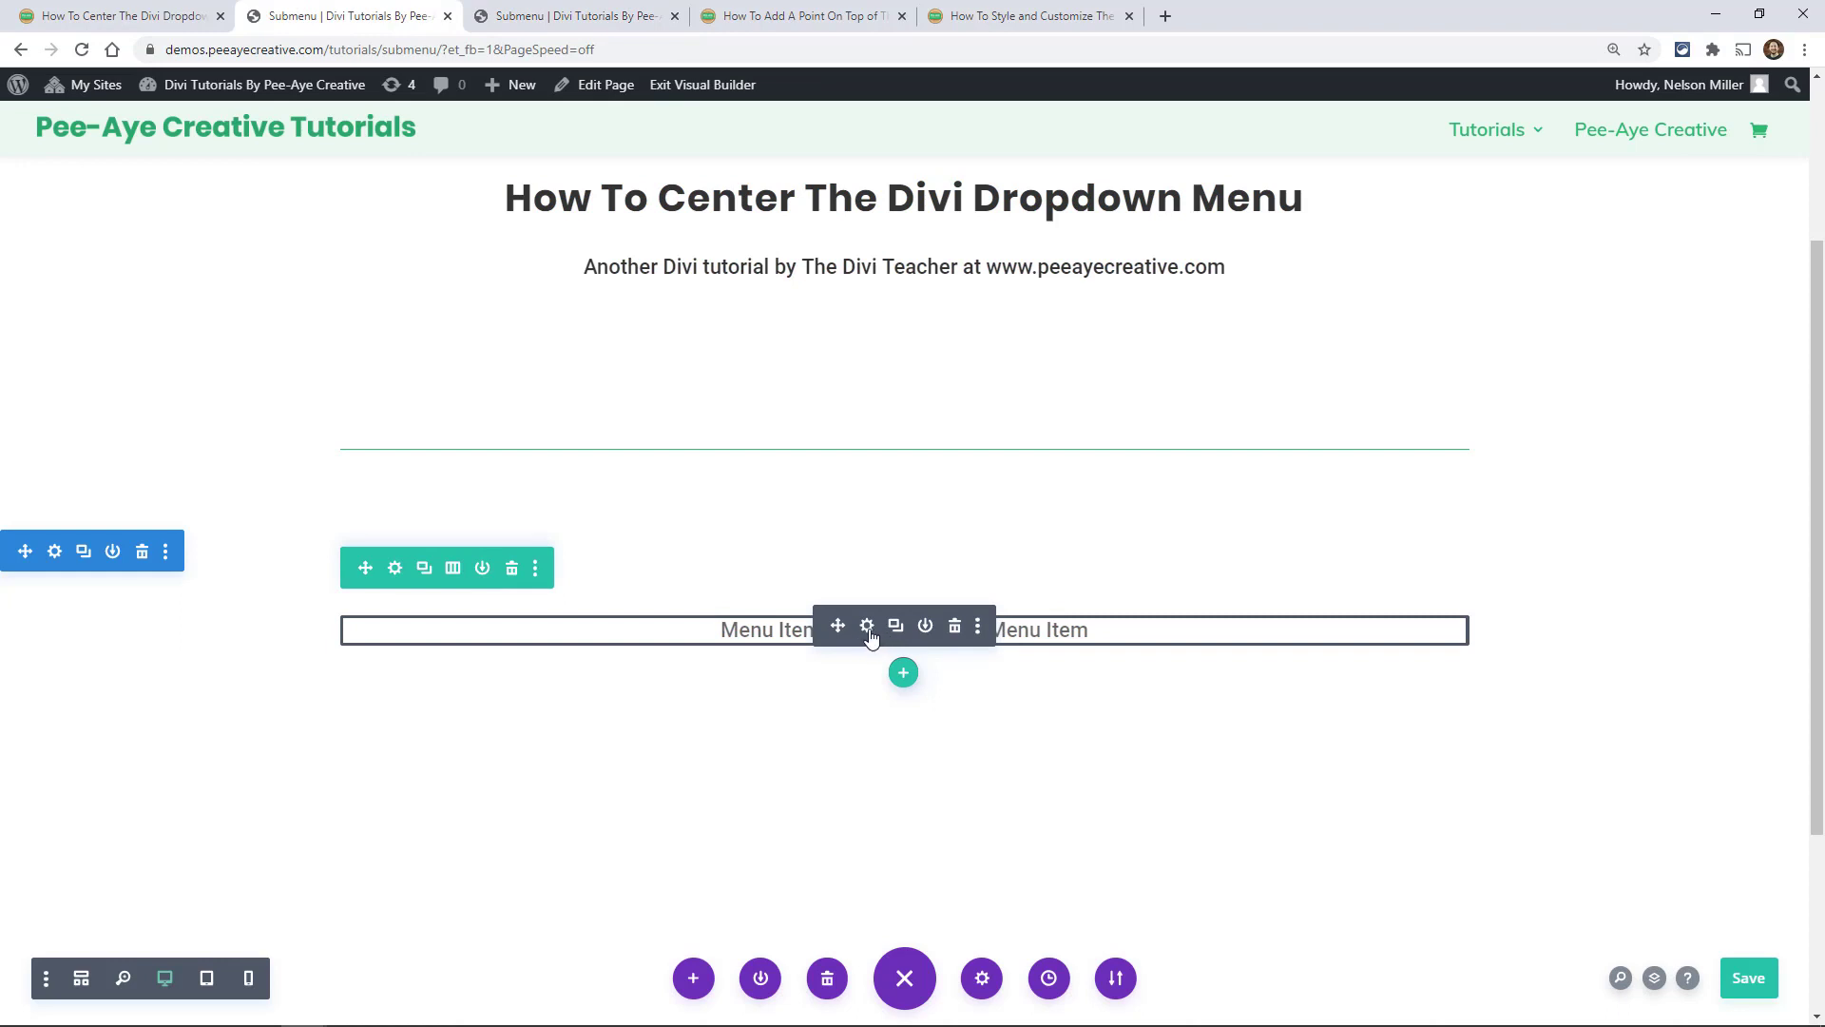
Step: Show the menu module's Advanced Custom CSS fields down to the empty Dropdown Menu Container box
click(871, 633)
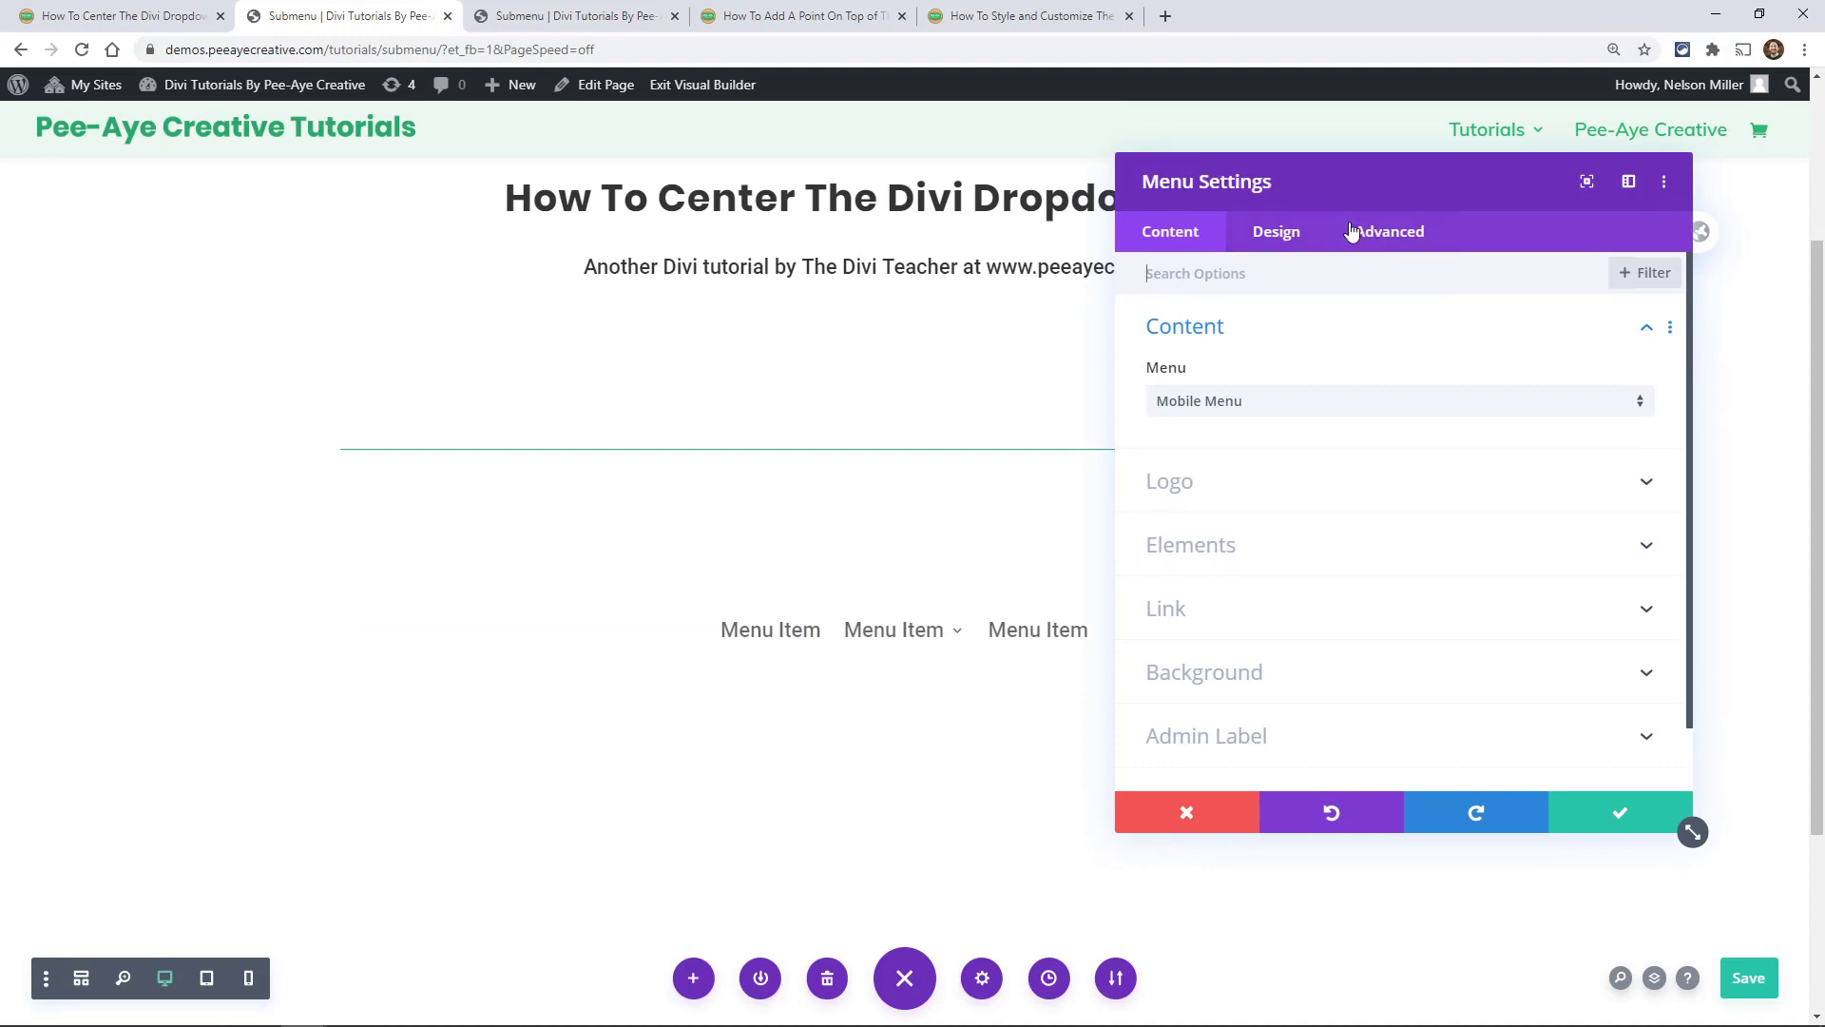
click(1364, 242)
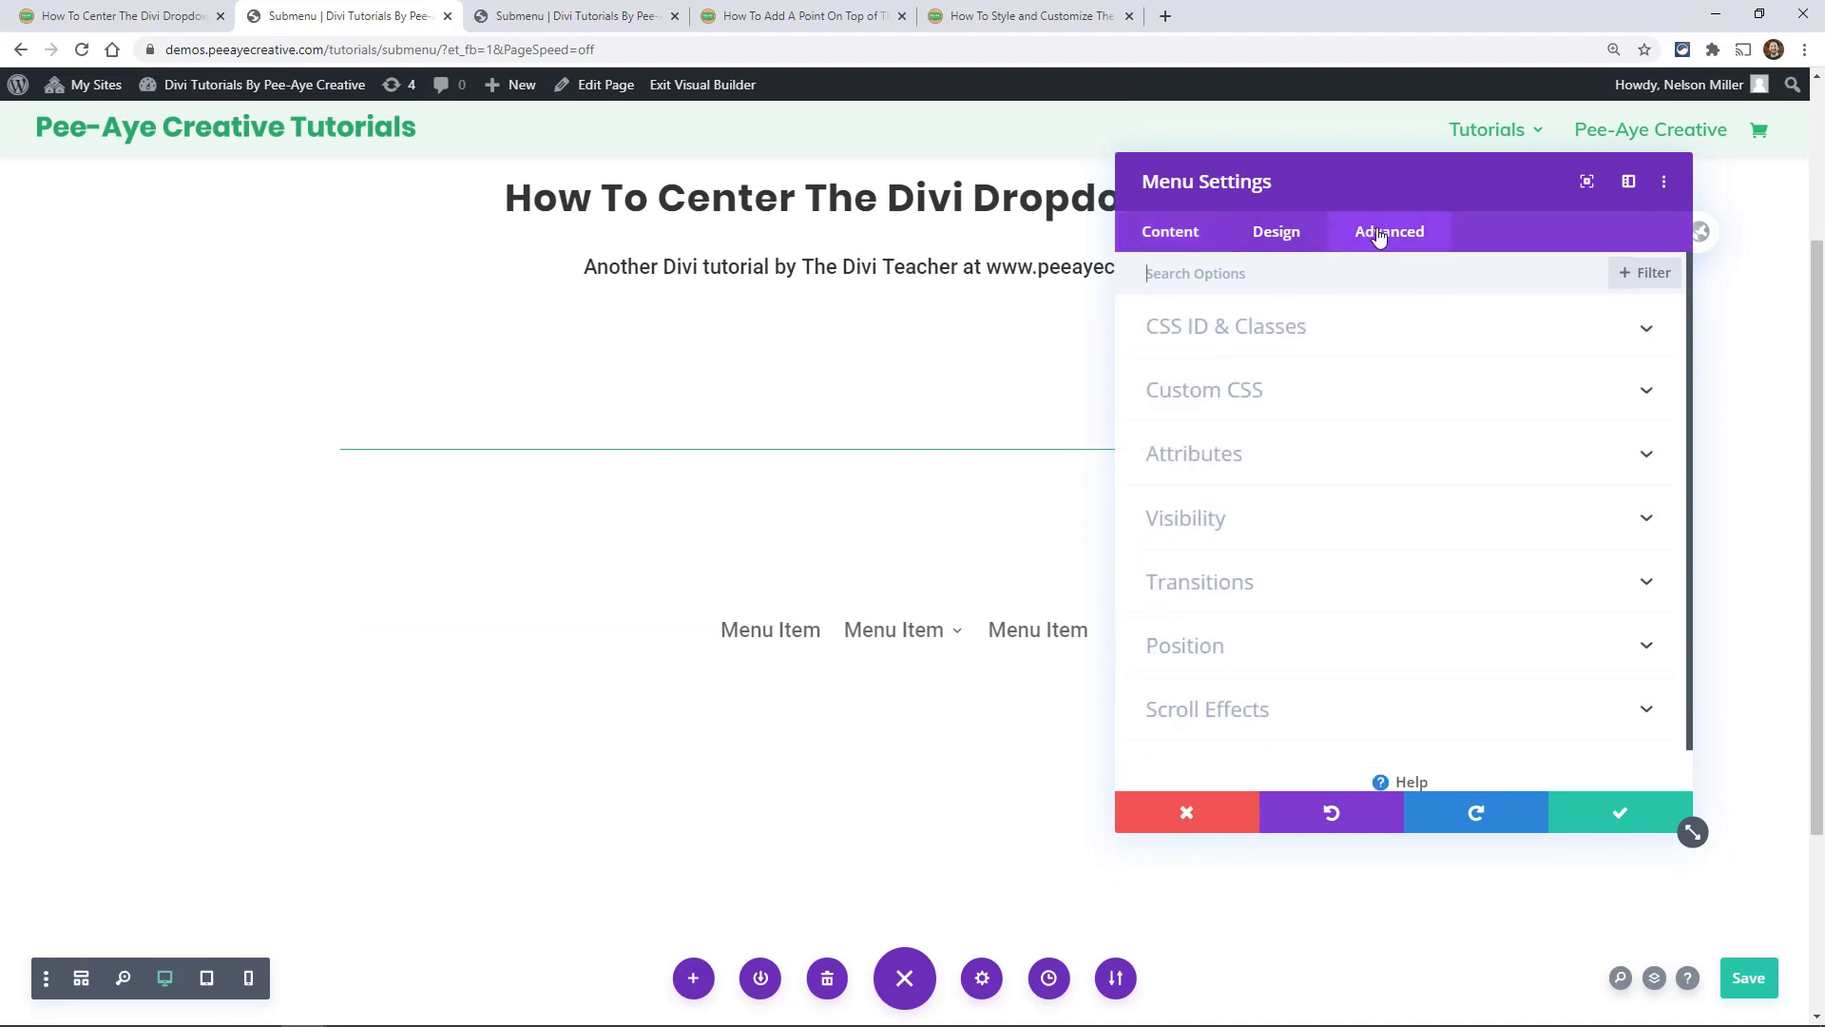
click(1217, 394)
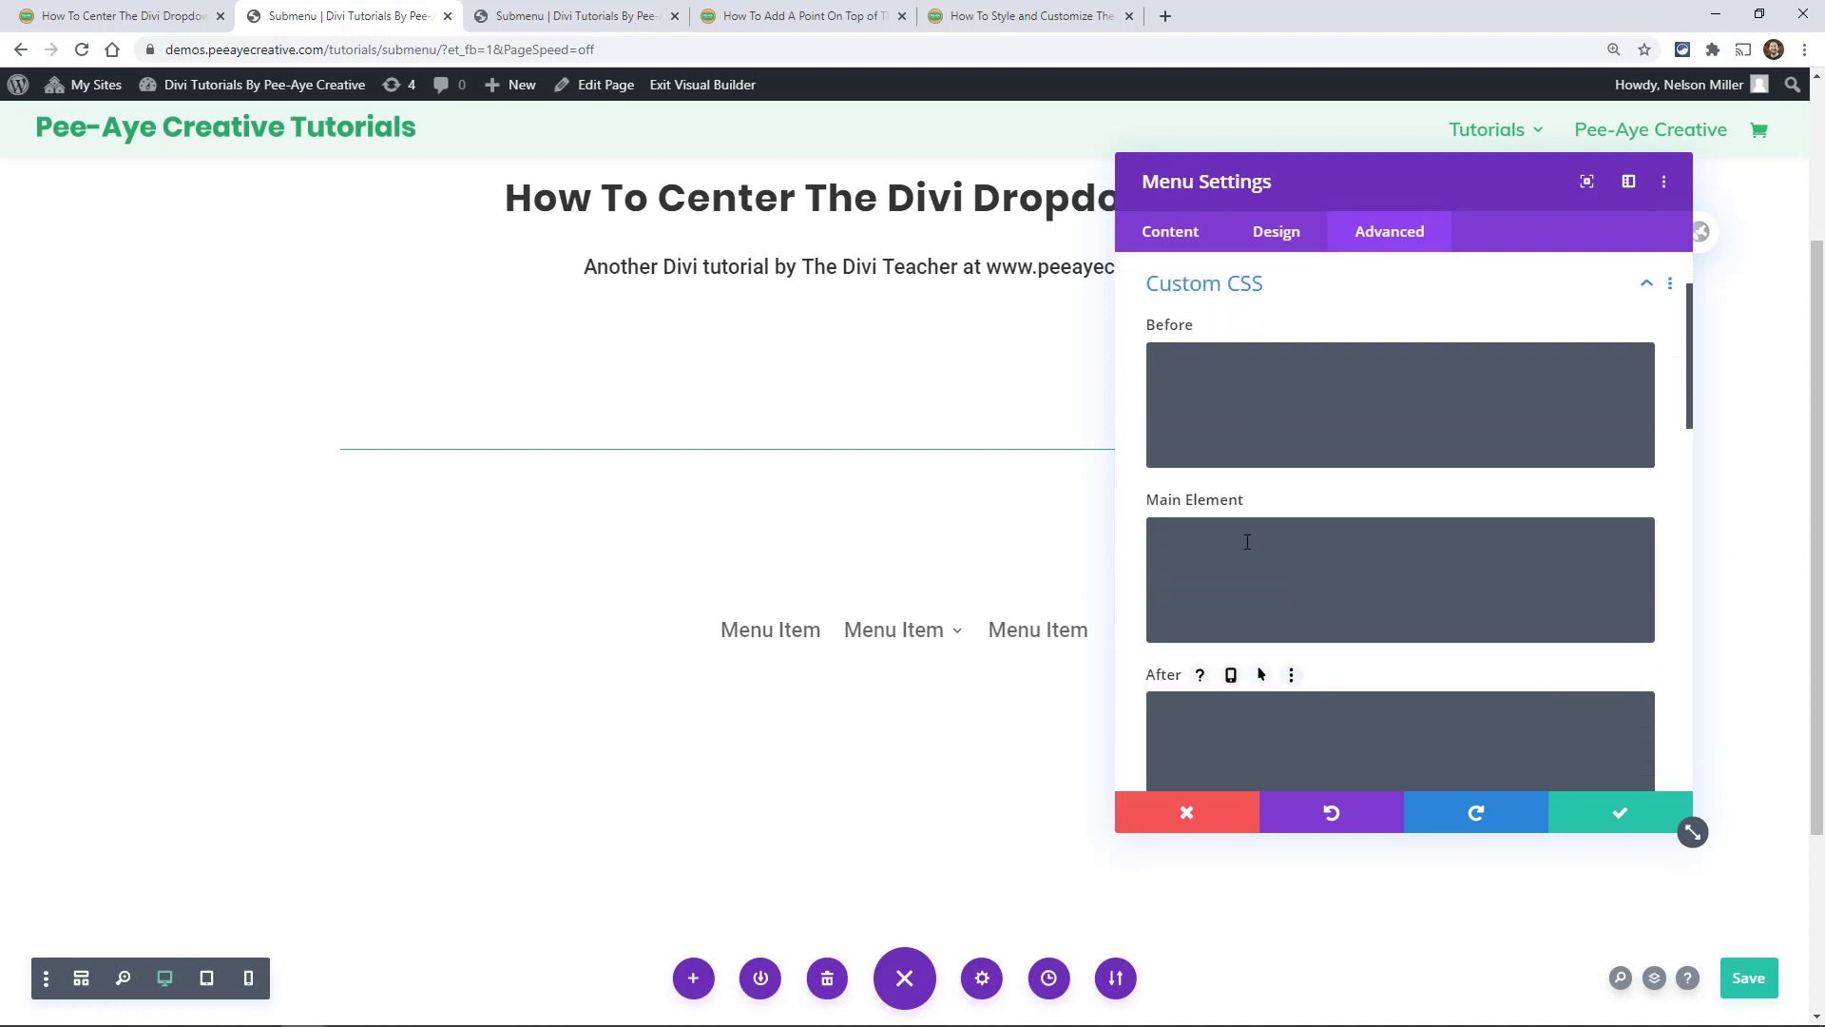
scroll(1188, 533, down, 4)
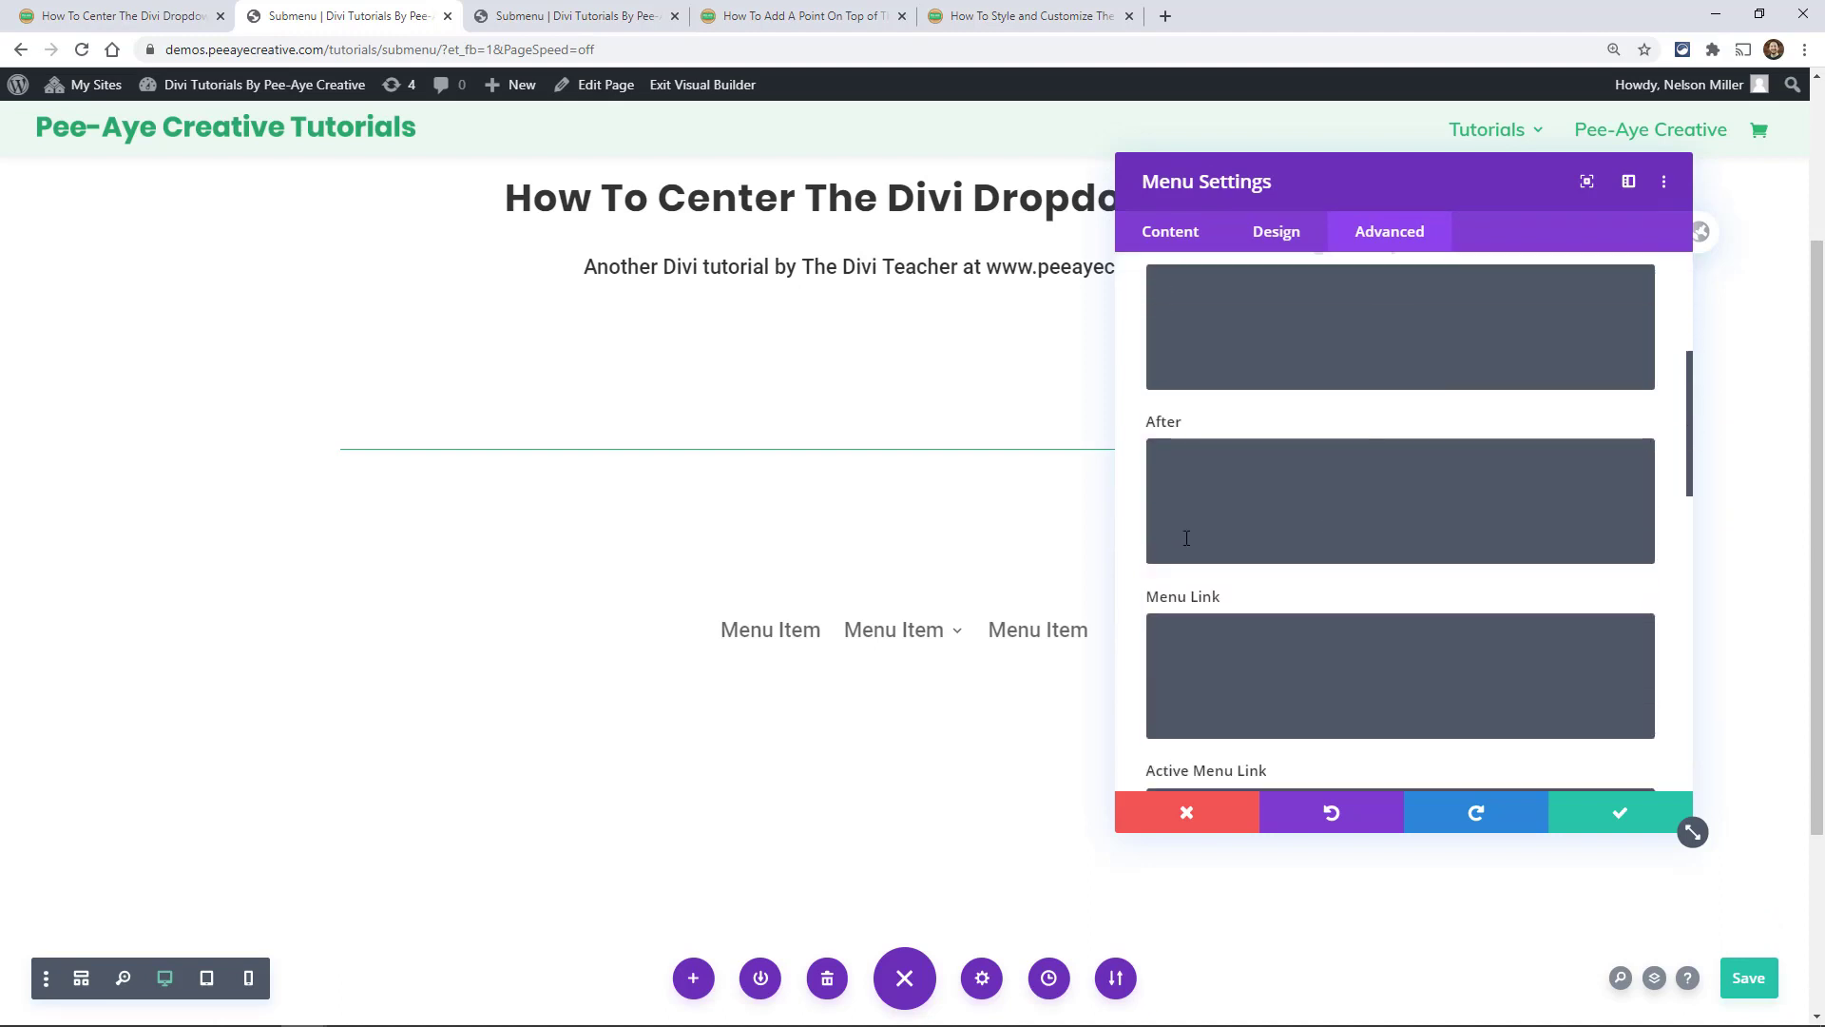
scroll(1243, 495, down, 3)
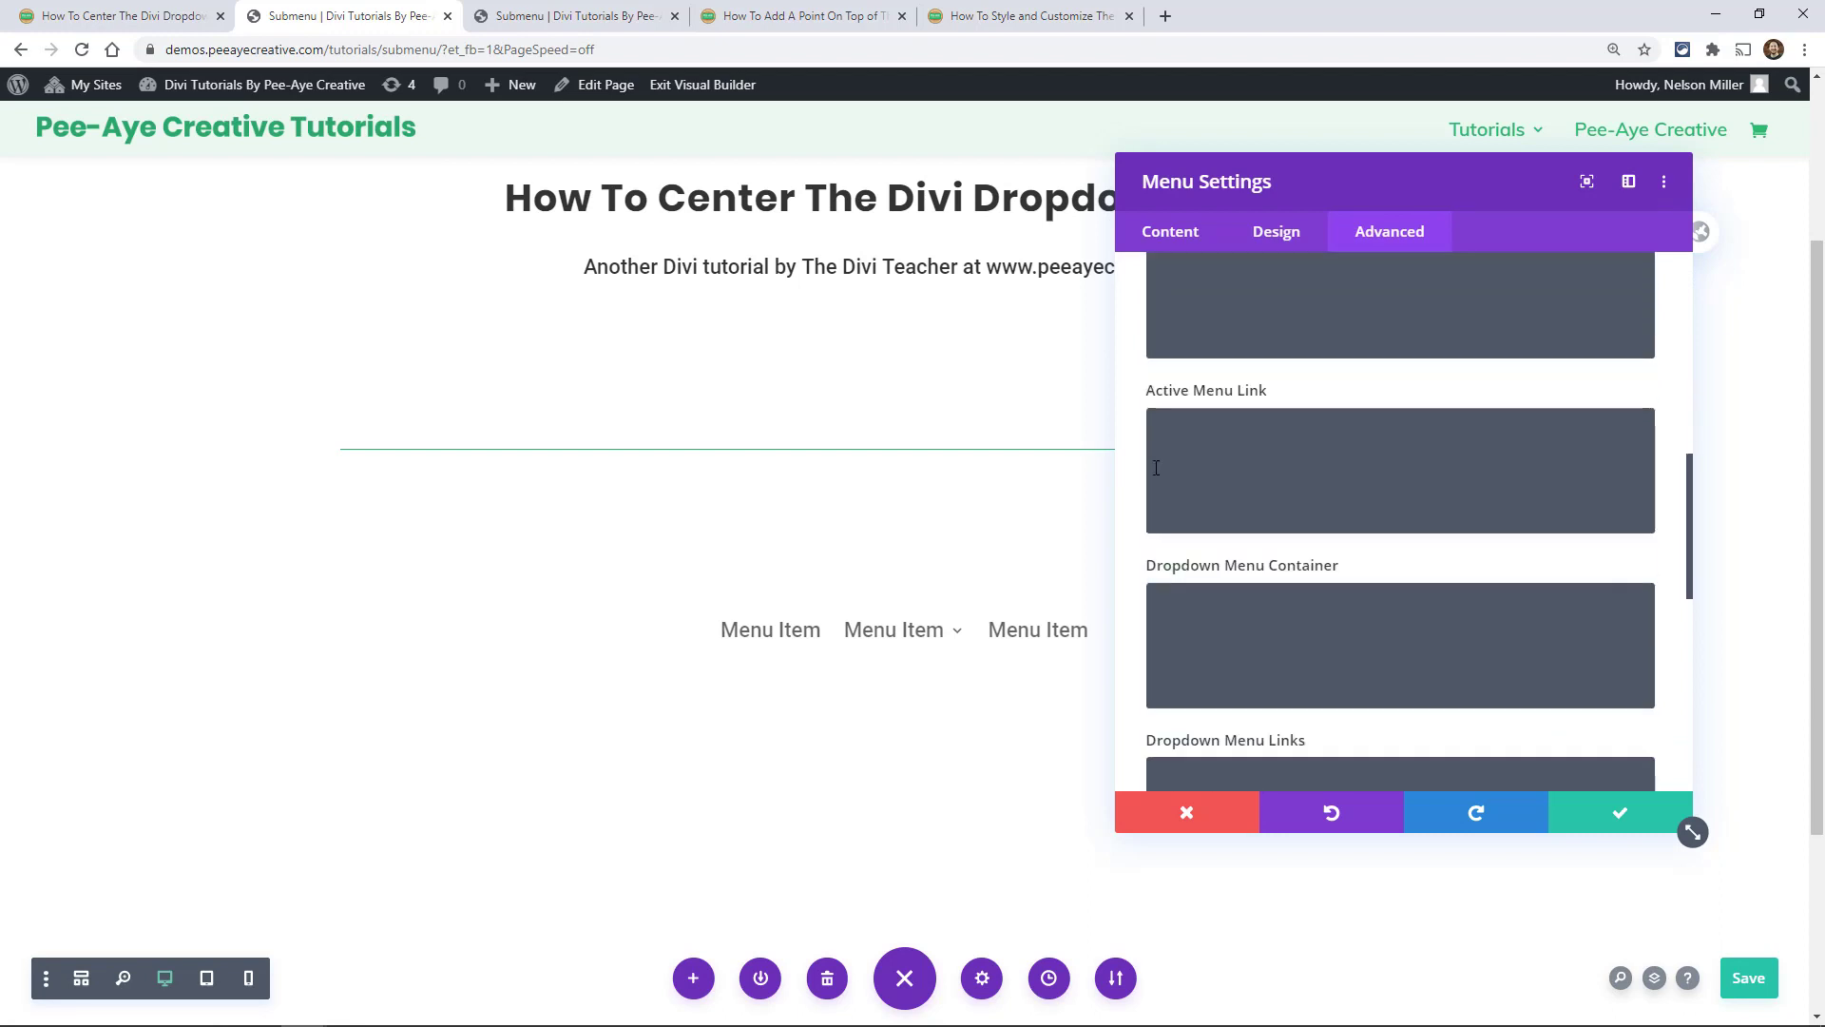
scroll(1350, 456, down, 3)
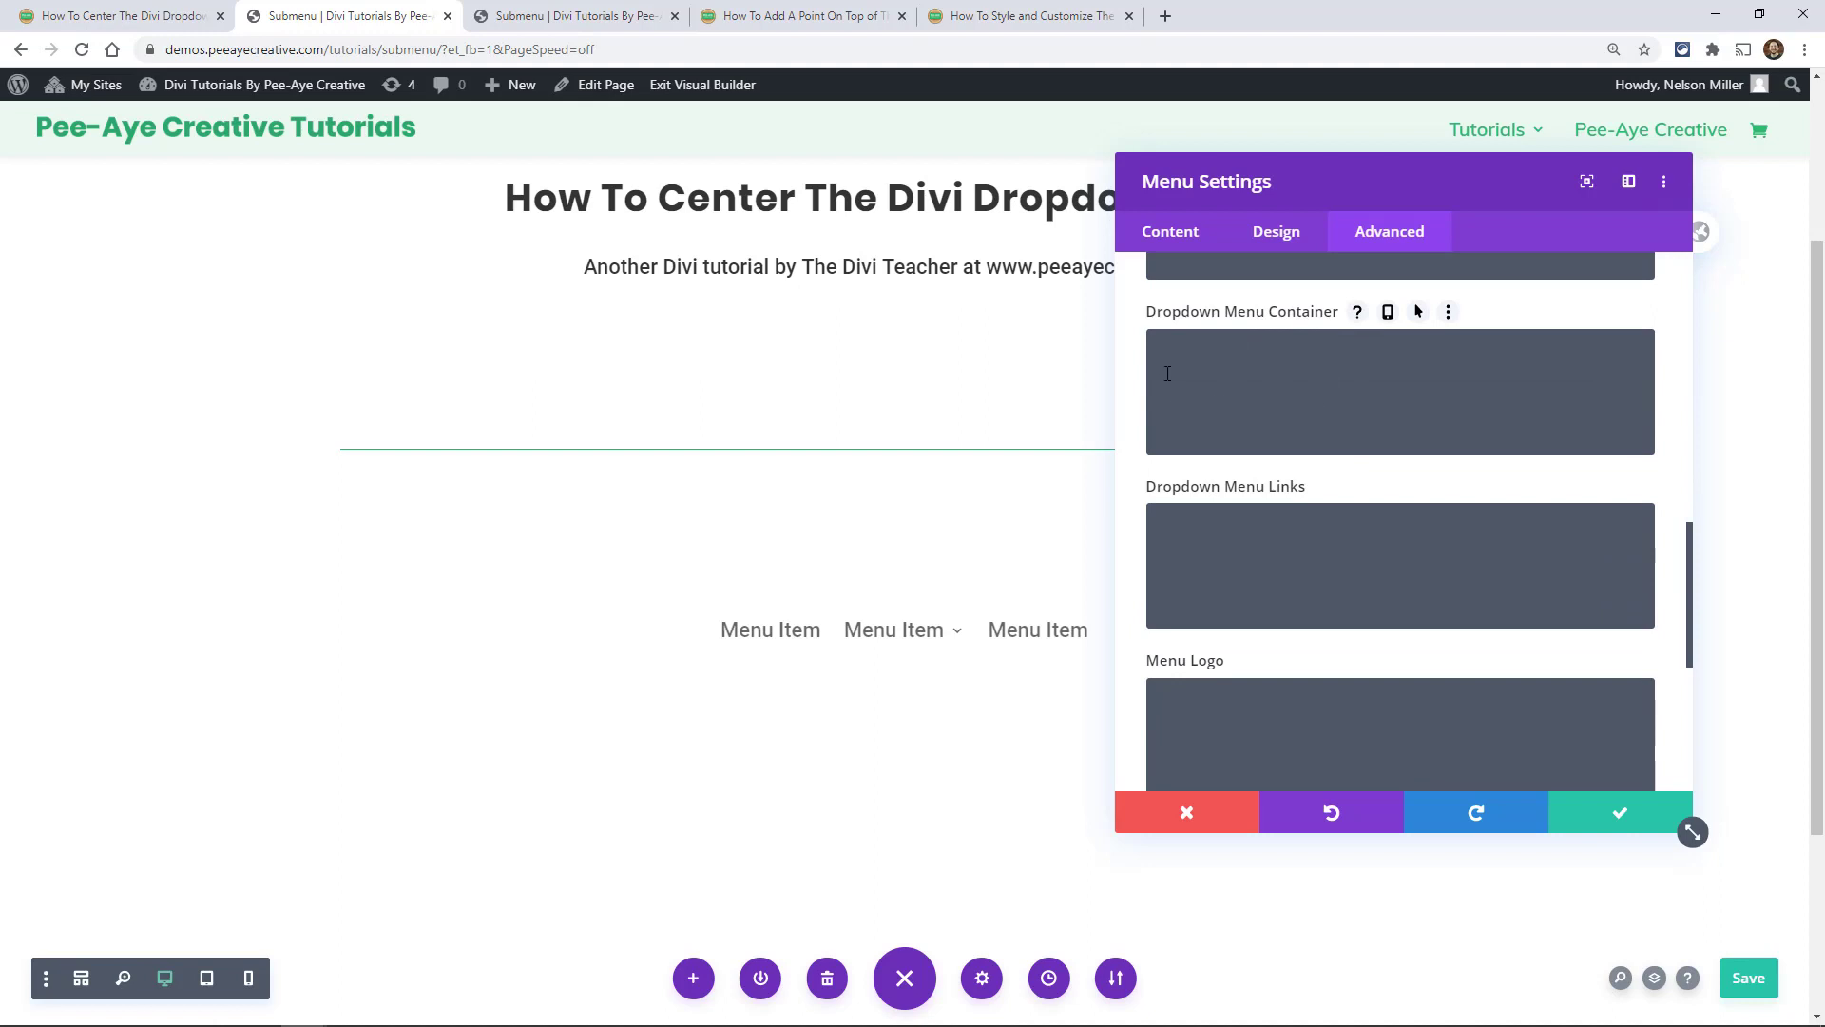
Step: Paste the centering CSS into the Dropdown Menu Container field and save with Ctrl+S
click(1218, 360)
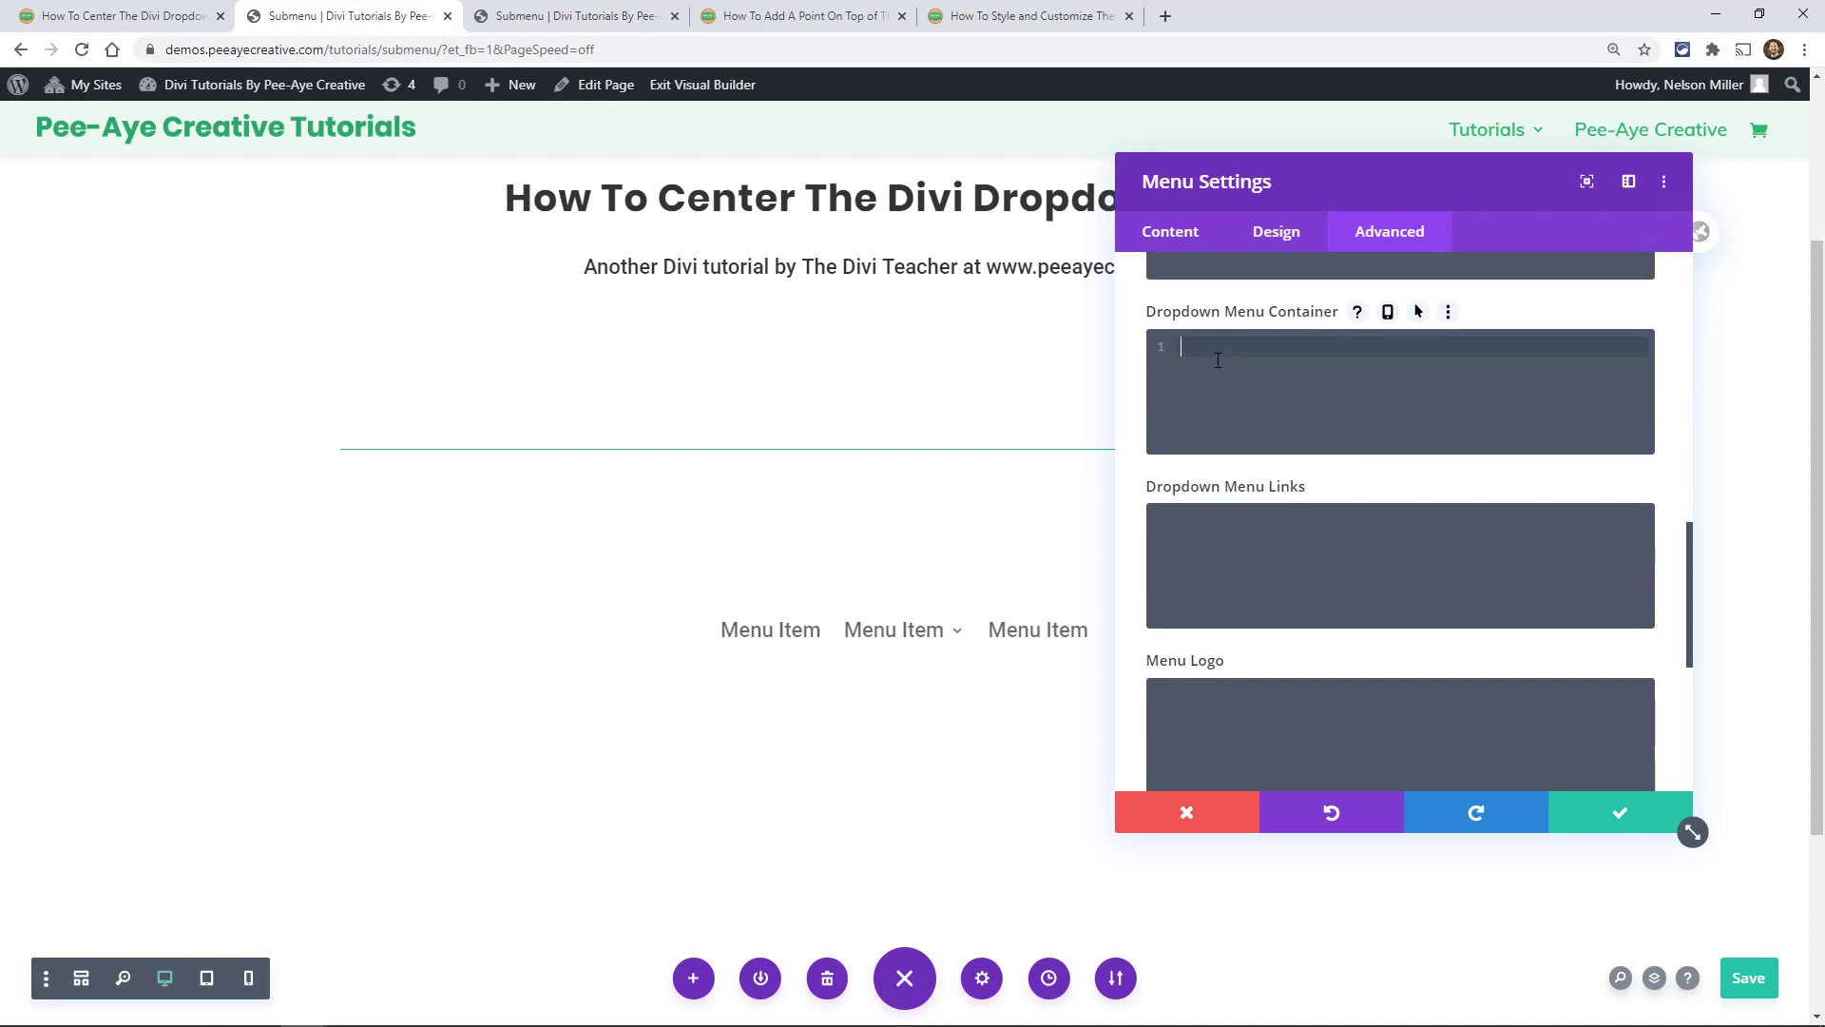
text(left: 50%!important; right: auto!important; text-align: center!important; transform: translate(-50%, 0)!important;)
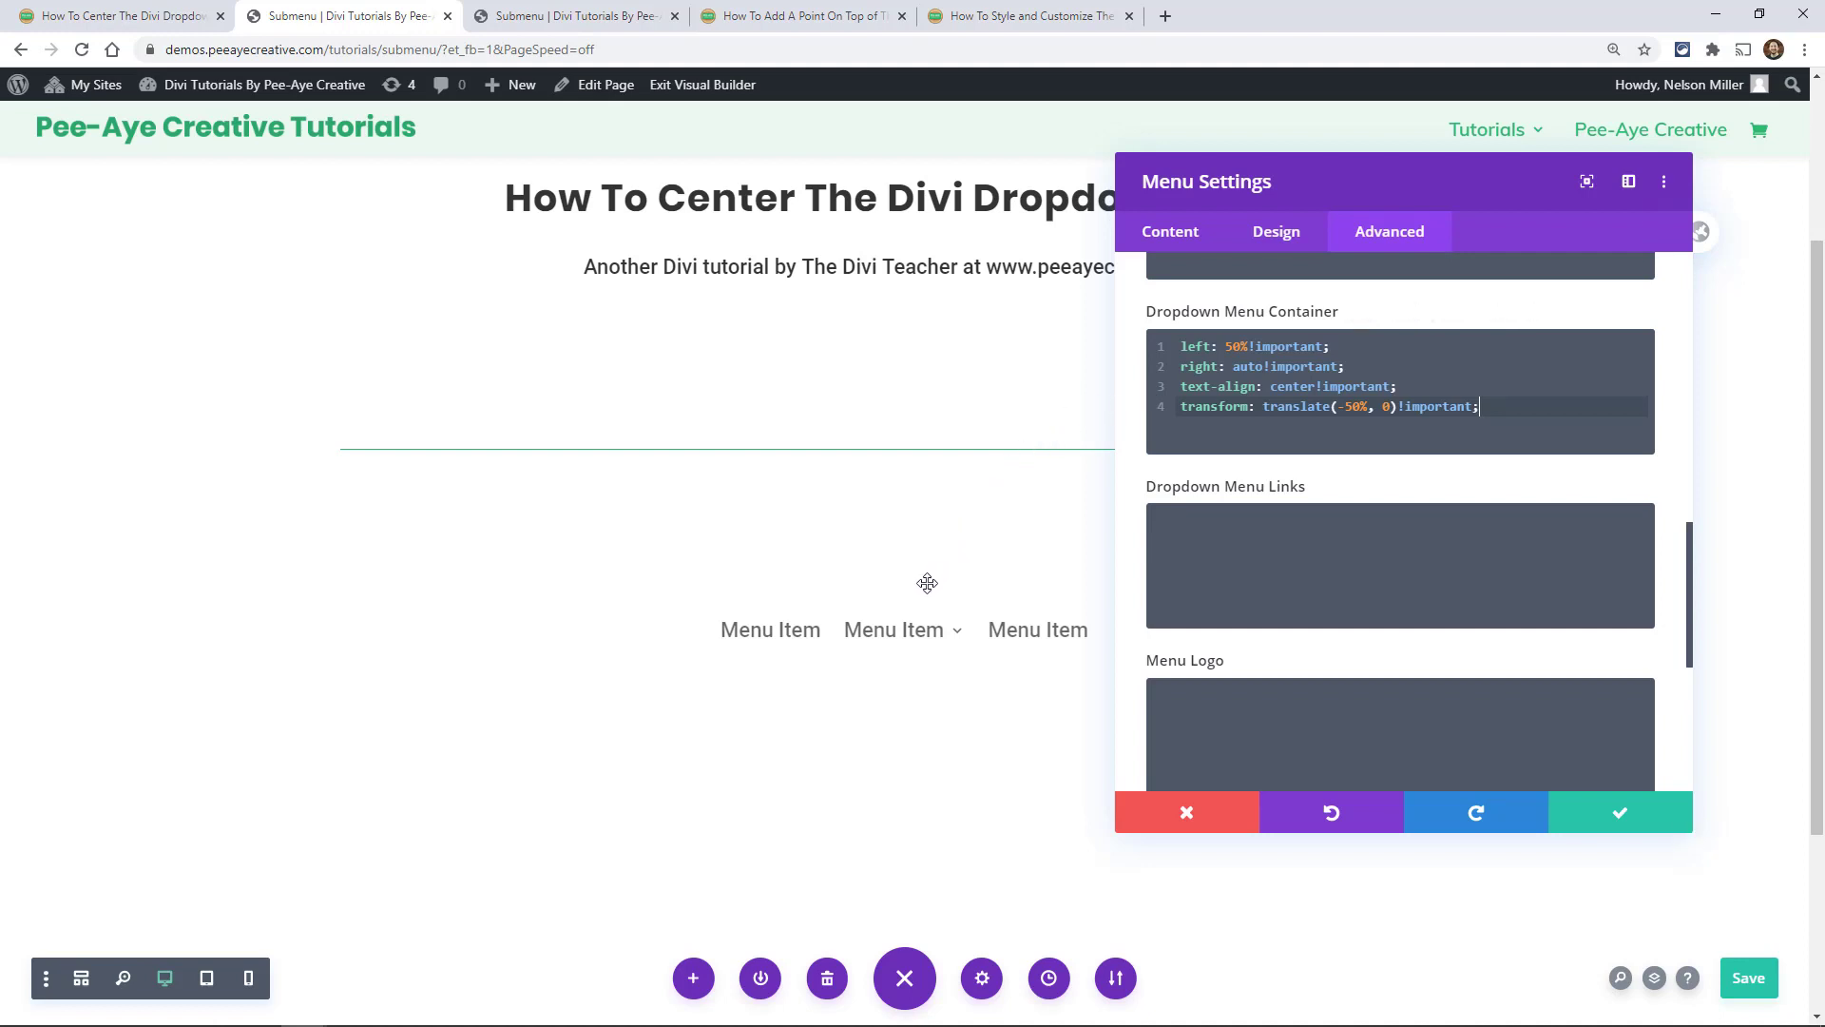
mouse_move(897, 632)
key(ctrl+s)
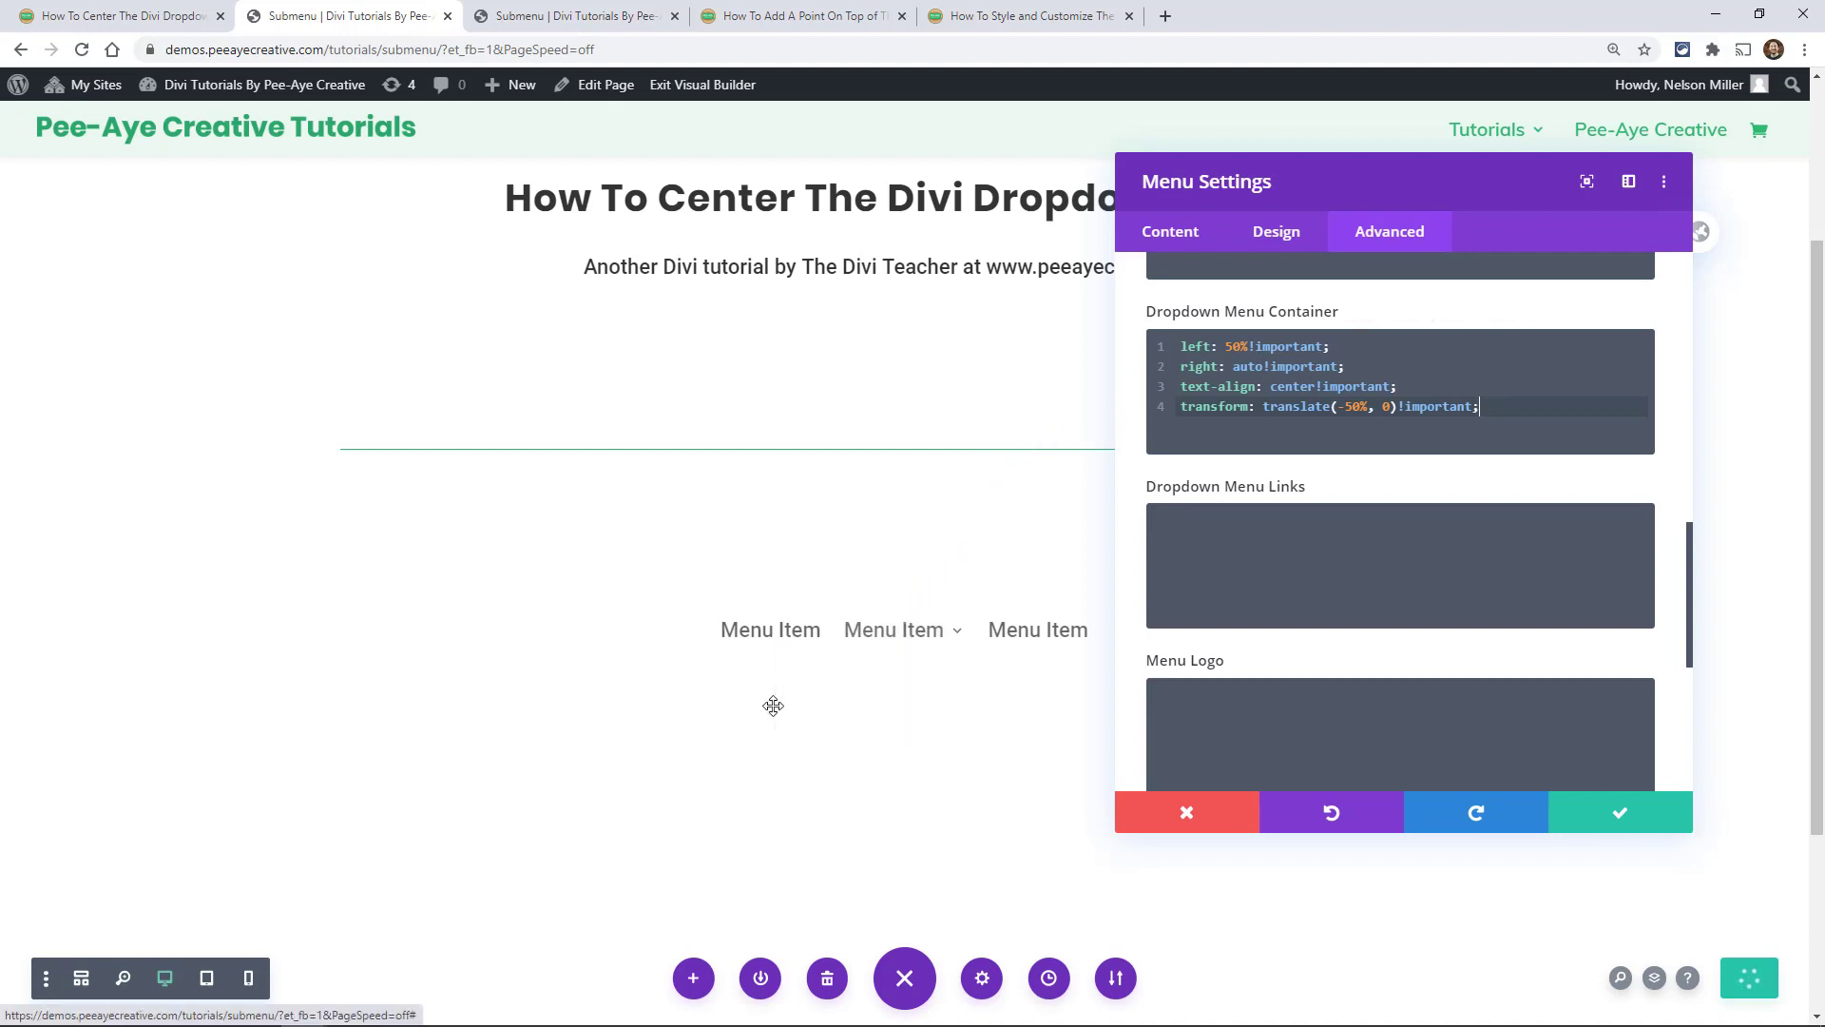
Step: Reset the field, paste the four centering rules back in, confirm and save the page
mouse_move(1359, 312)
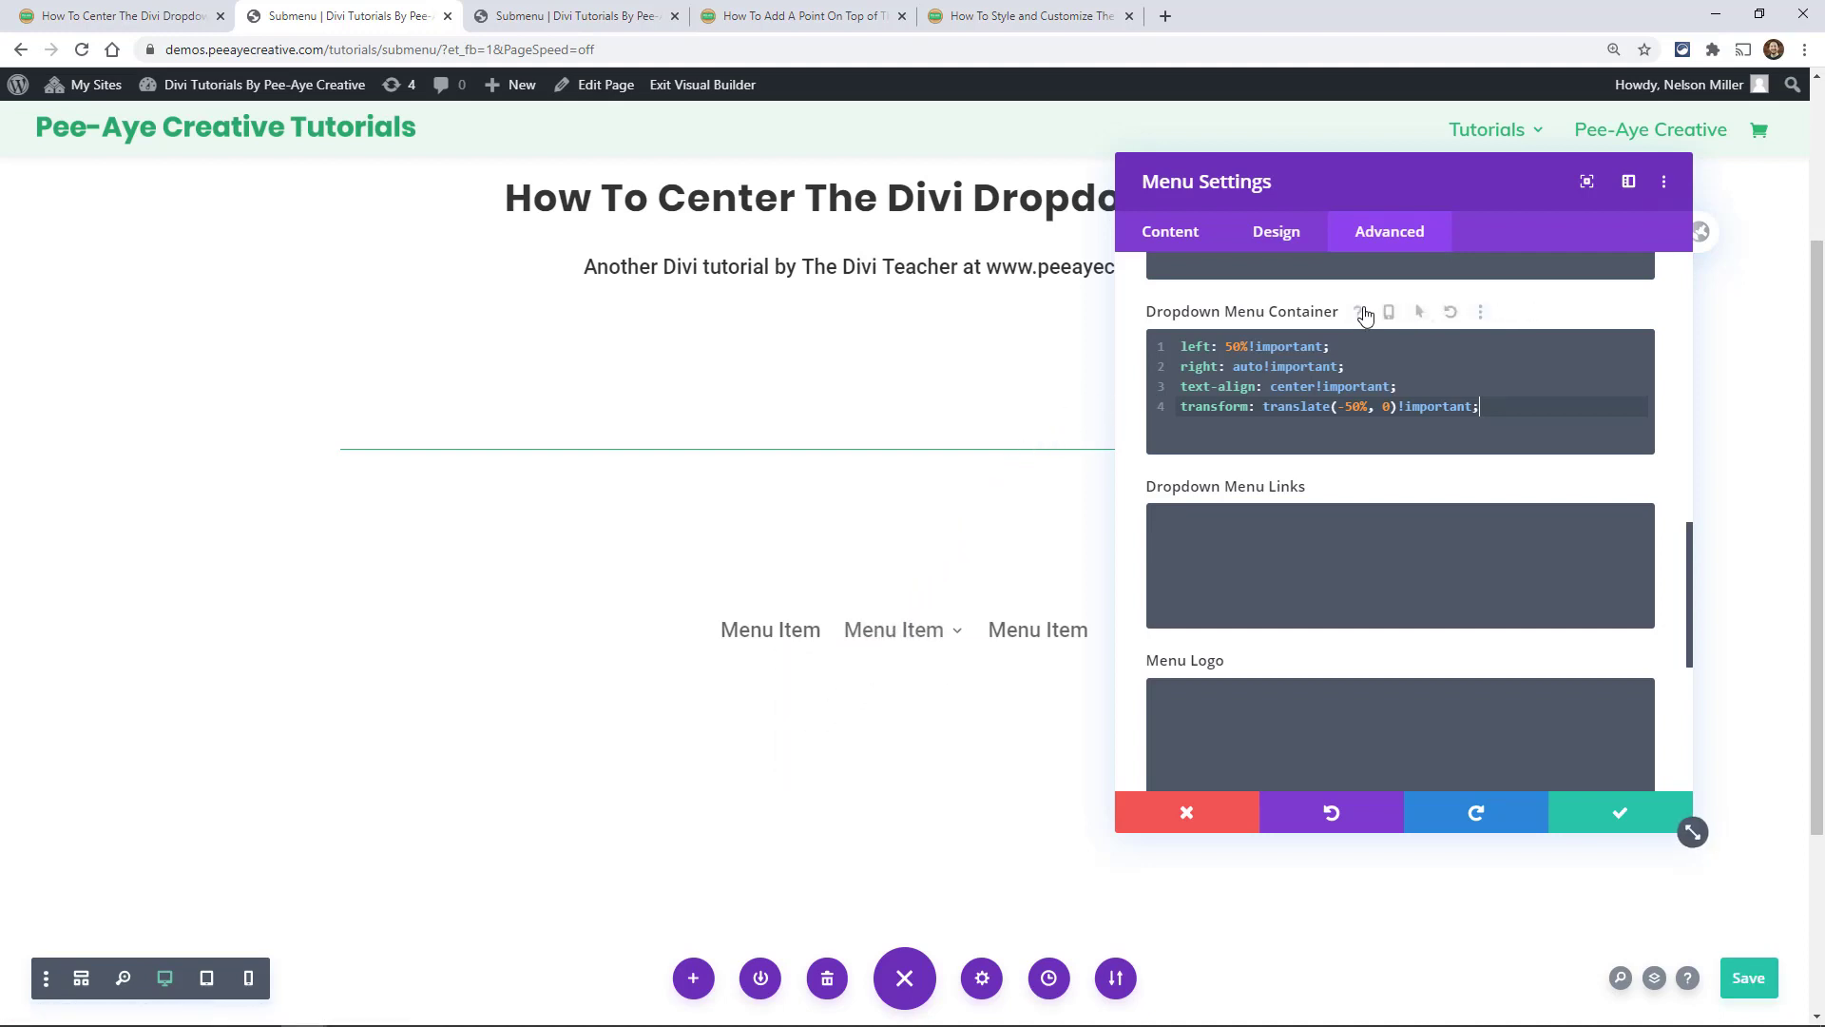
click(1447, 314)
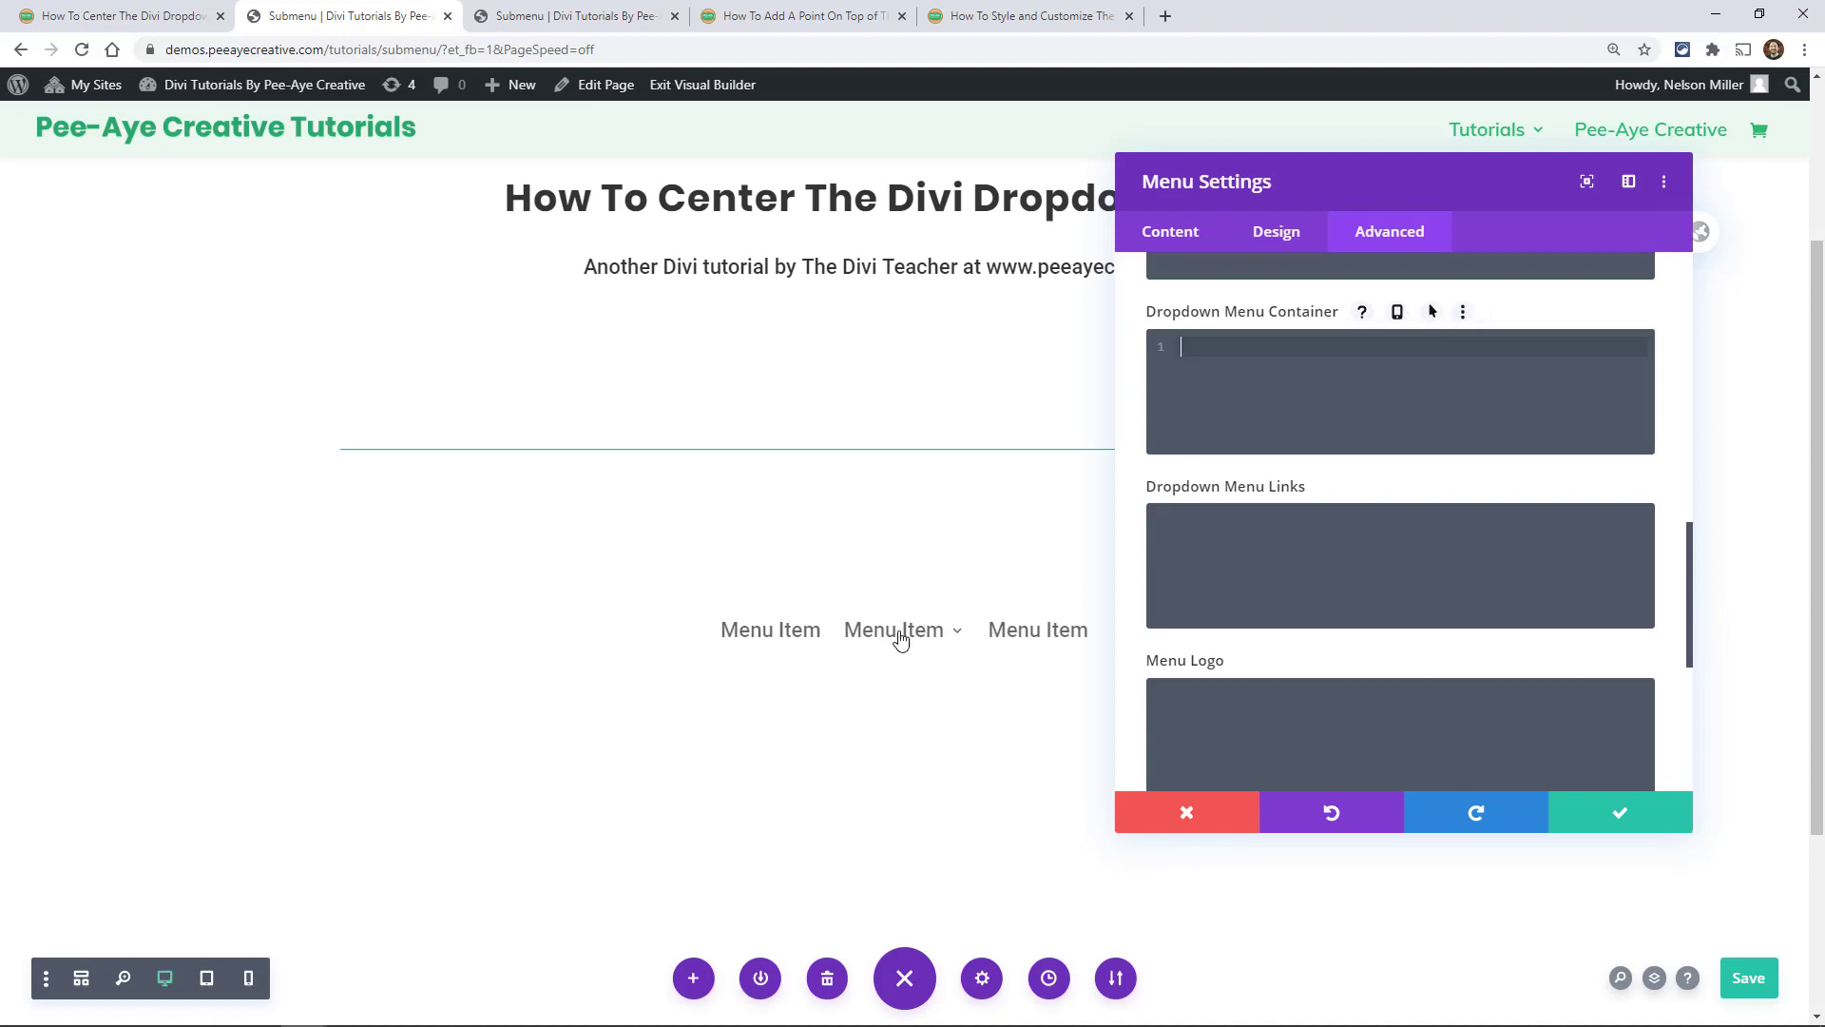
mouse_move(900, 639)
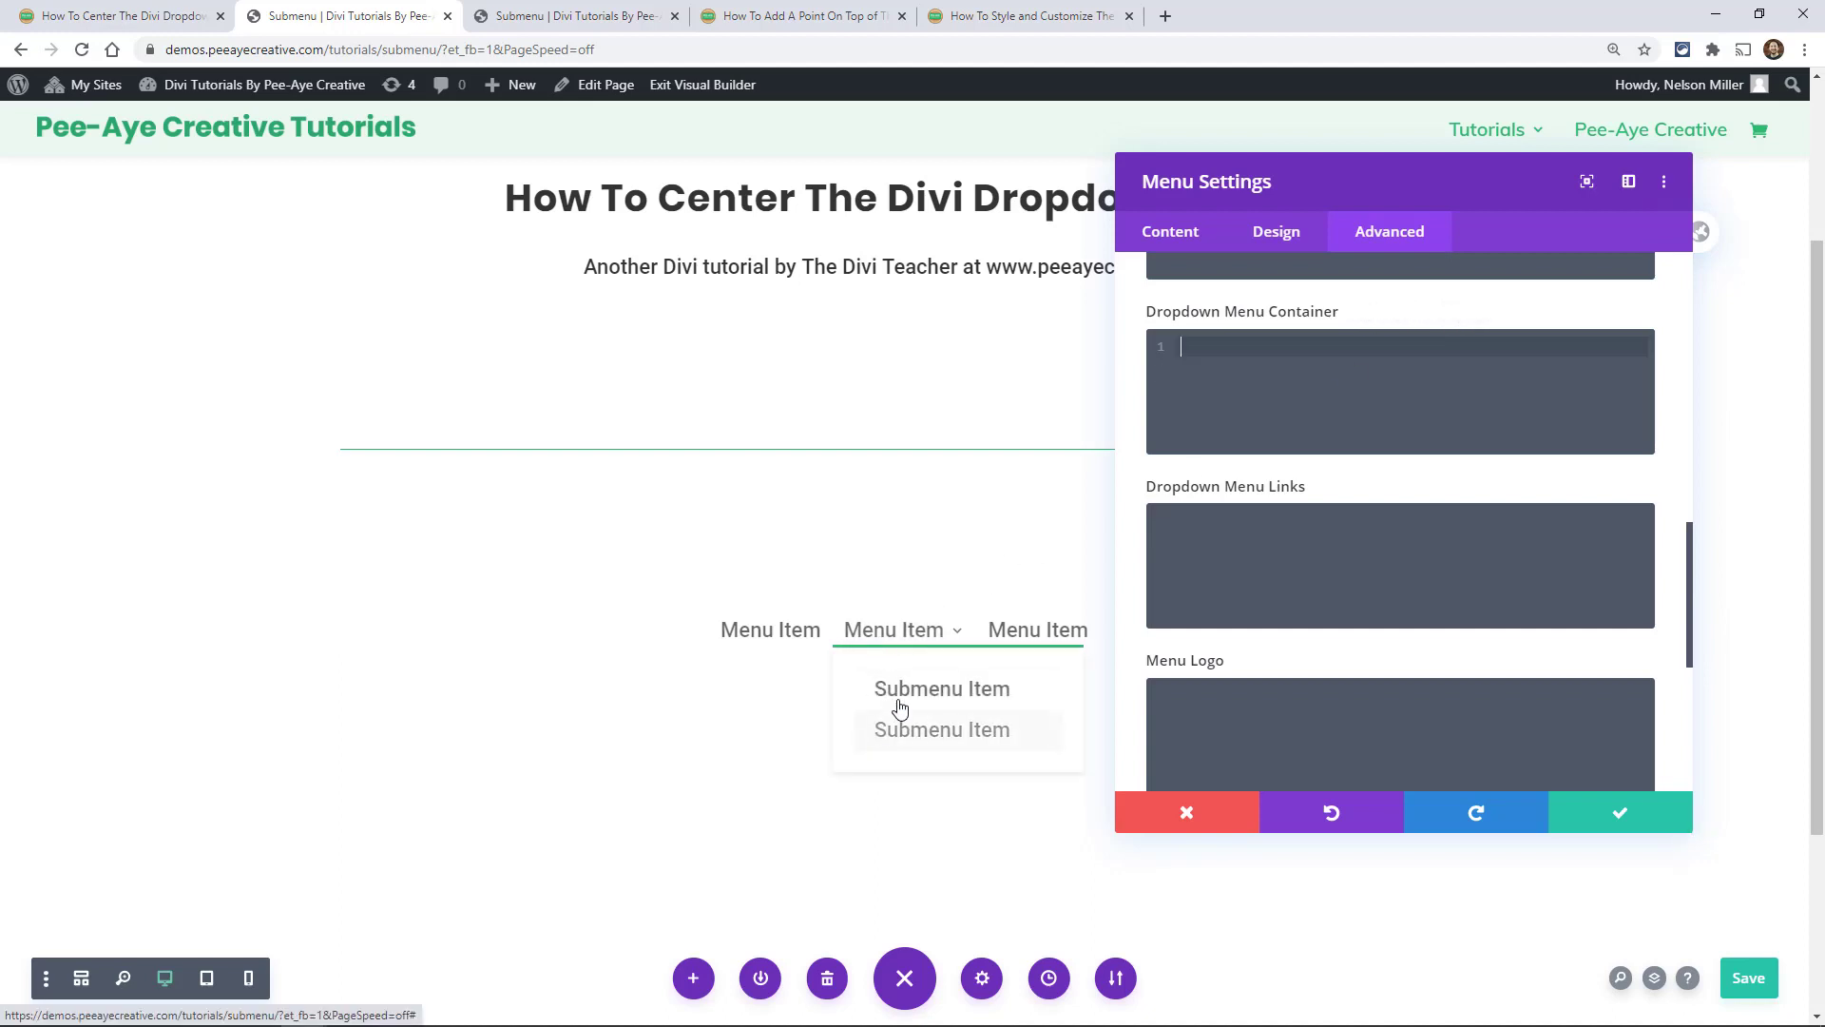
text(left: 50%!important; right: auto!important; text-align: center!important; transform: translate(-50%, 0)!important;)
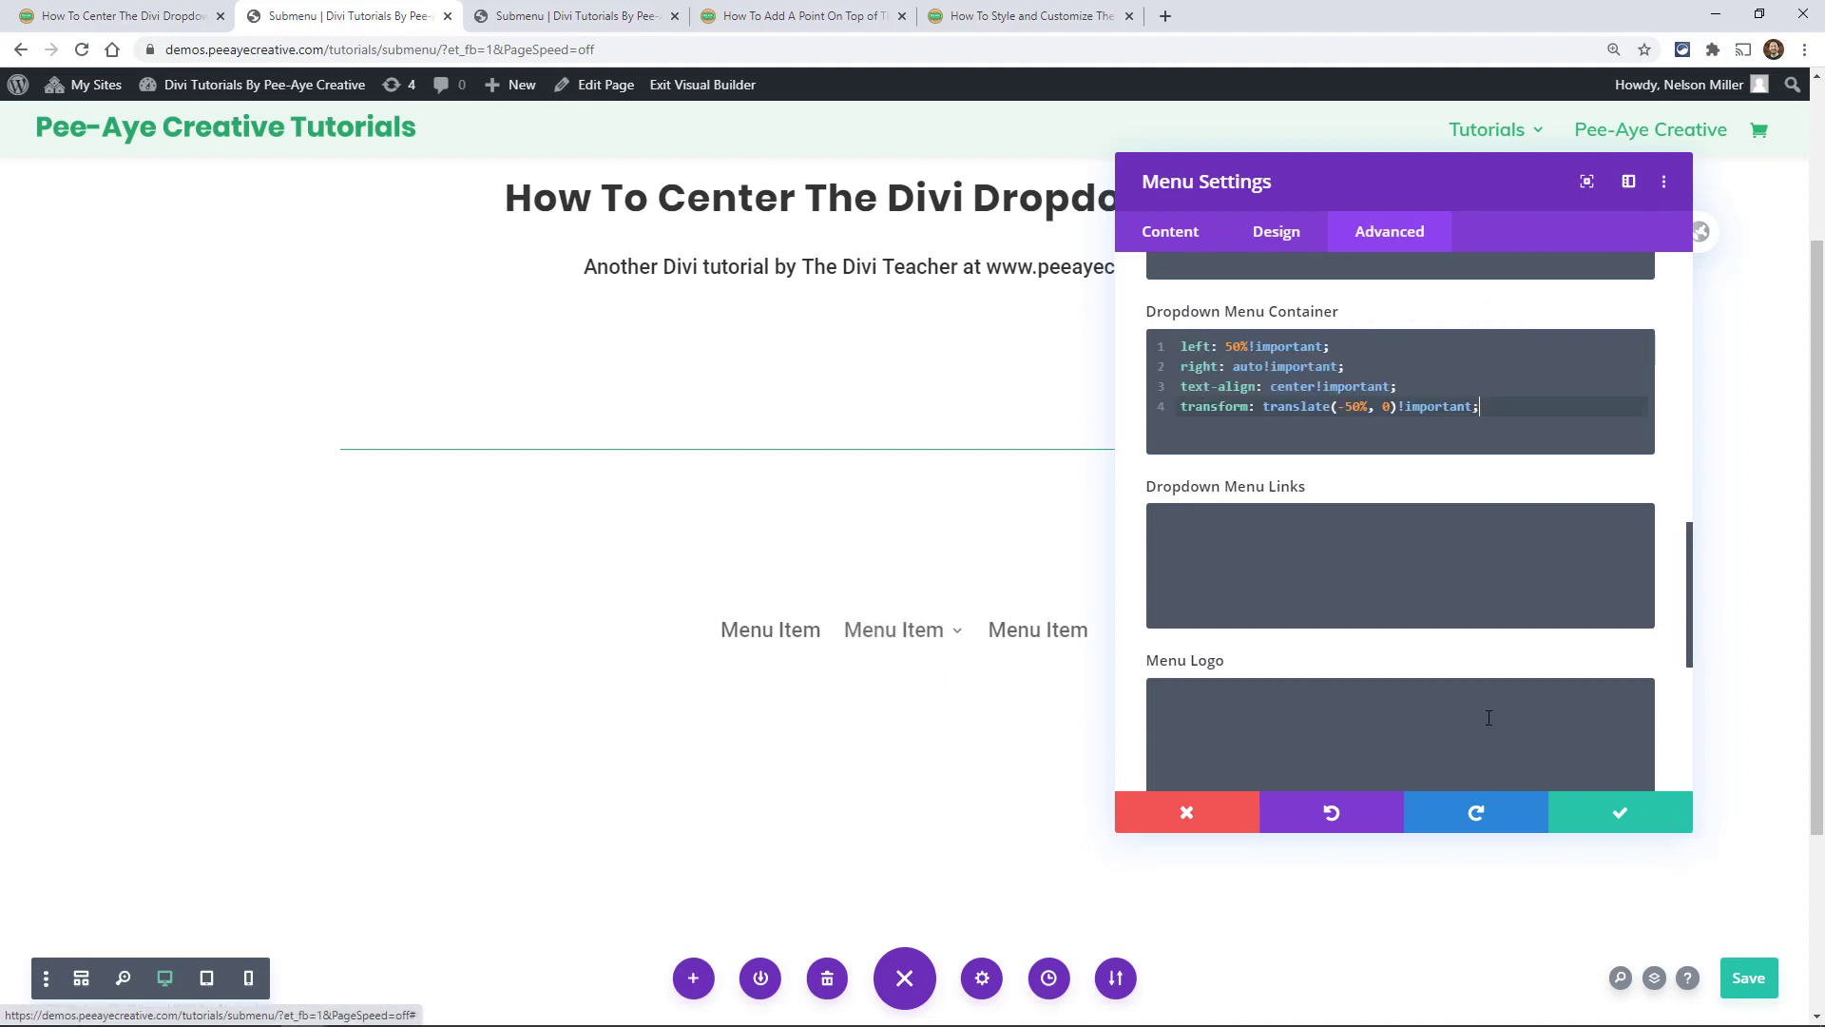
click(1605, 820)
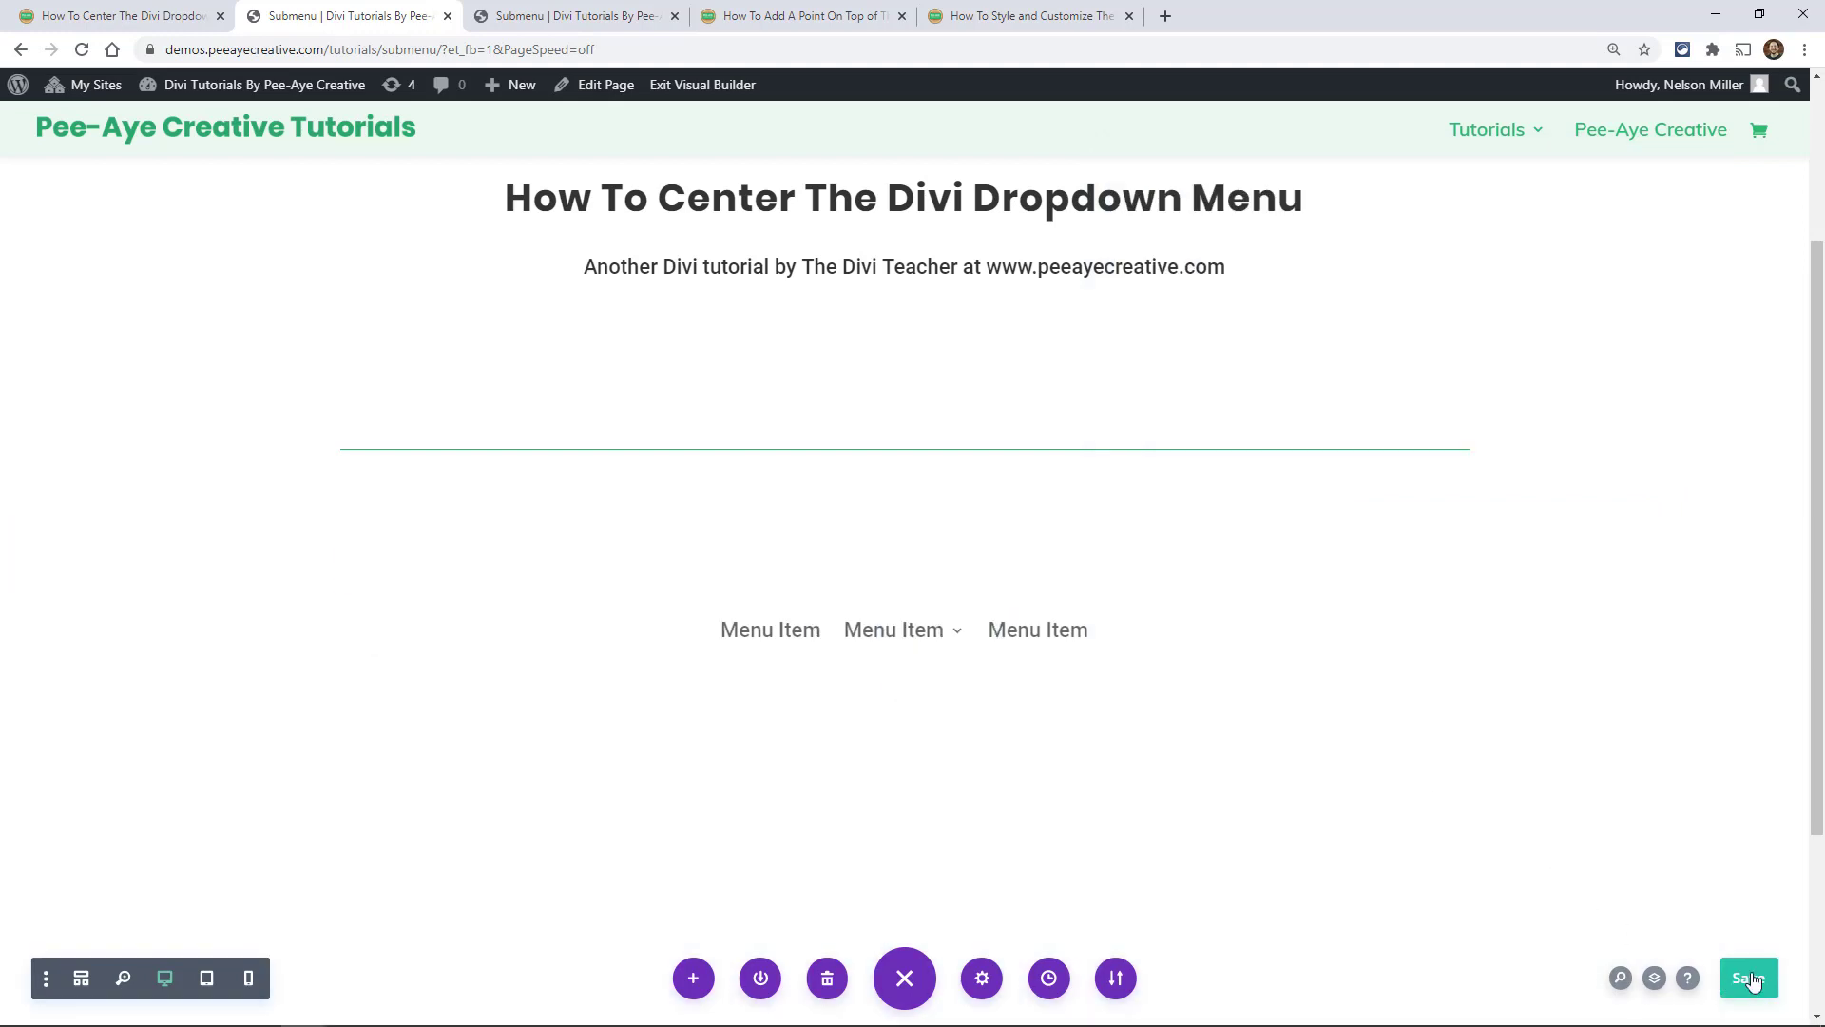
click(1758, 981)
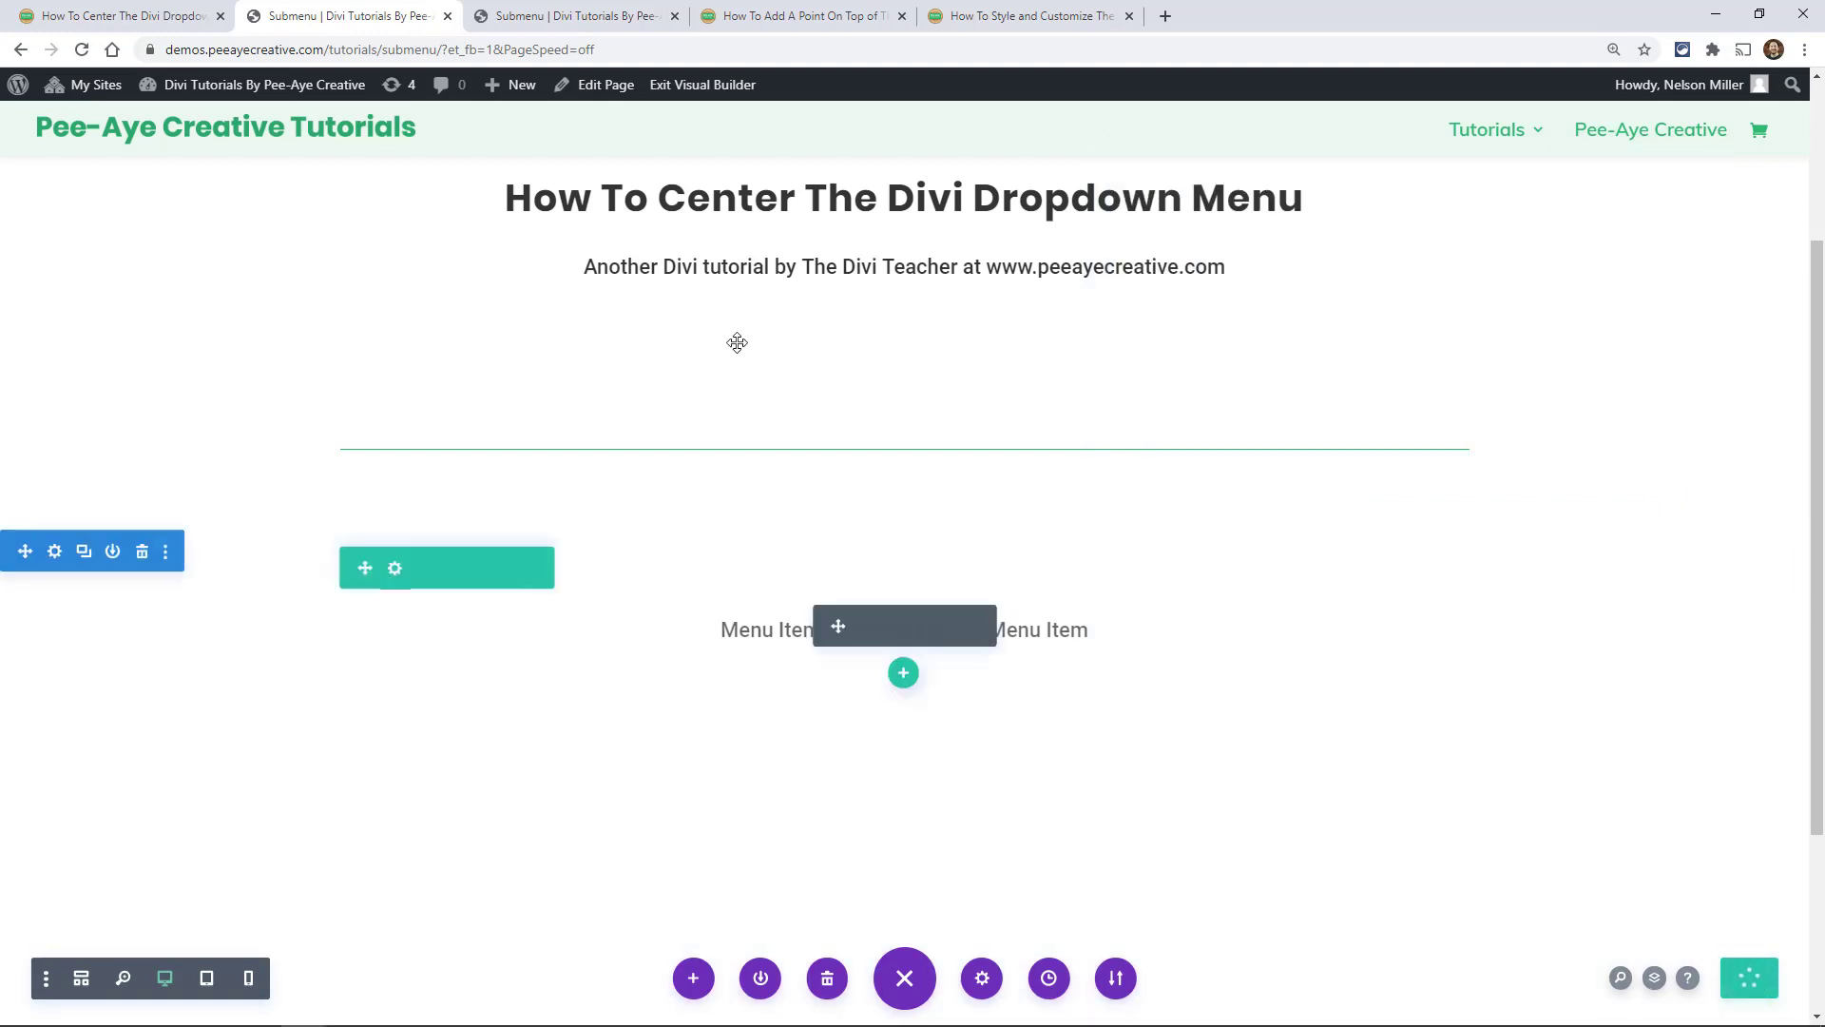
Step: Select the #main-header .nav li ul centering snippet in the tutorial article
click(150, 12)
scroll(923, 597, down, 10)
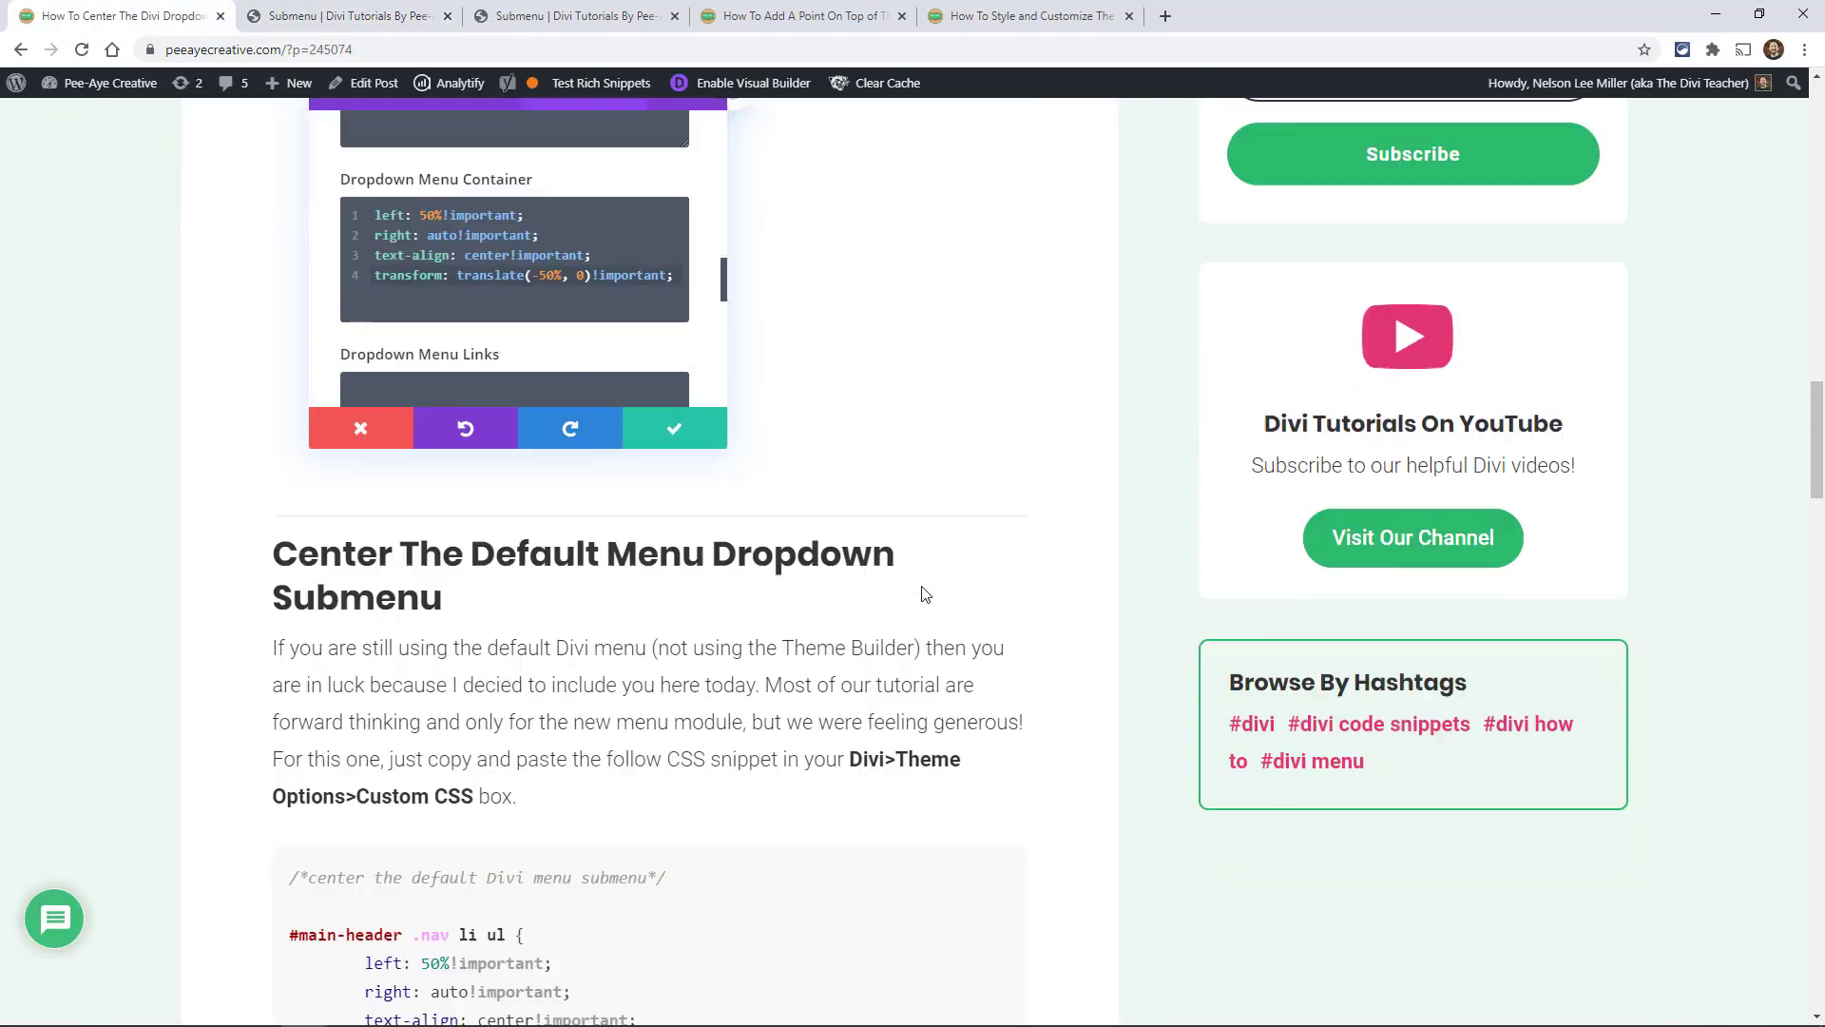
scroll(442, 518, down, 1)
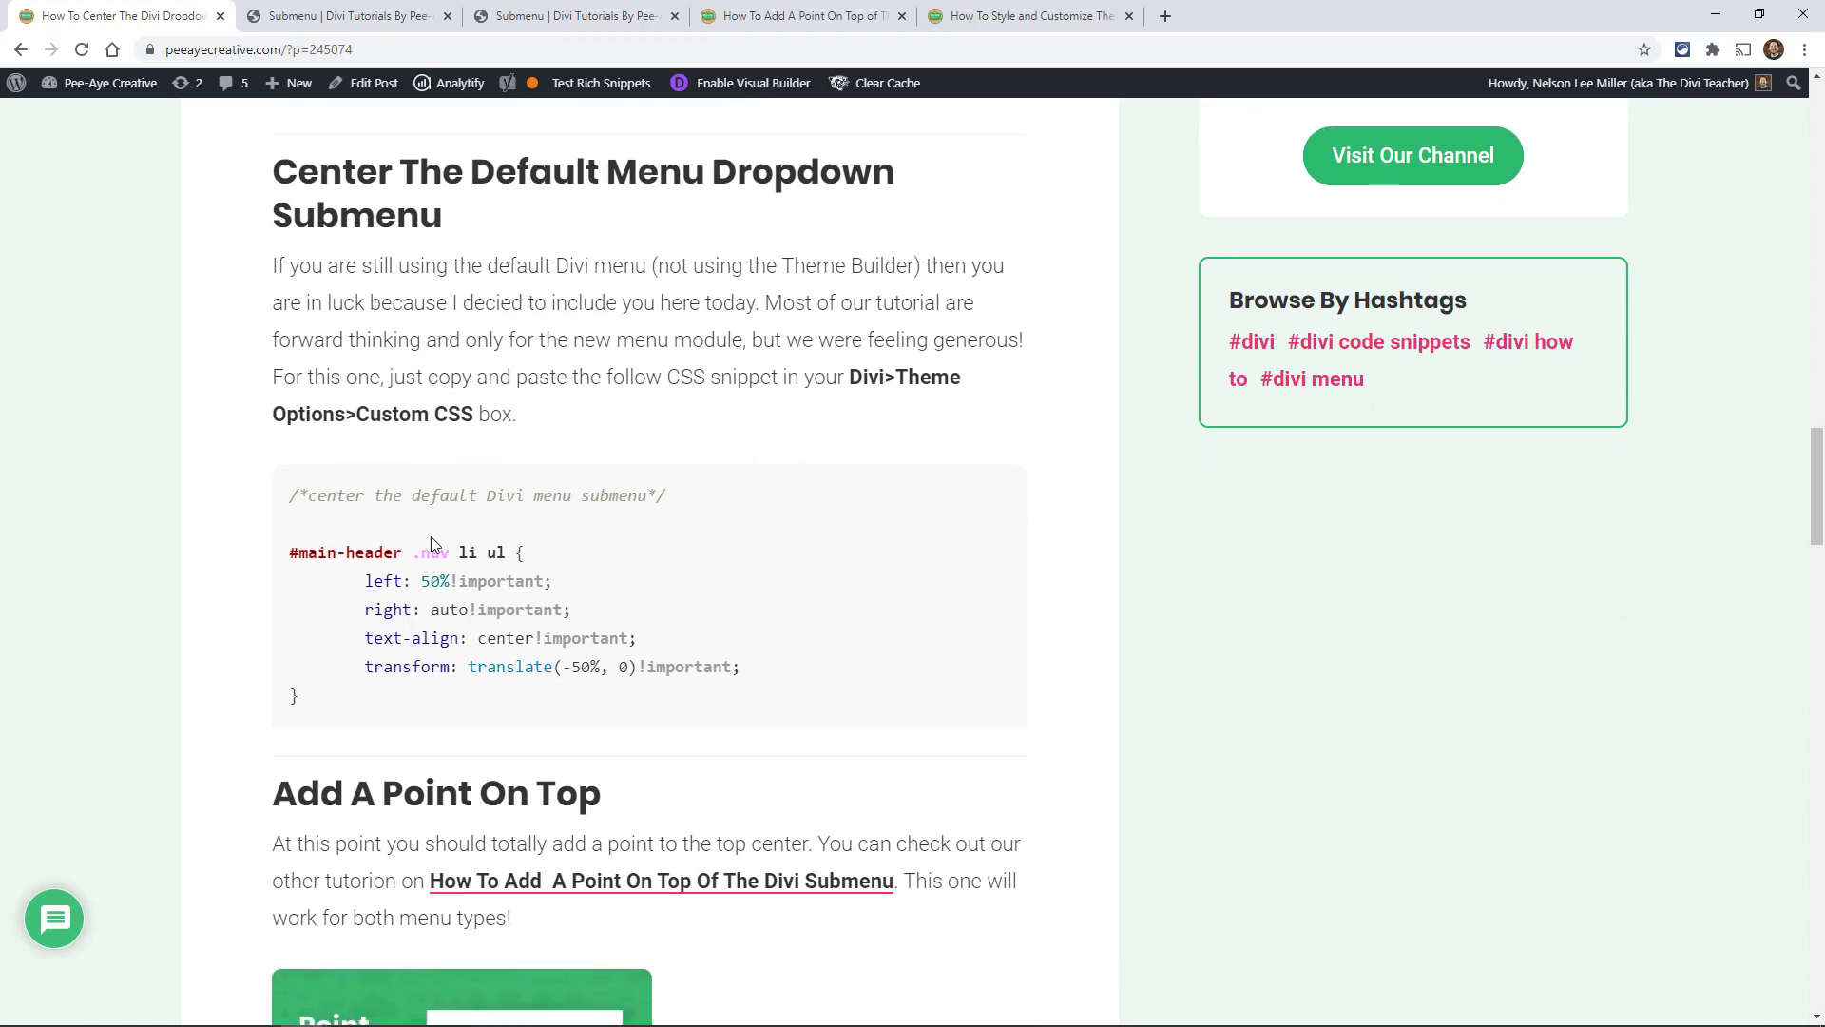
drag(314, 702, 272, 492)
key(ctrl+c)
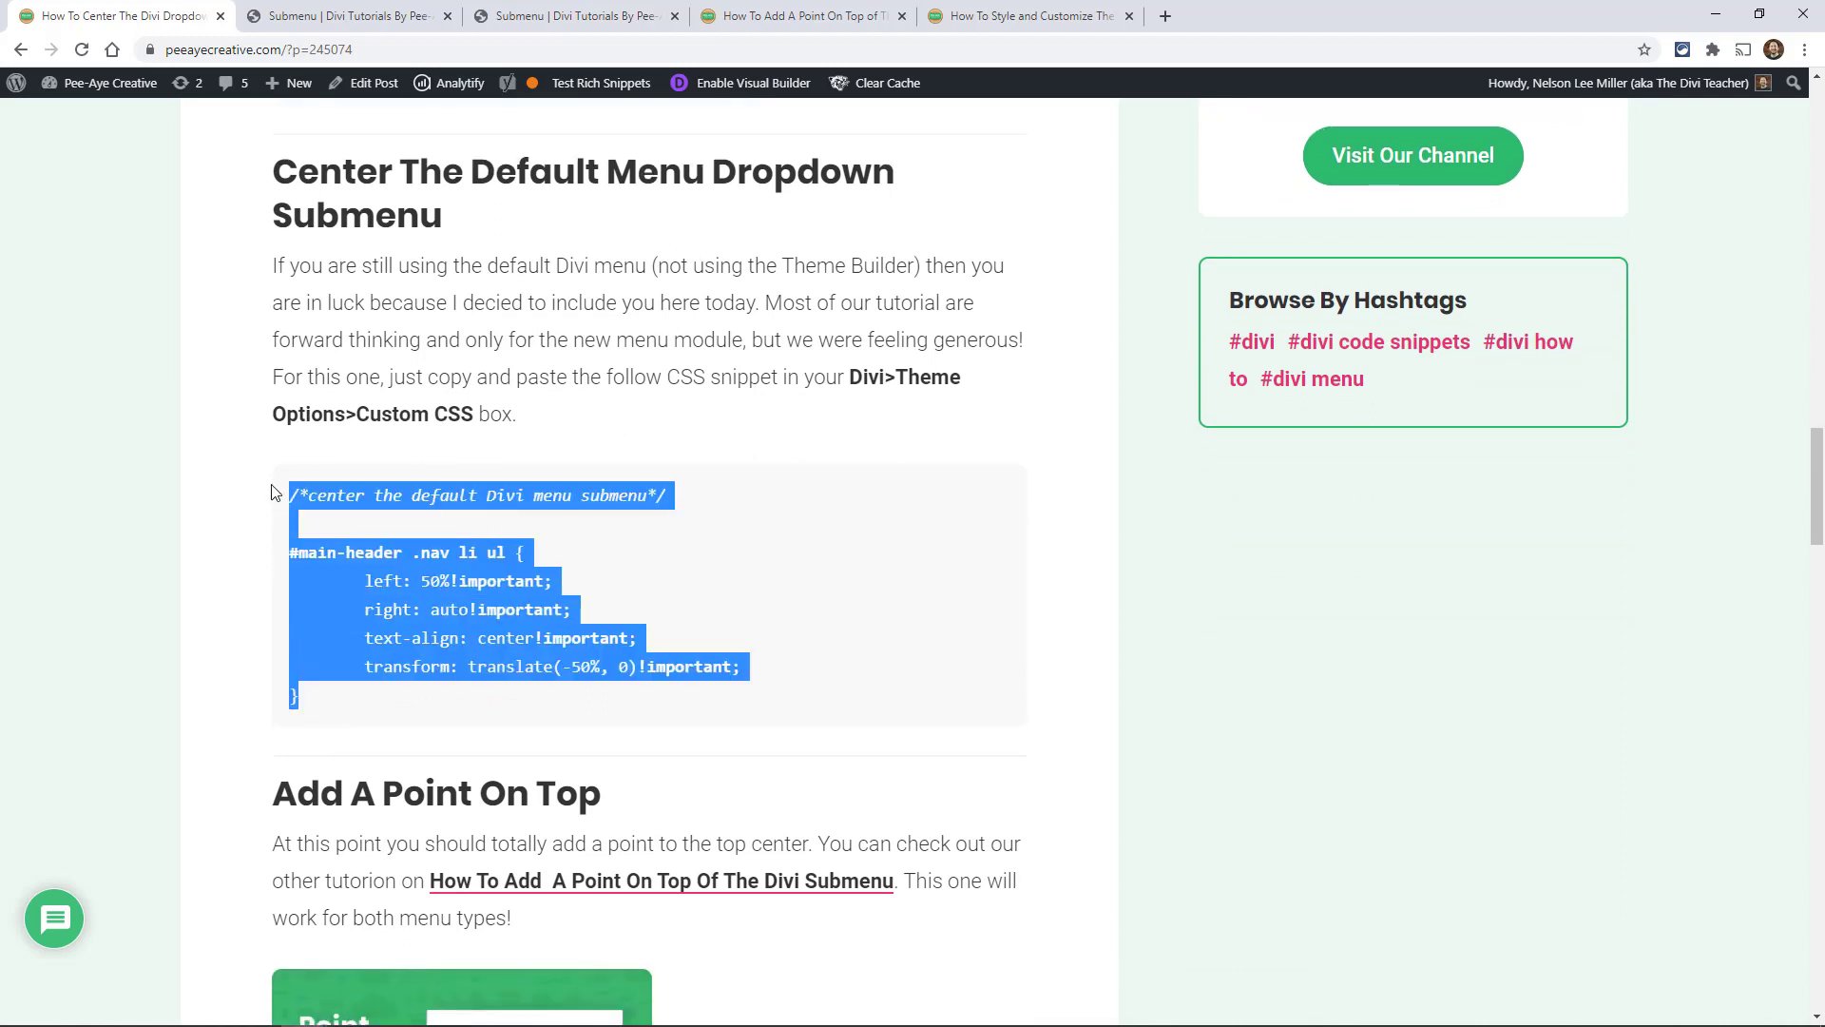
Step: Paste the snippet into the builder's Page Settings > Advanced > Custom CSS
click(293, 16)
mouse_move(1475, 132)
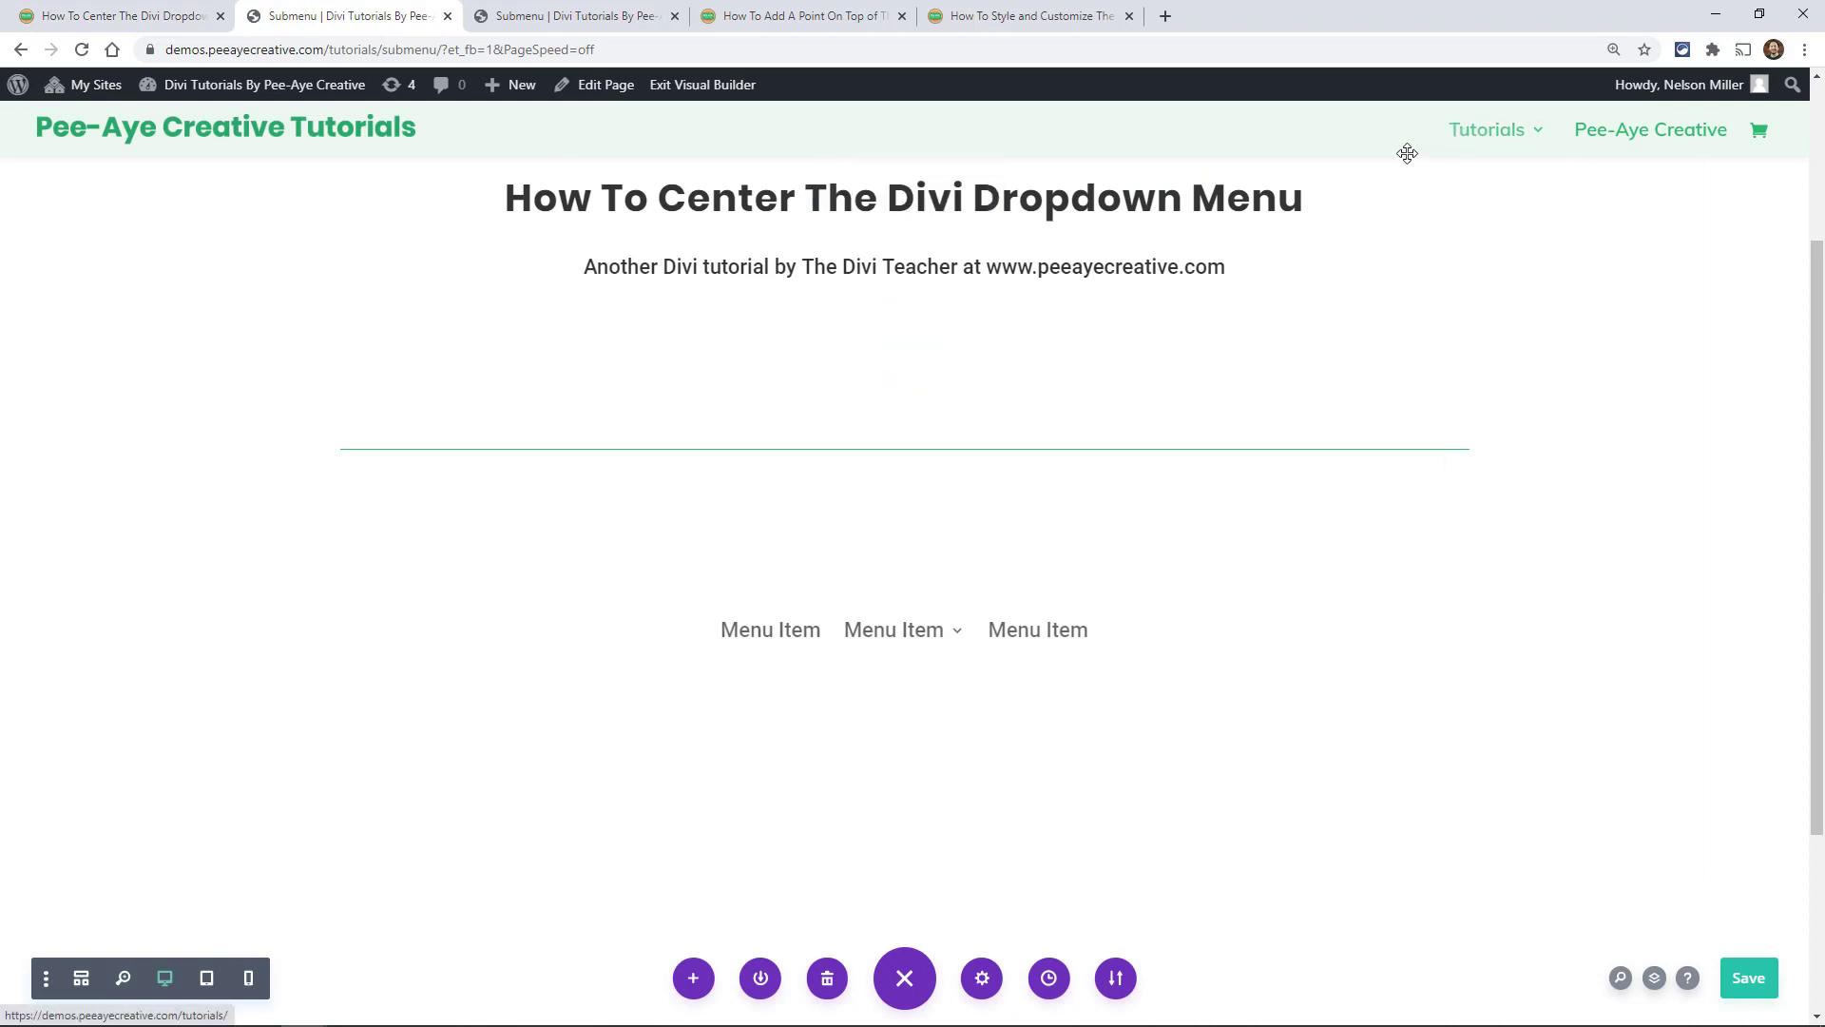
click(982, 988)
click(1376, 243)
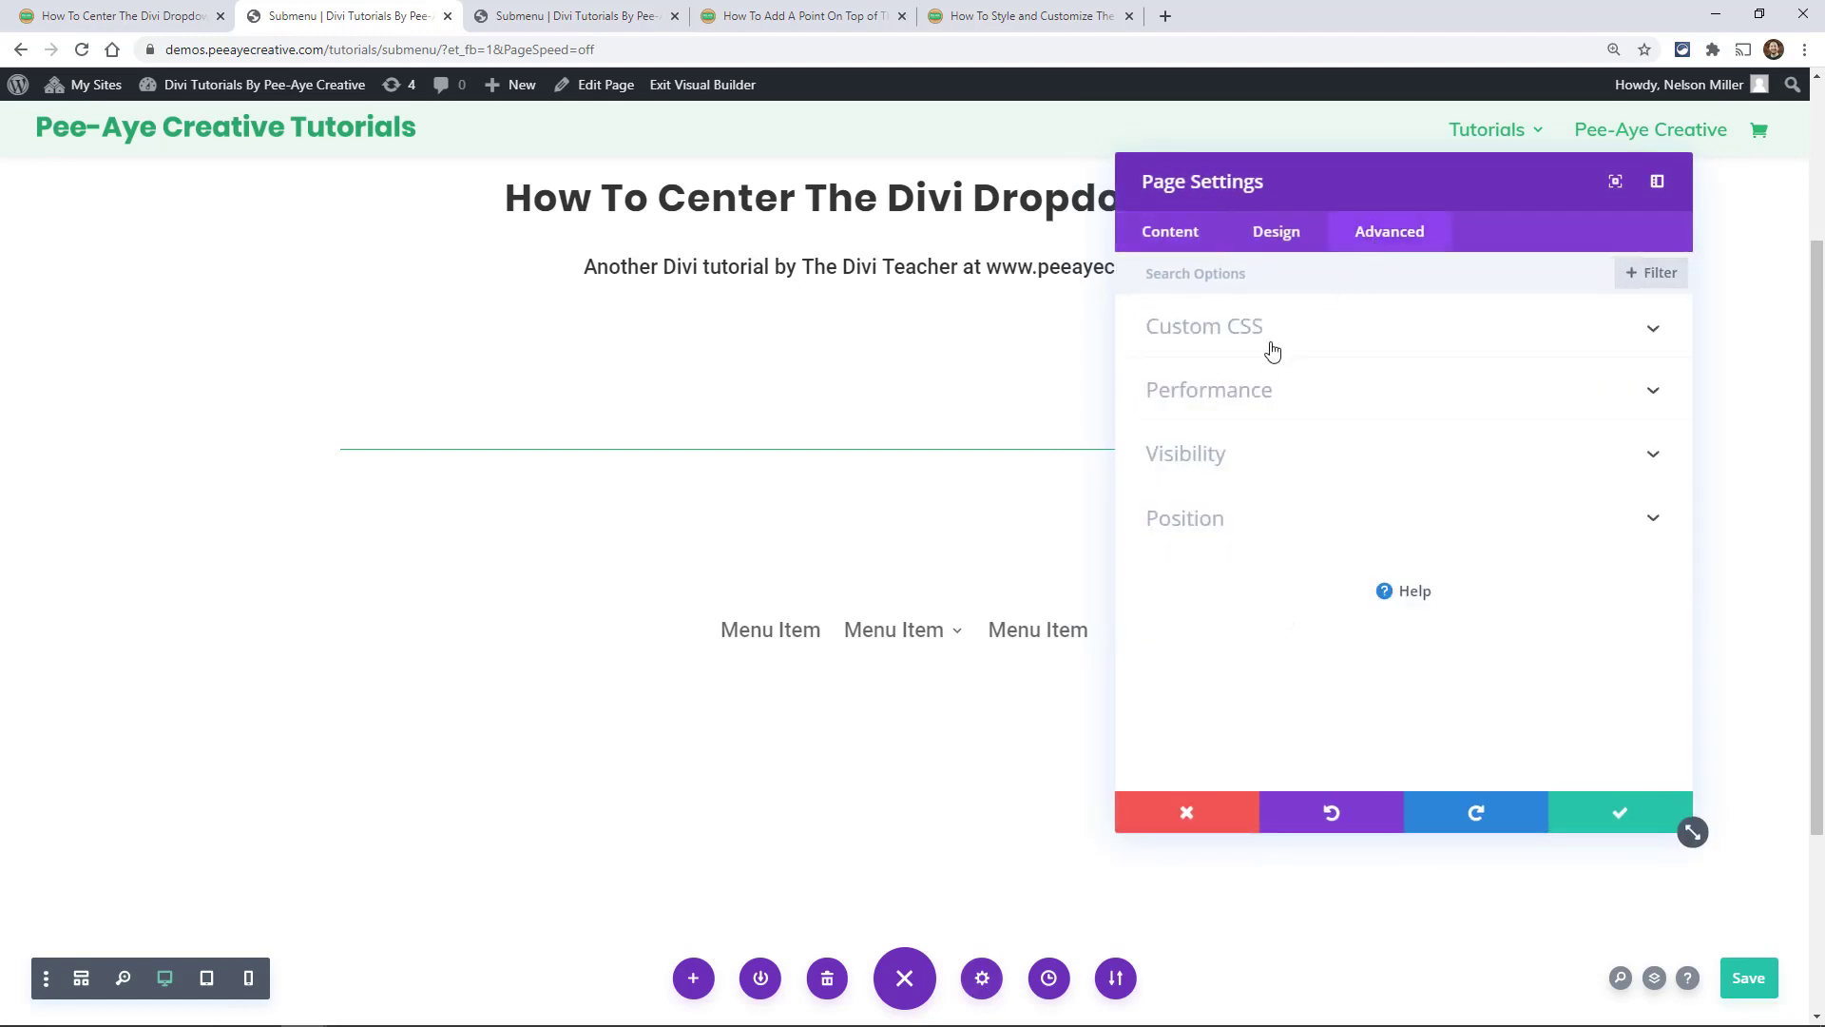
click(1188, 341)
click(1217, 435)
key(ctrl+v)
Step: Confirm Page Settings with the header submenu centering CSS and save the page
drag(1223, 201, 411, 219)
mouse_move(1492, 141)
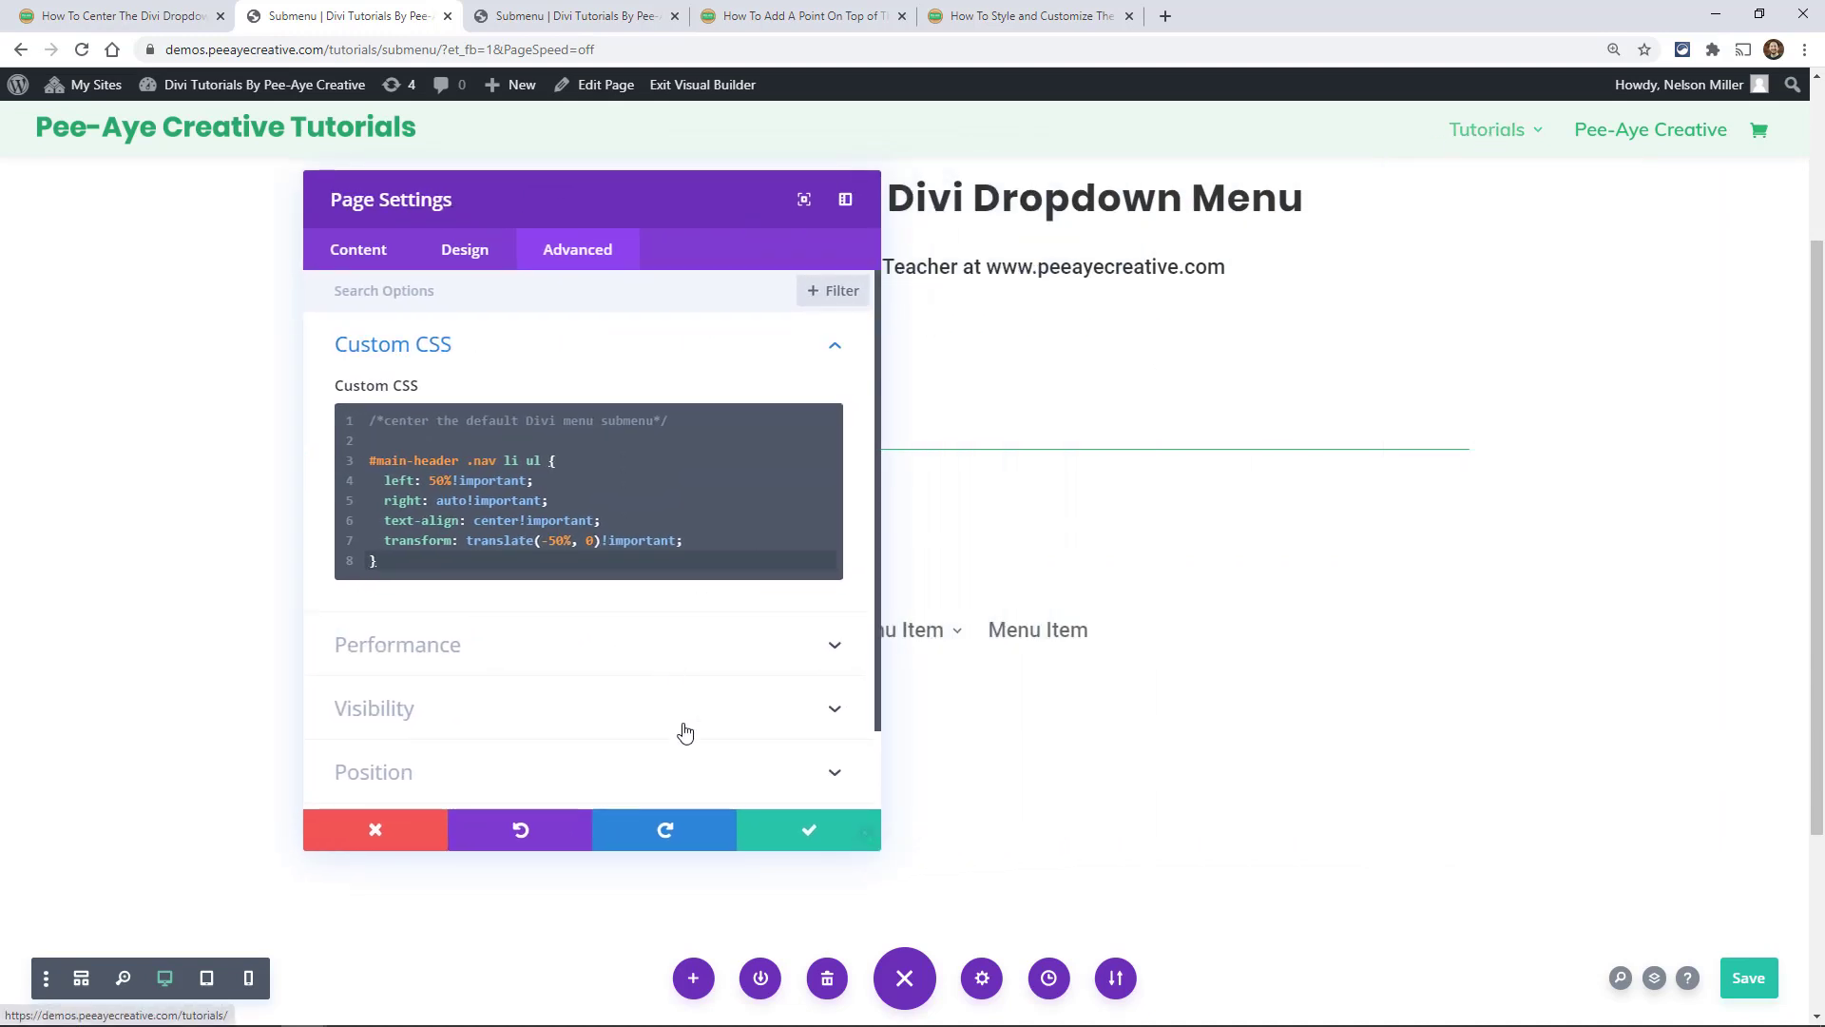
click(860, 835)
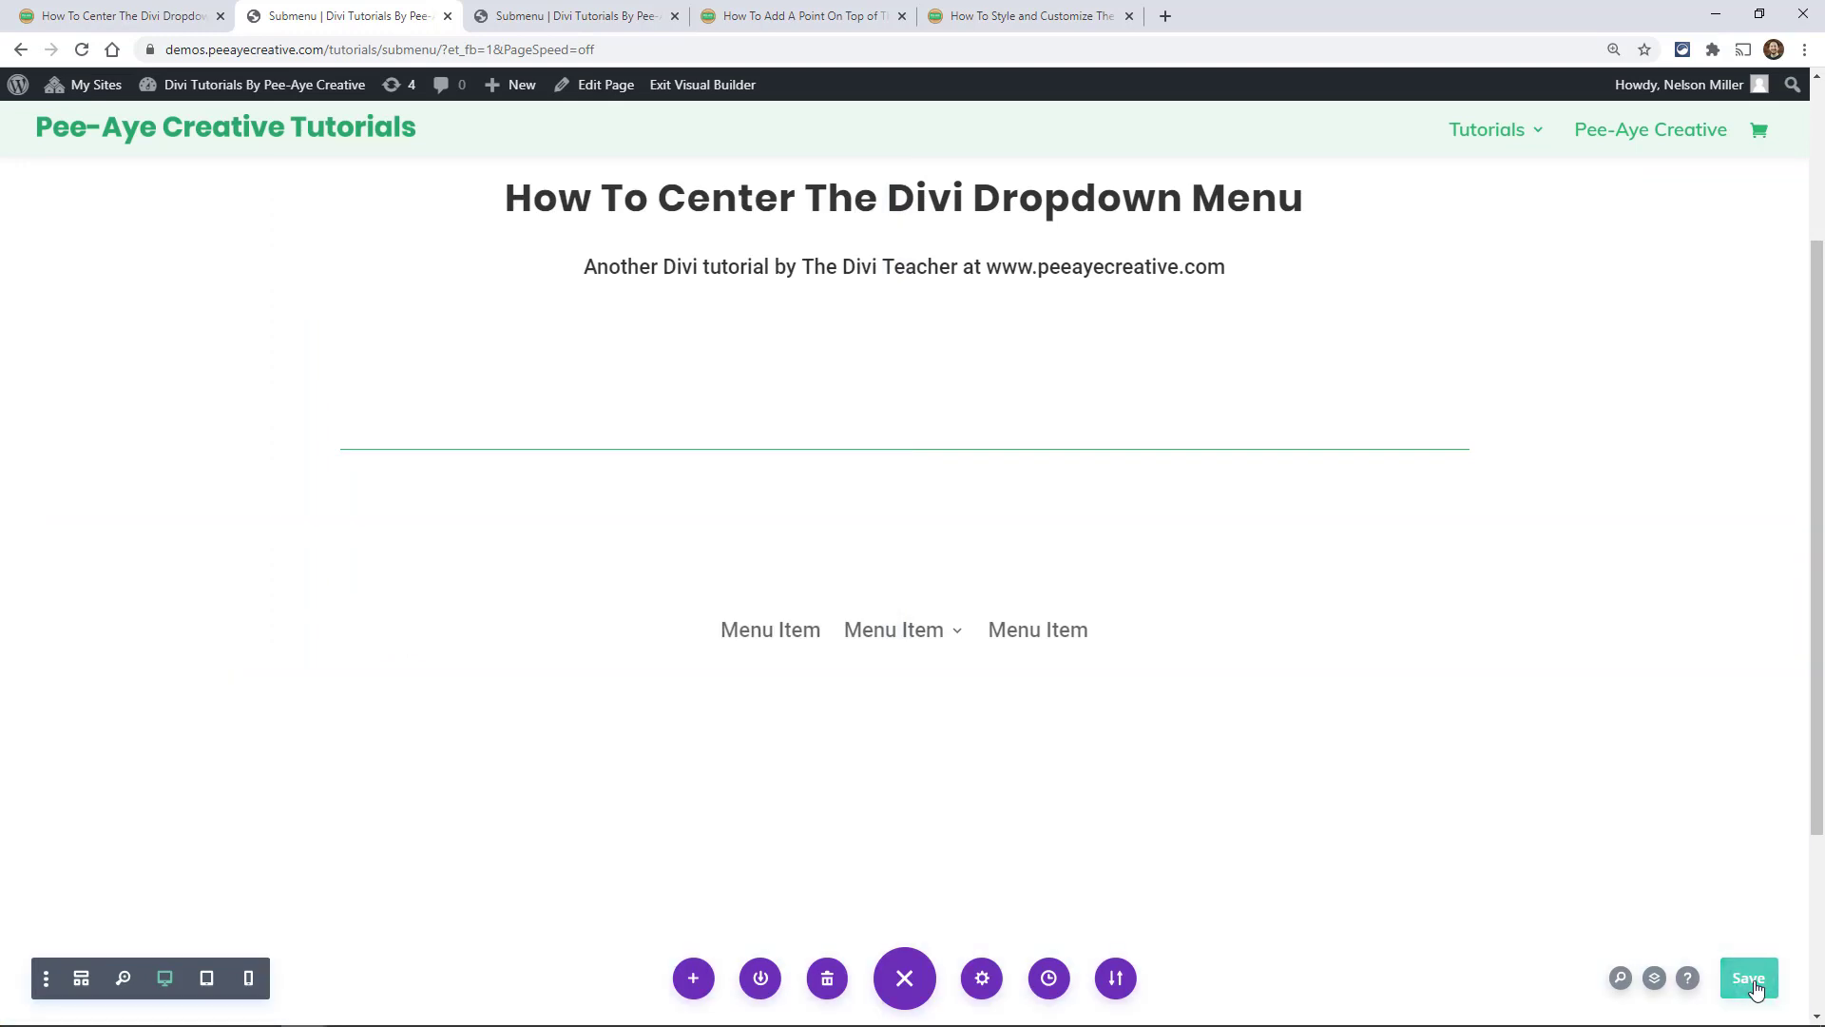
click(1747, 977)
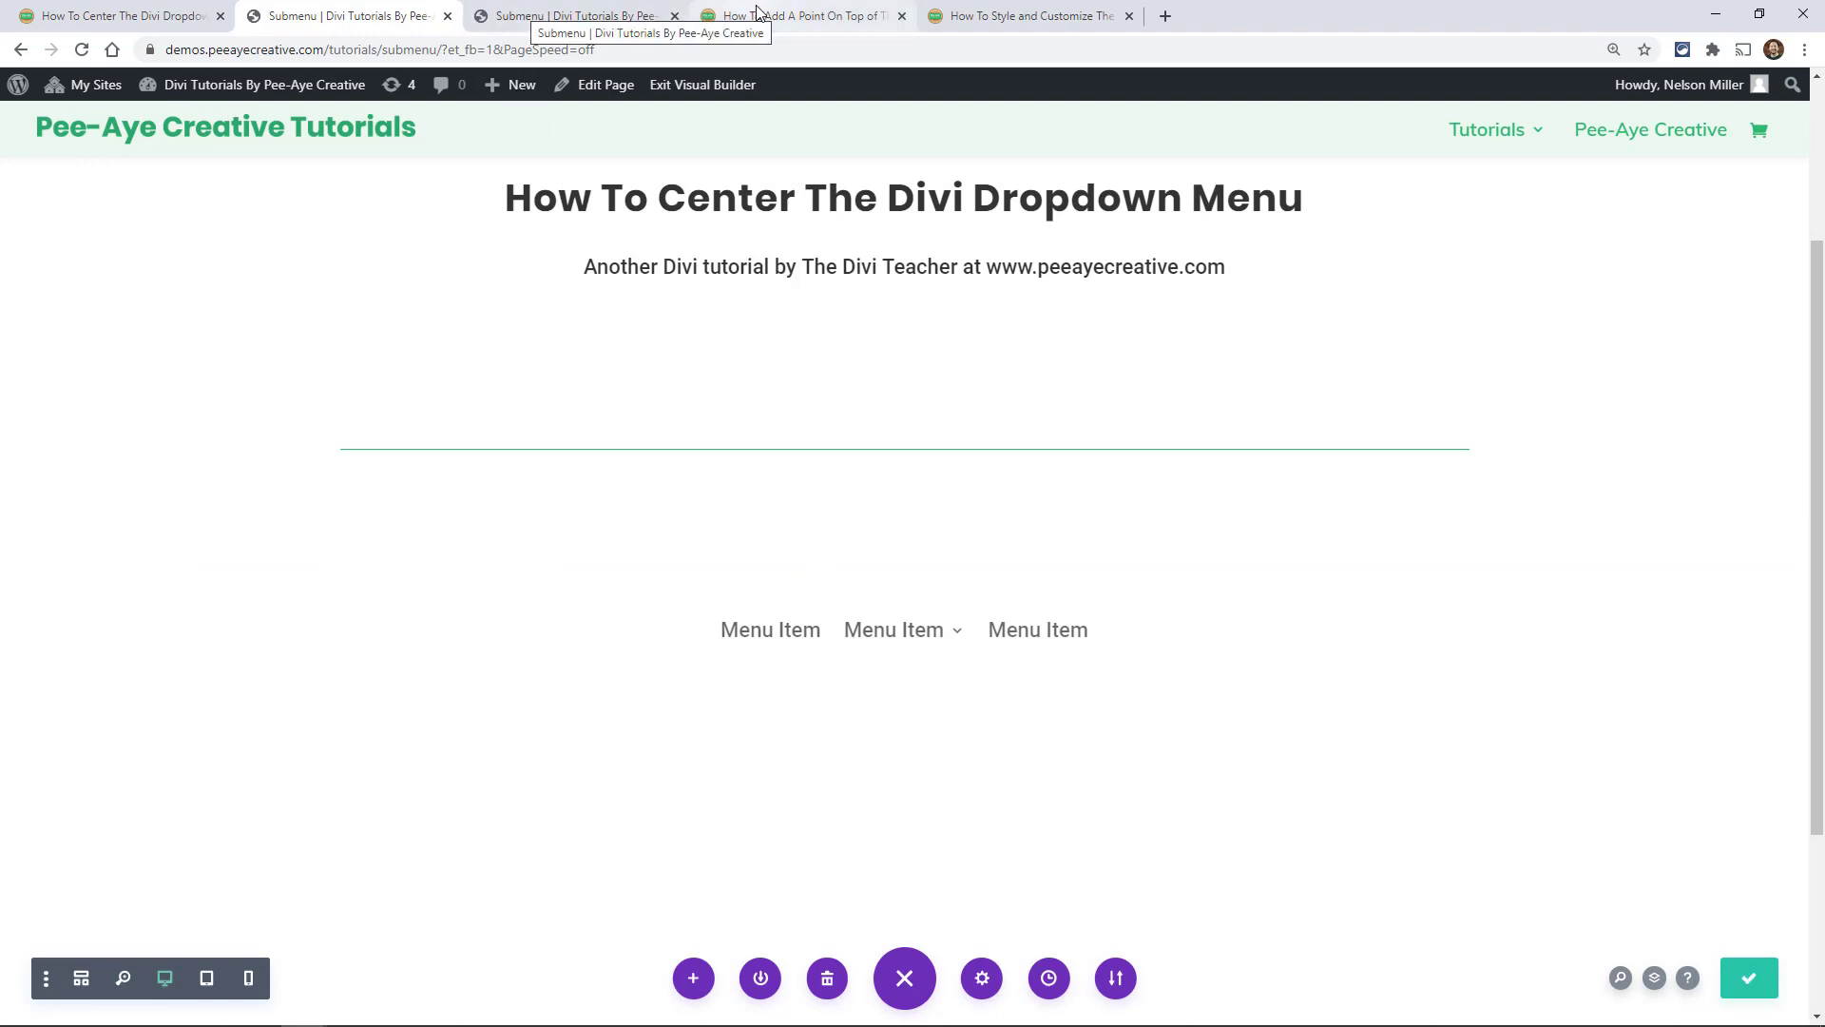
Step: Open the 'How To Add A Point On Top' article and select its ul:after CSS snippet
click(142, 18)
scroll(453, 464, down, 3)
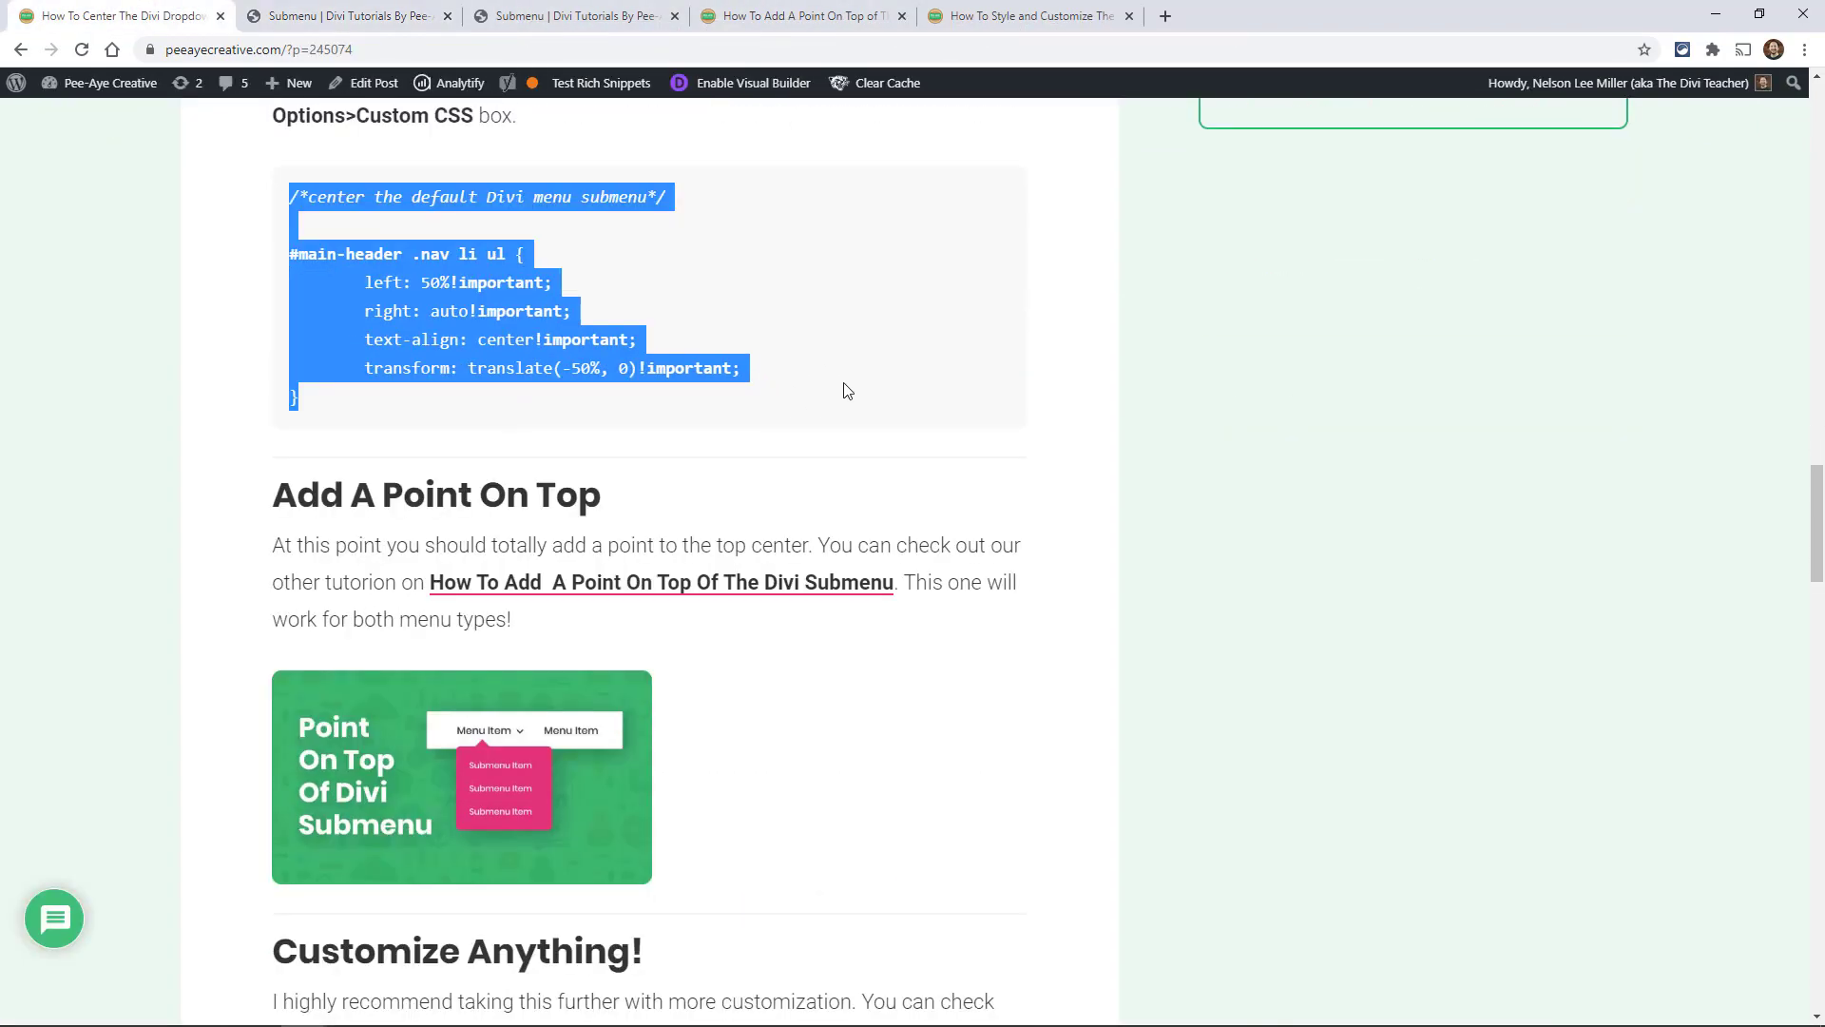
click(884, 510)
scroll(829, 463, down, 2)
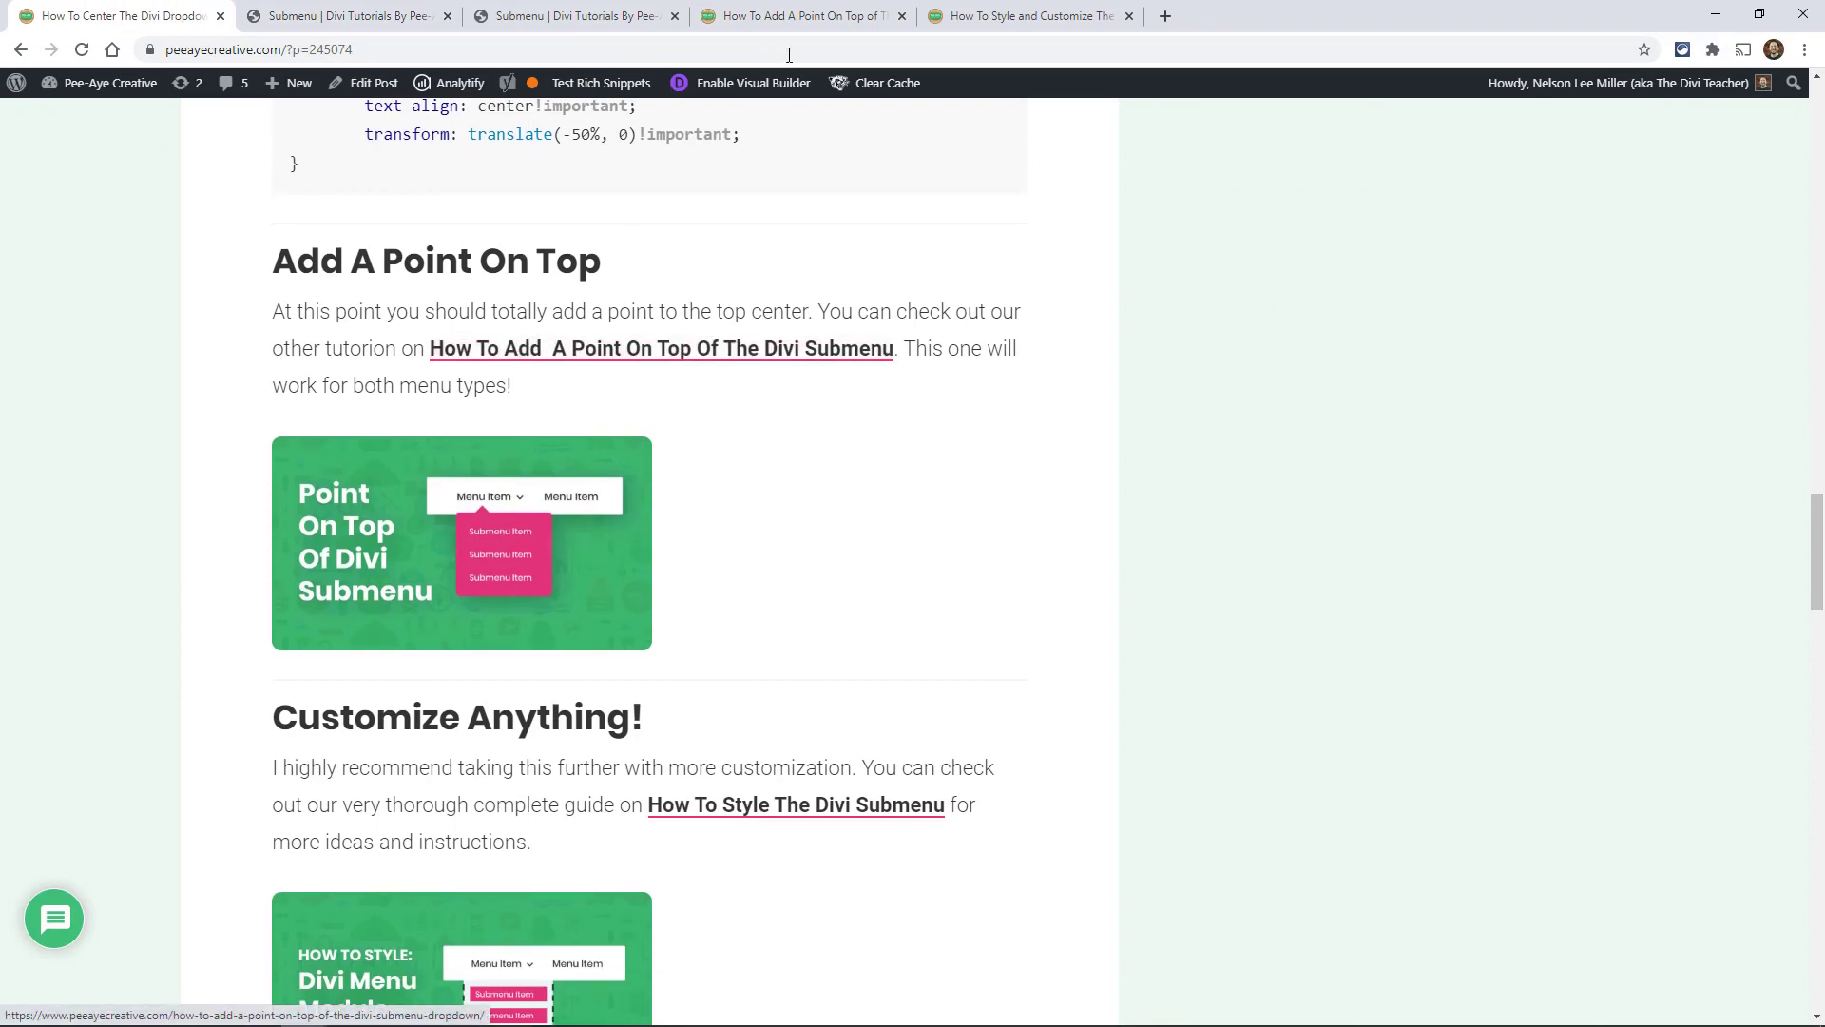
click(789, 16)
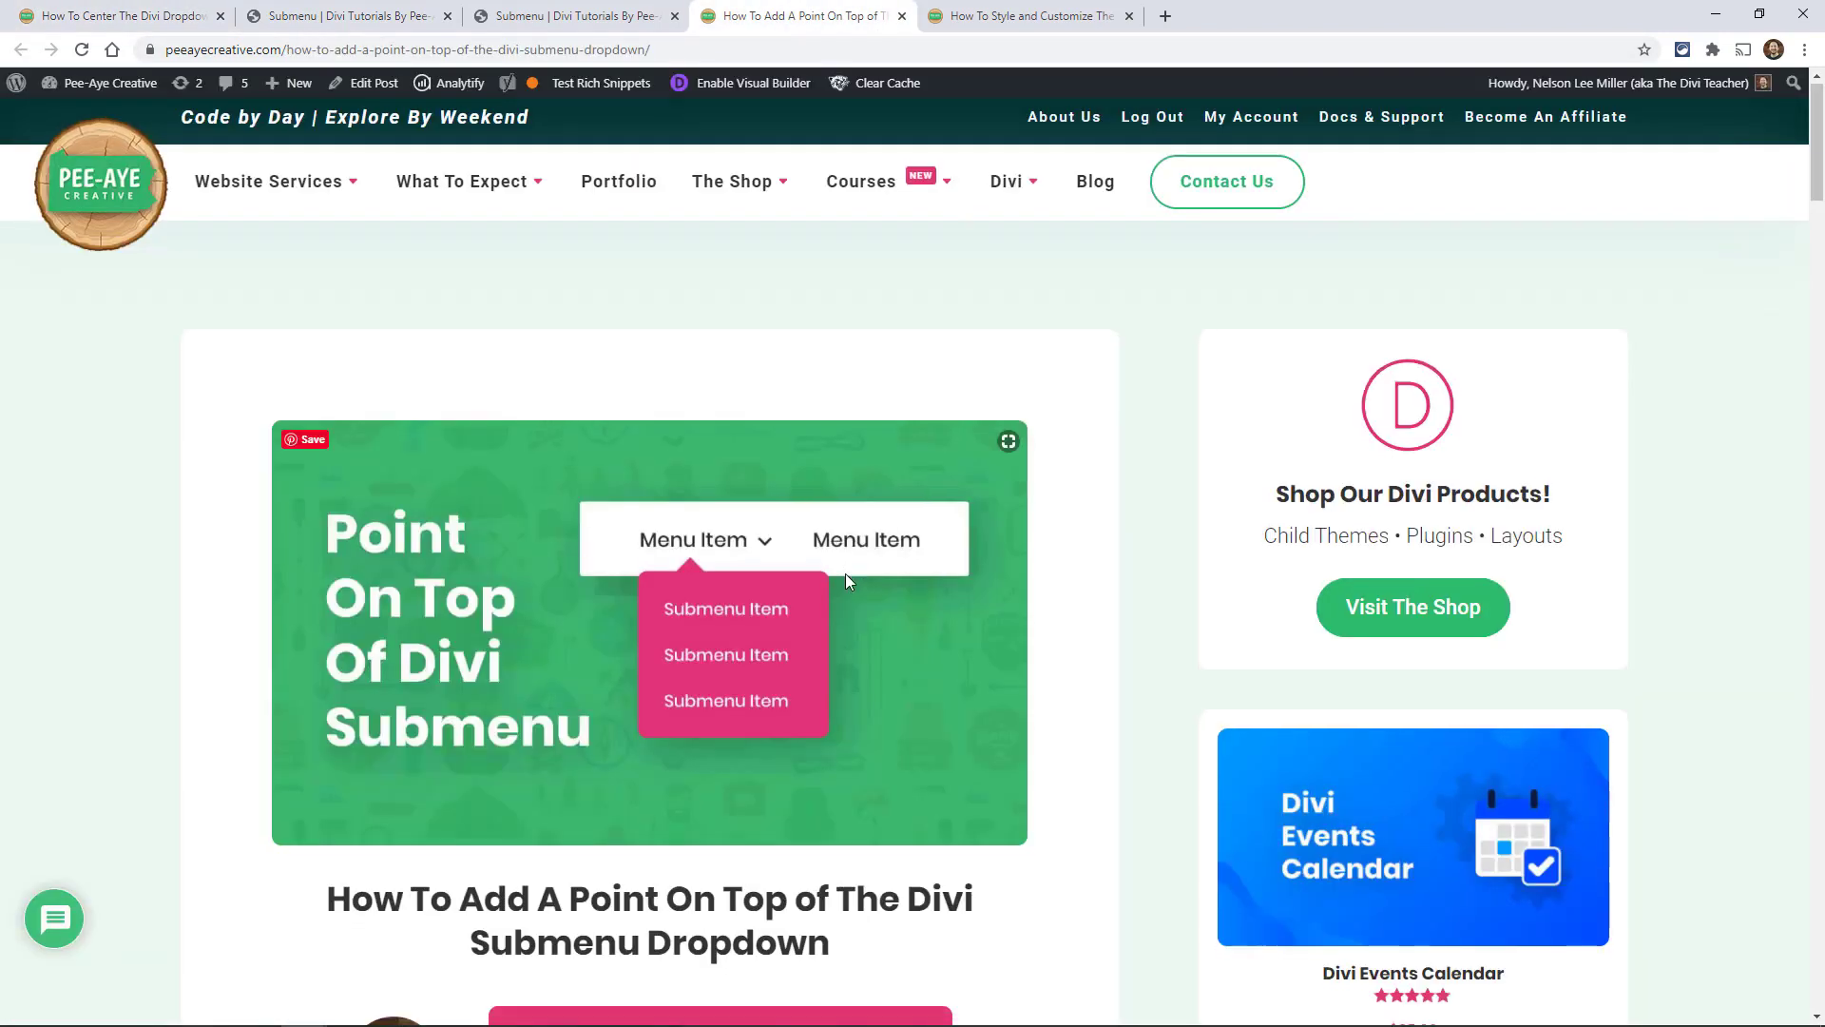
scroll(709, 679, down, 5)
scroll(713, 686, down, 10)
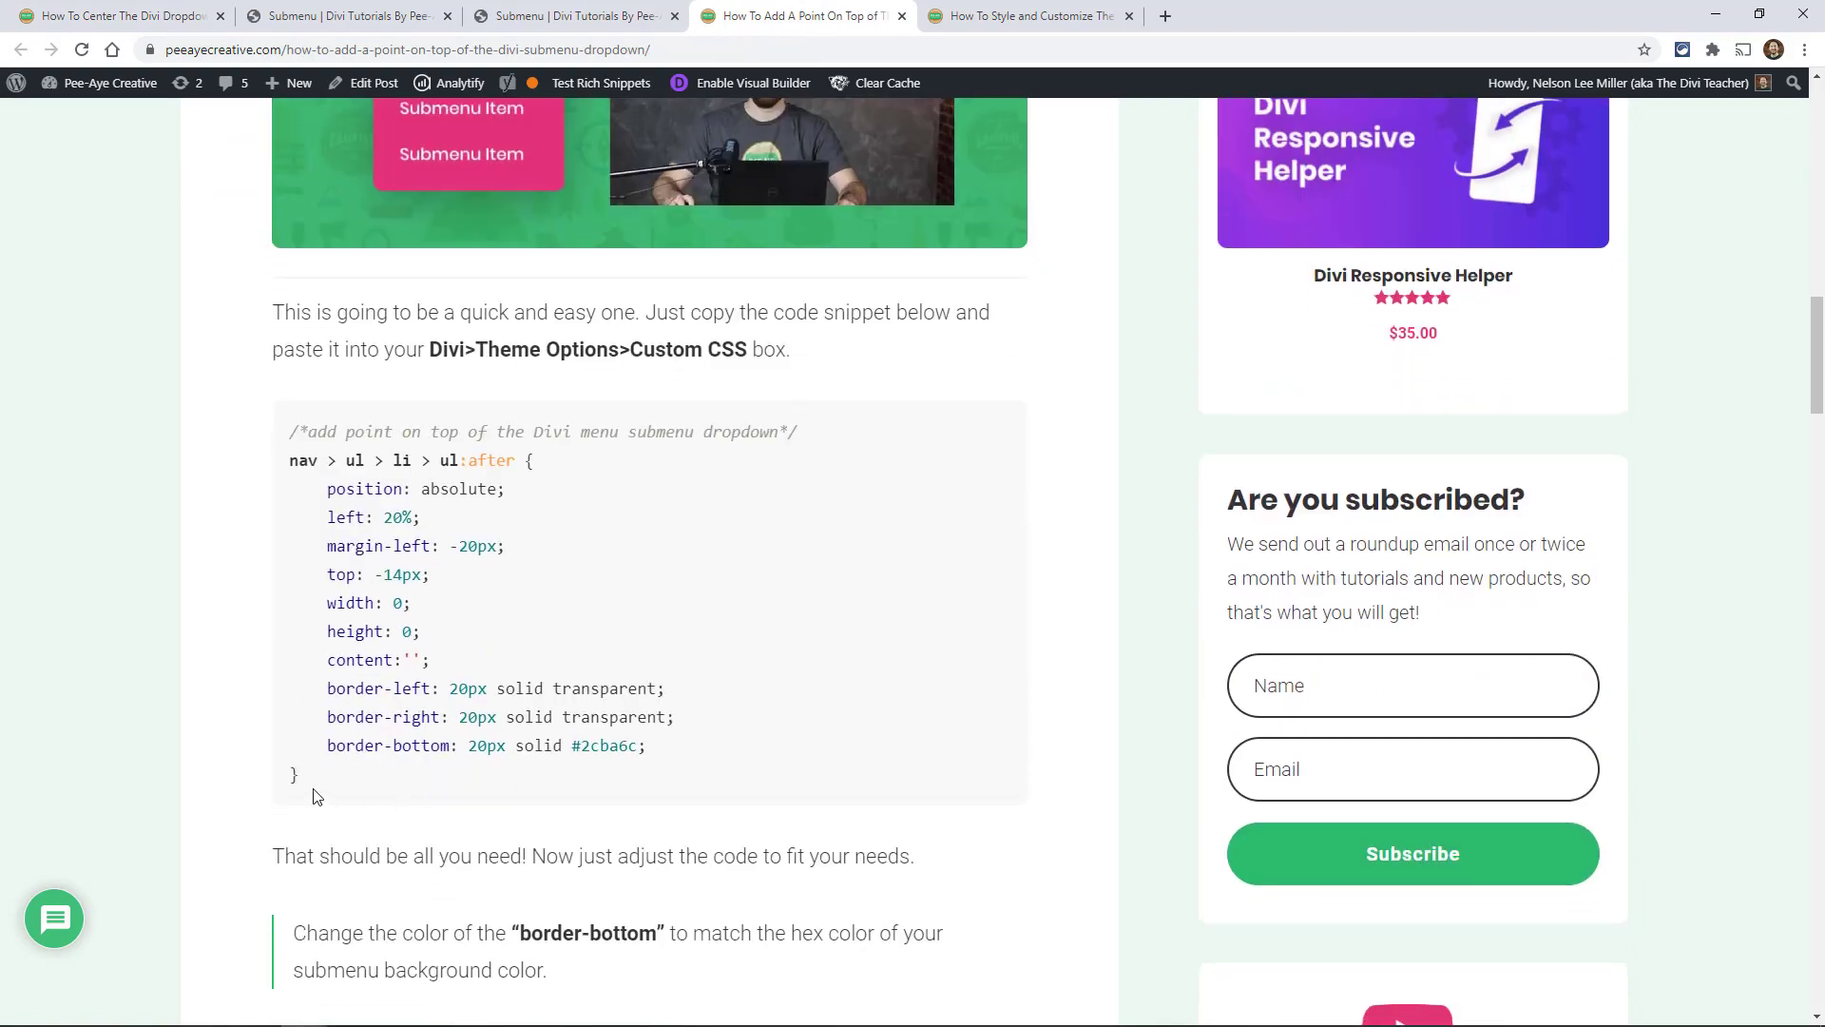
drag(306, 776, 267, 440)
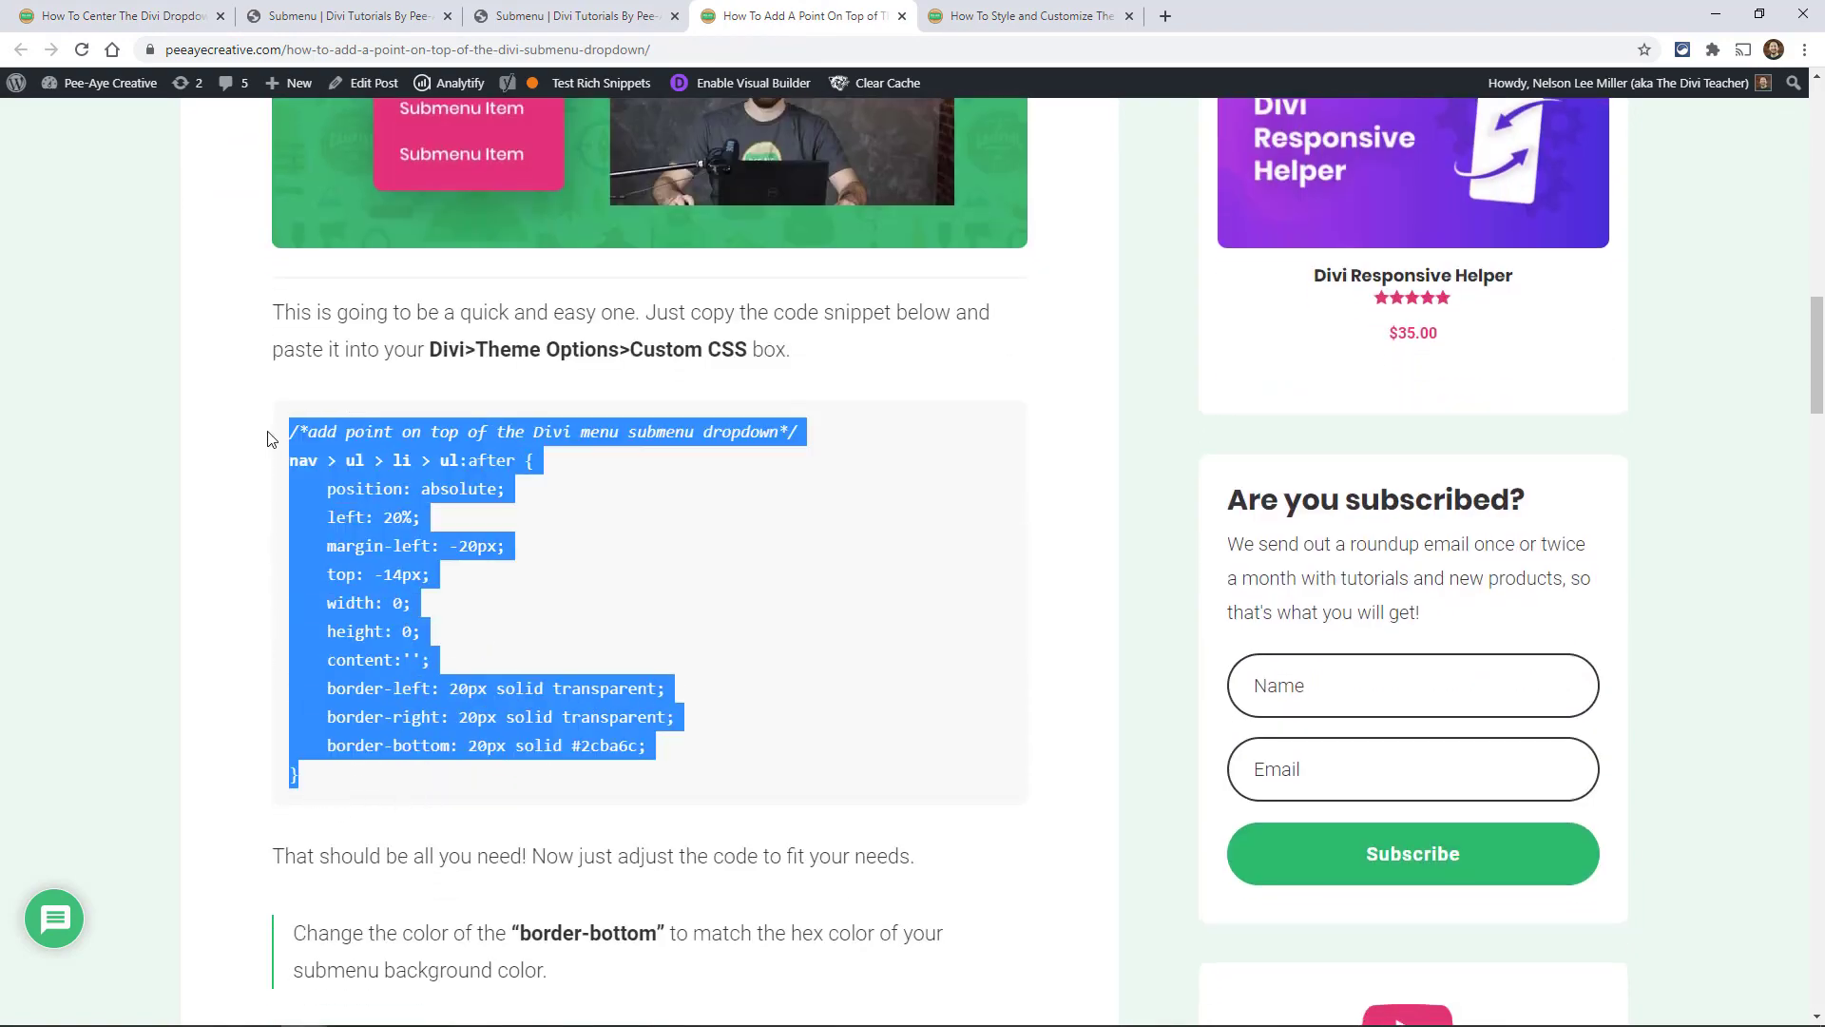
Step: Open Page Settings' Advanced options in the builder and move the panel to the right
click(304, 19)
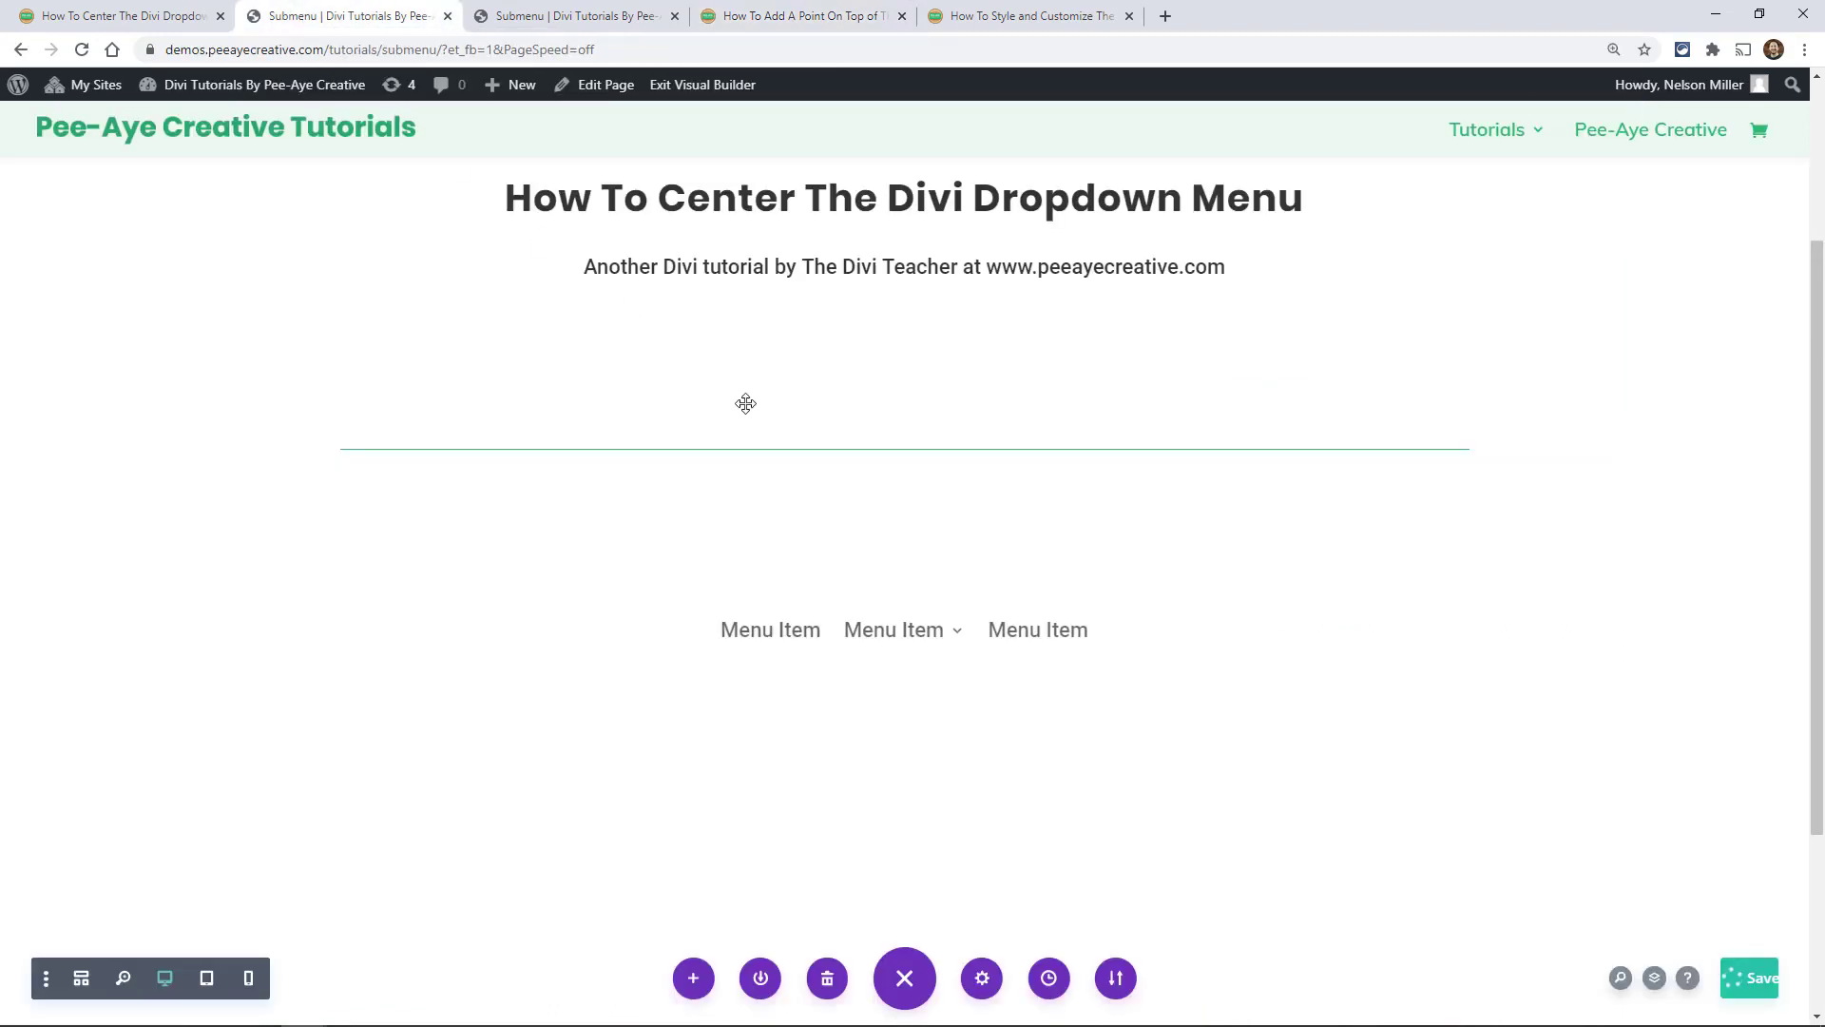
click(982, 977)
click(544, 261)
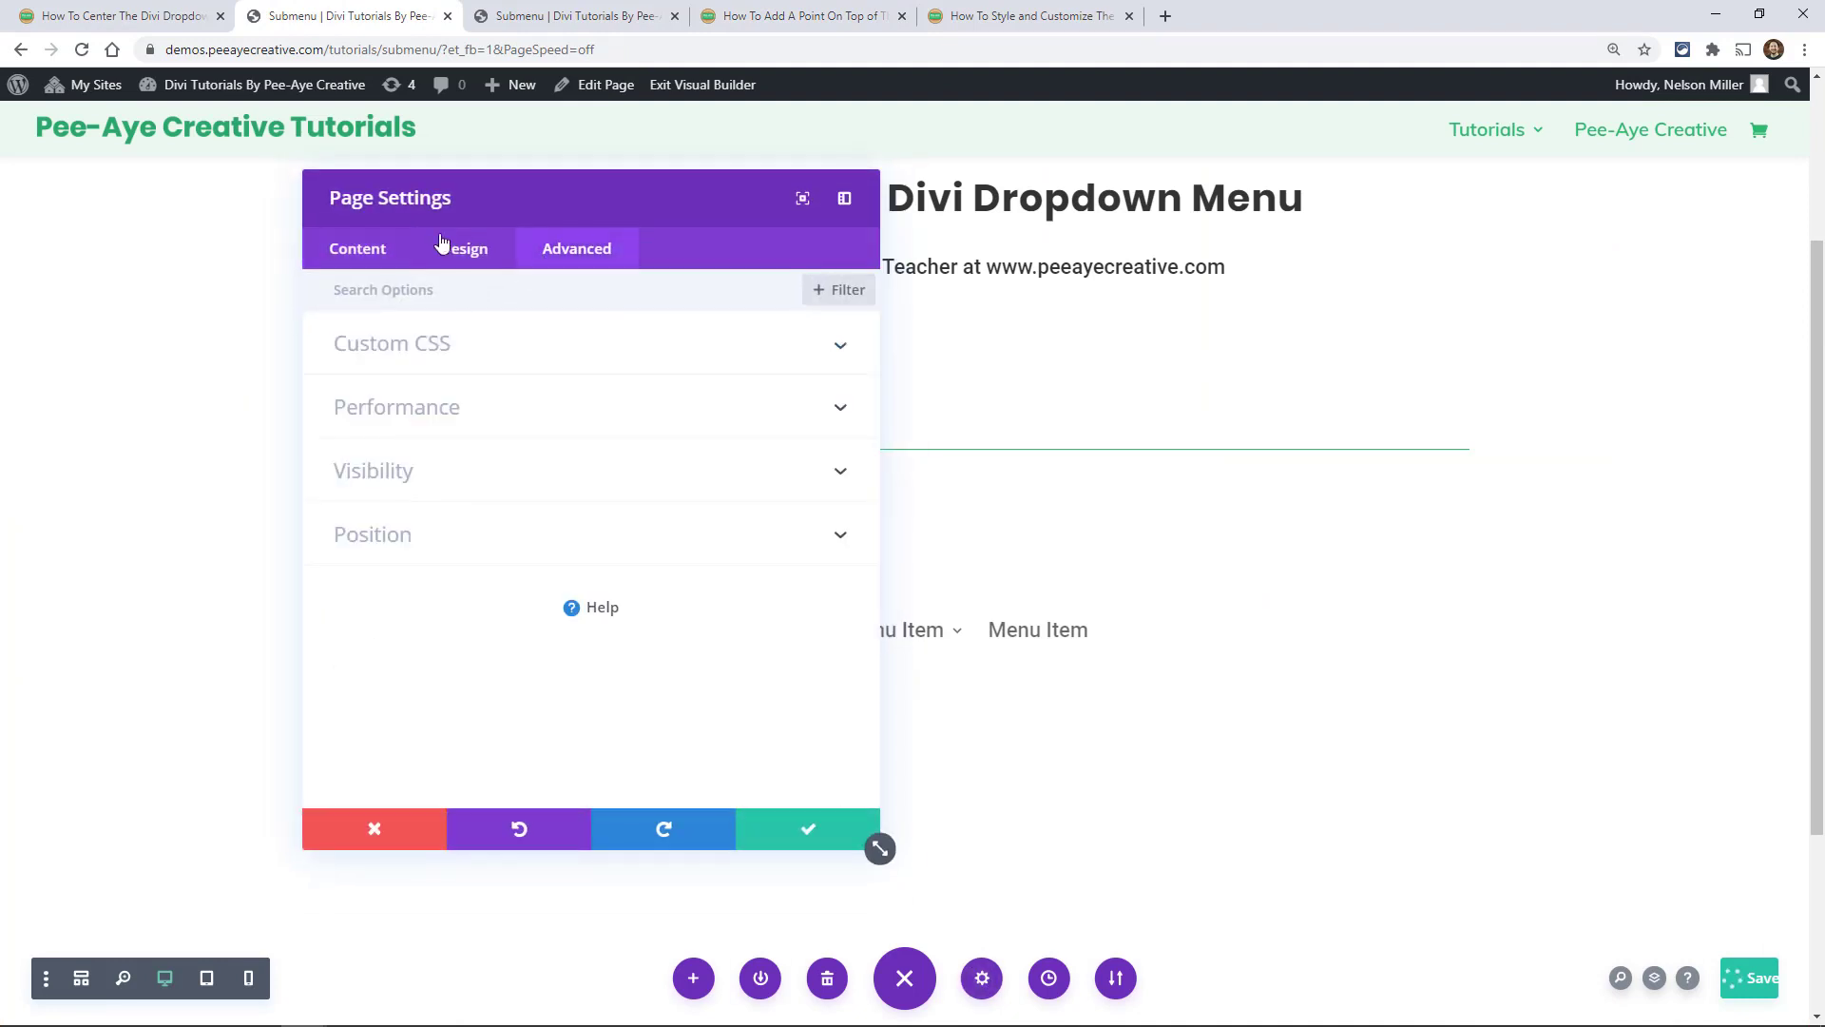
drag(380, 195, 1164, 165)
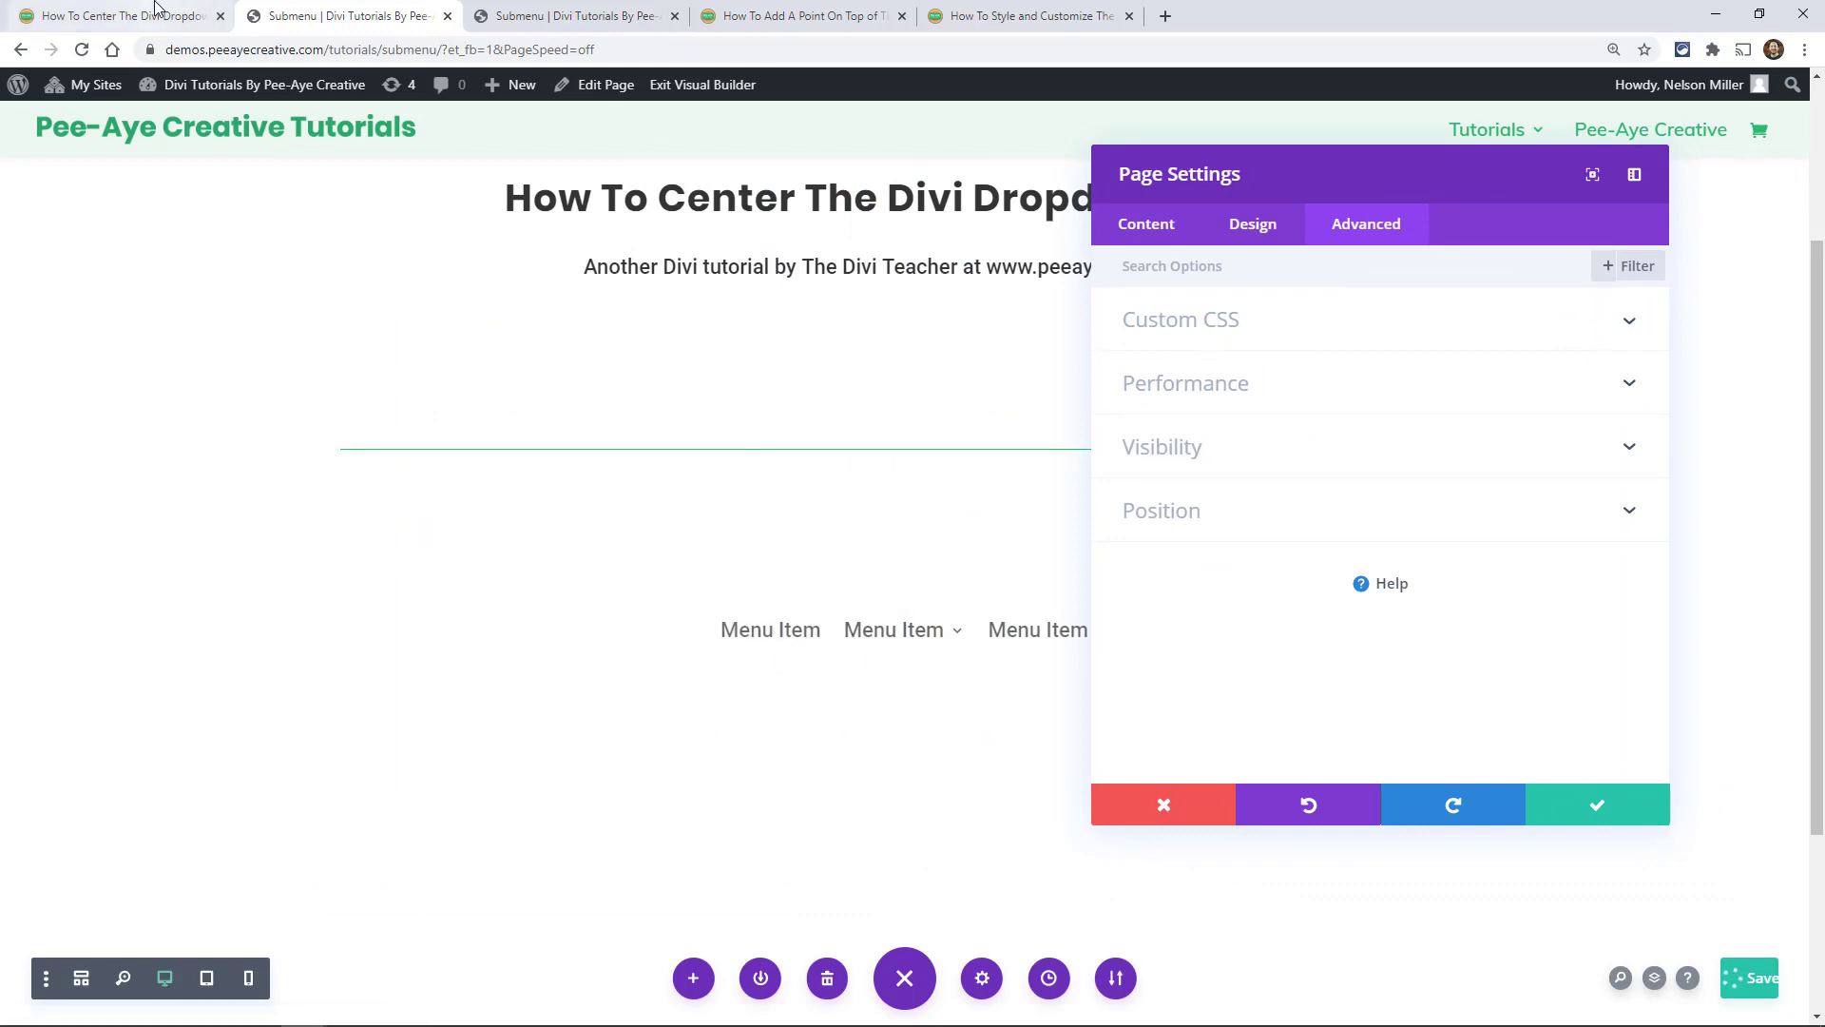
Step: Check the centering tutorial and the live submenu demo before returning to the builder
click(118, 17)
scroll(439, 585, up, 10)
scroll(440, 570, up, 5)
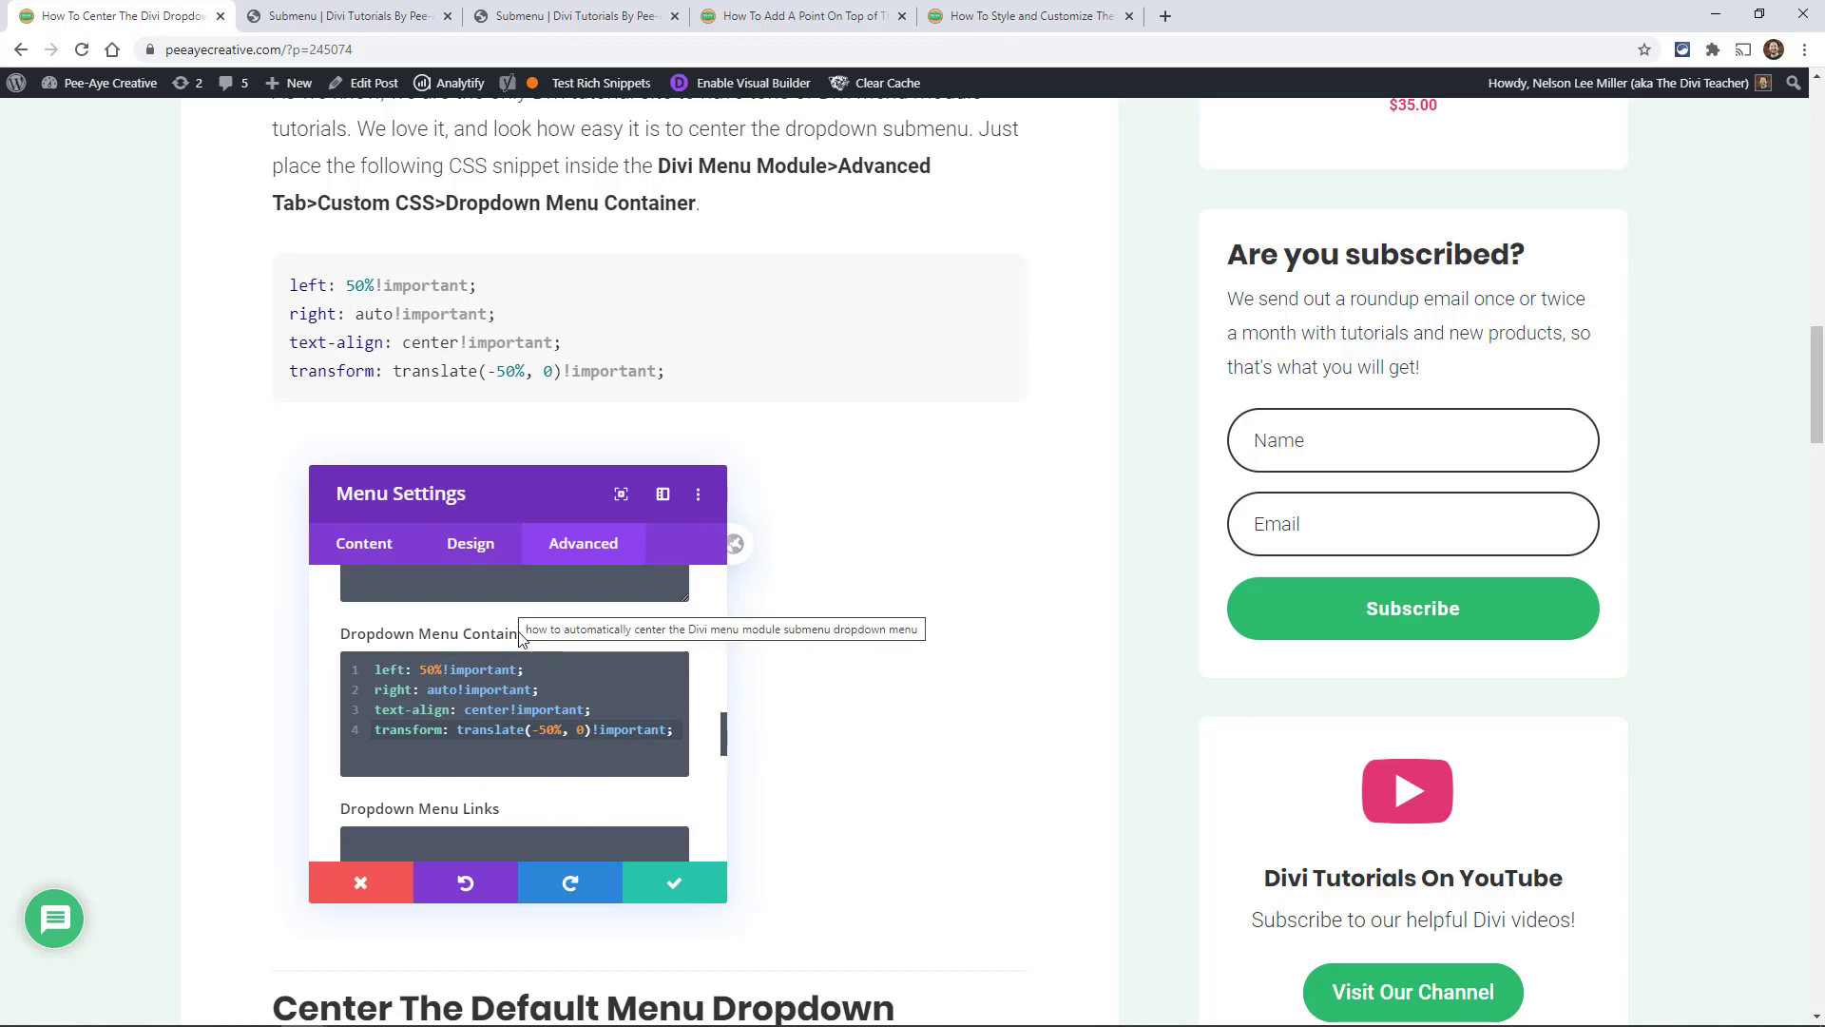
scroll(517, 637, down, 10)
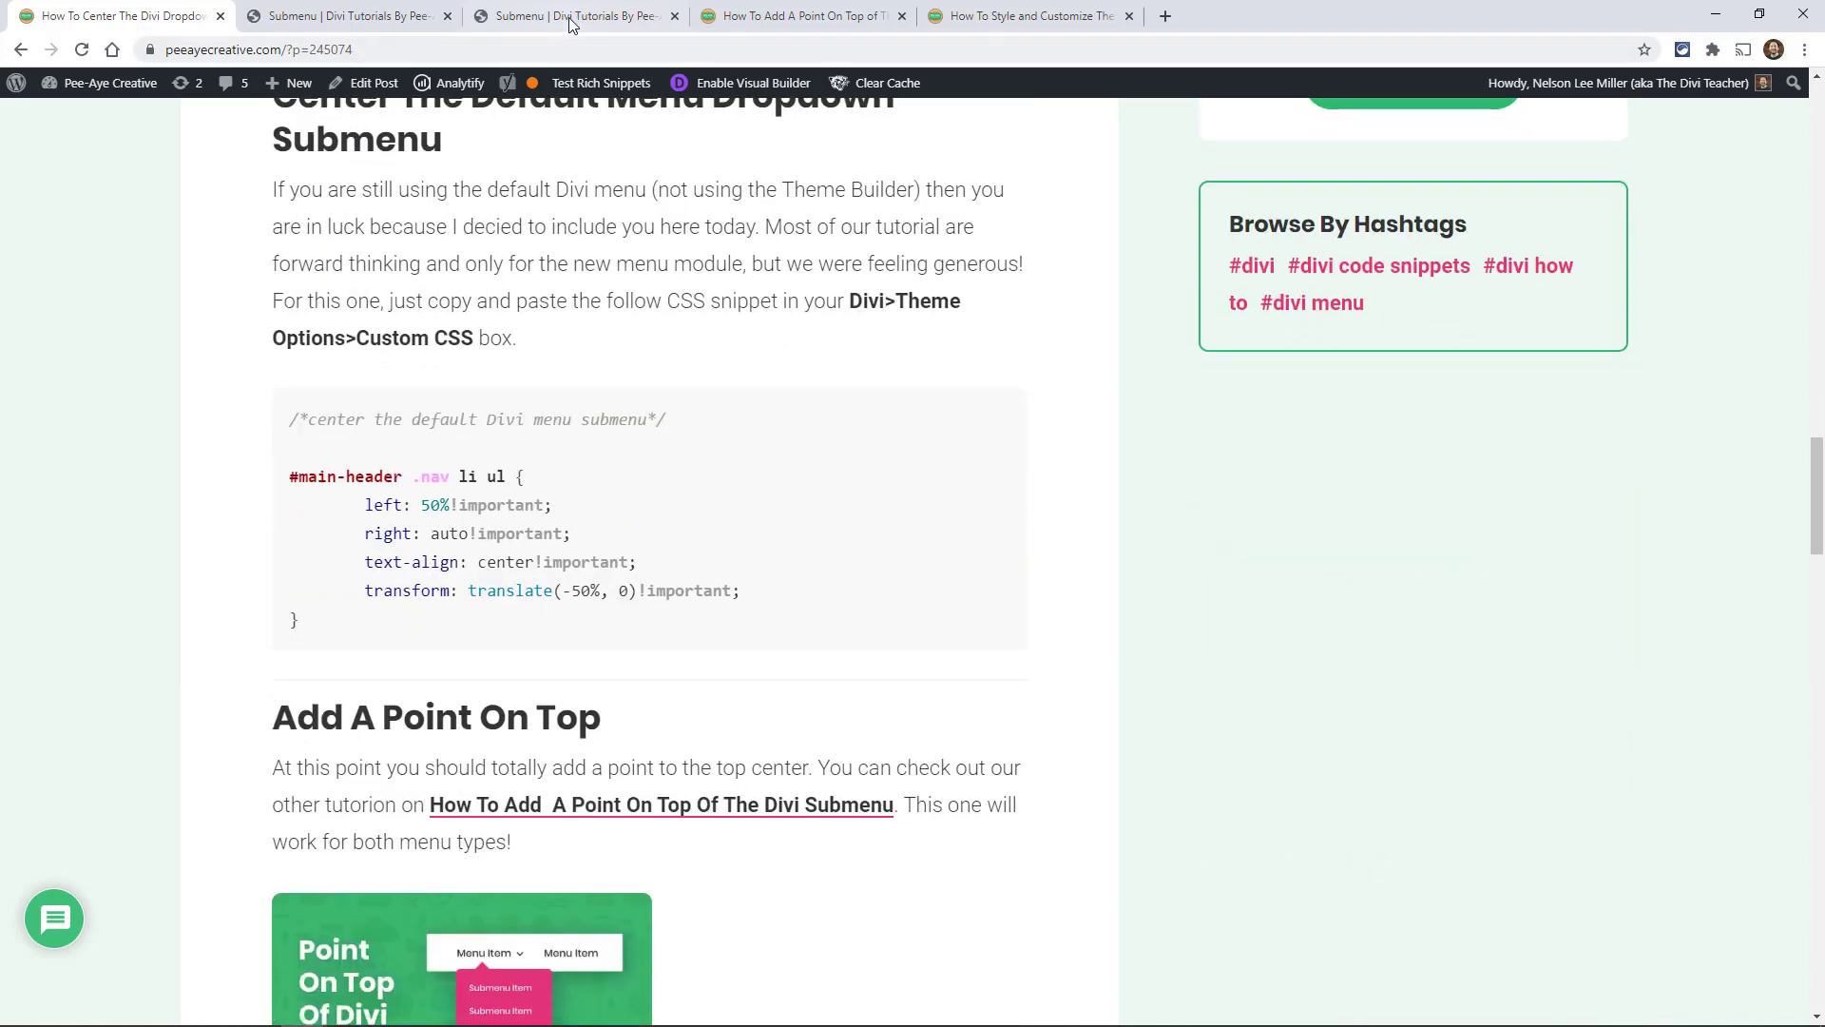
click(573, 22)
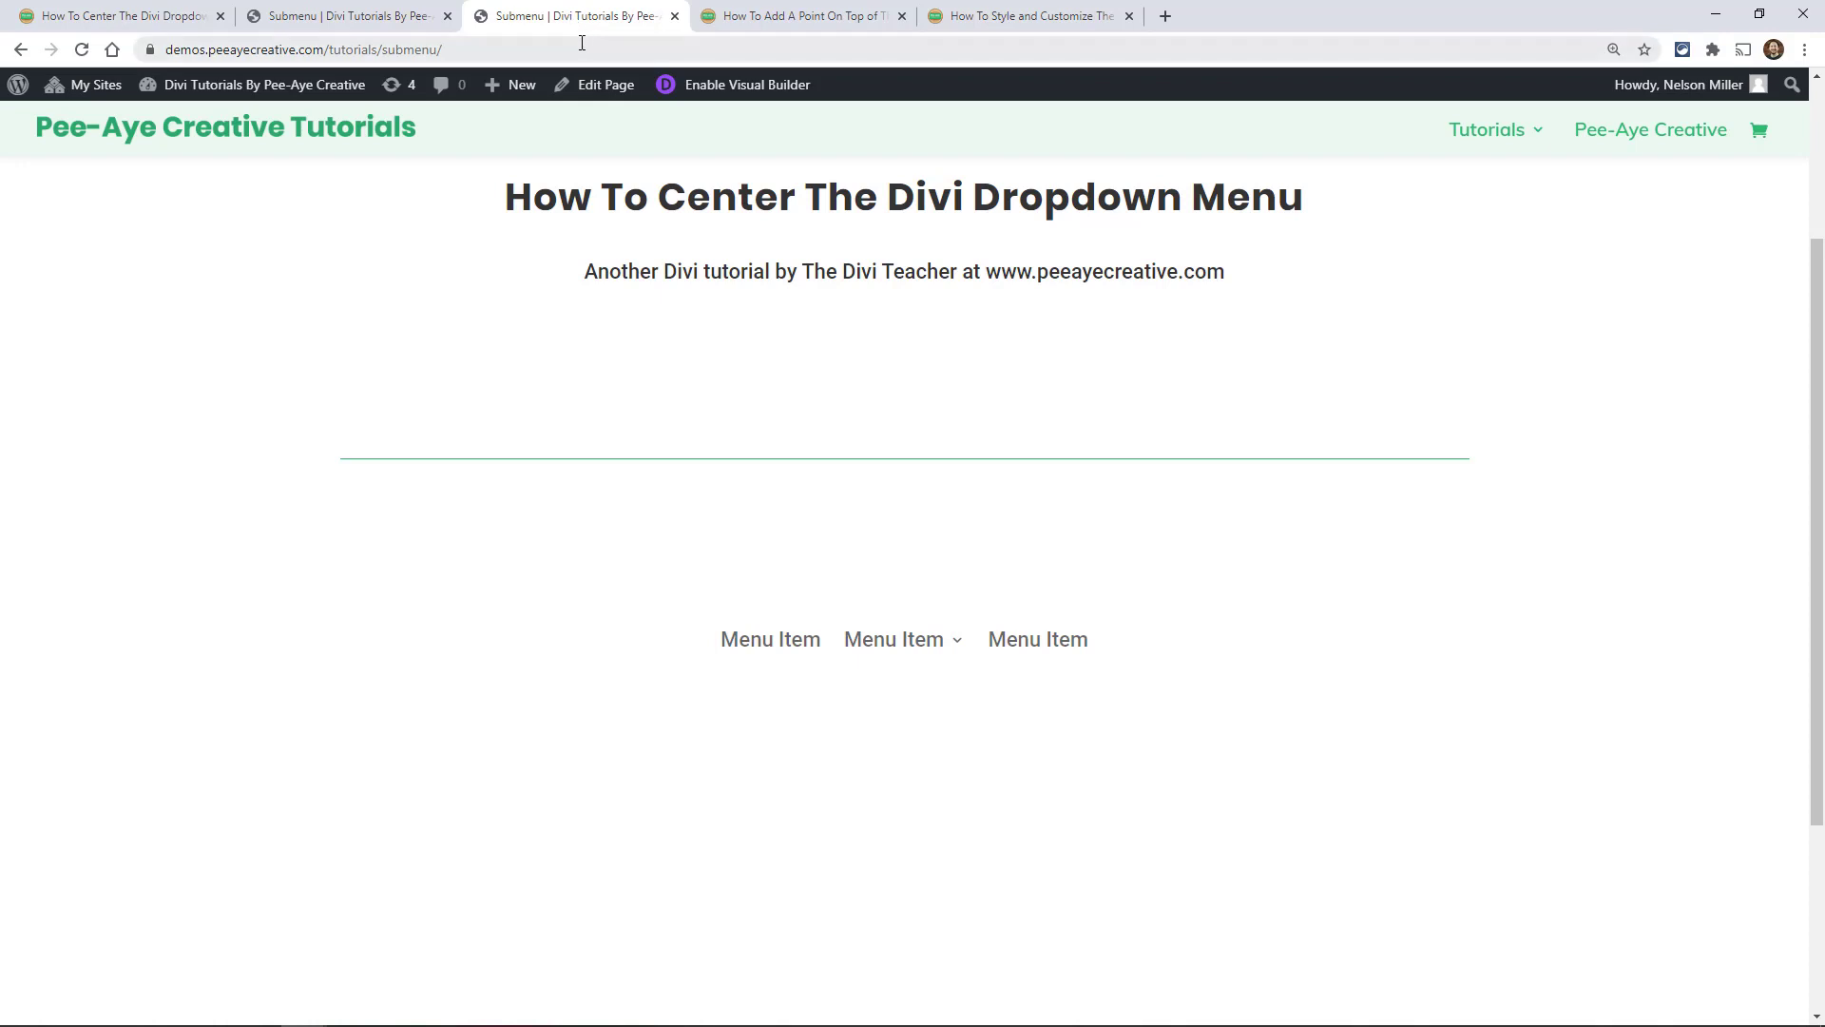
click(367, 17)
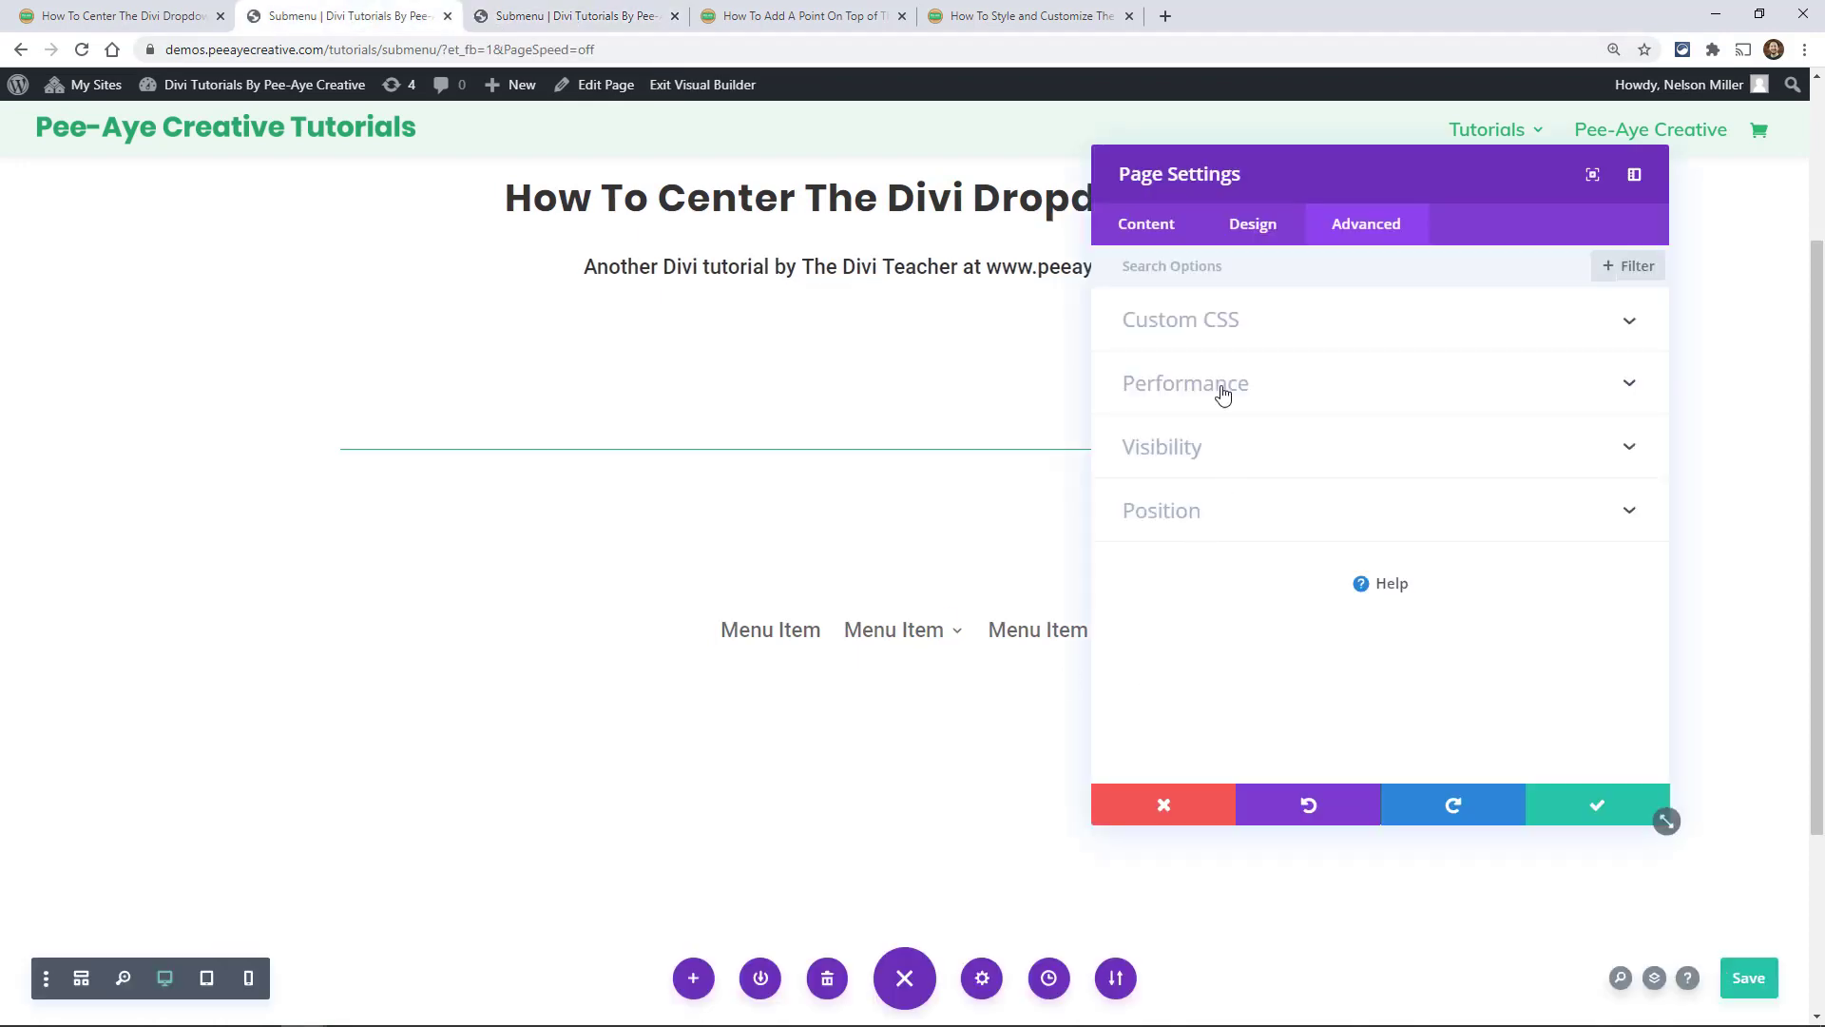
Step: Paste the ul:after pointer arrow CSS below the centering rule in Custom CSS
click(1164, 323)
click(1200, 542)
key(Return)
key(Return)
key(Return)
key(ctrl+v)
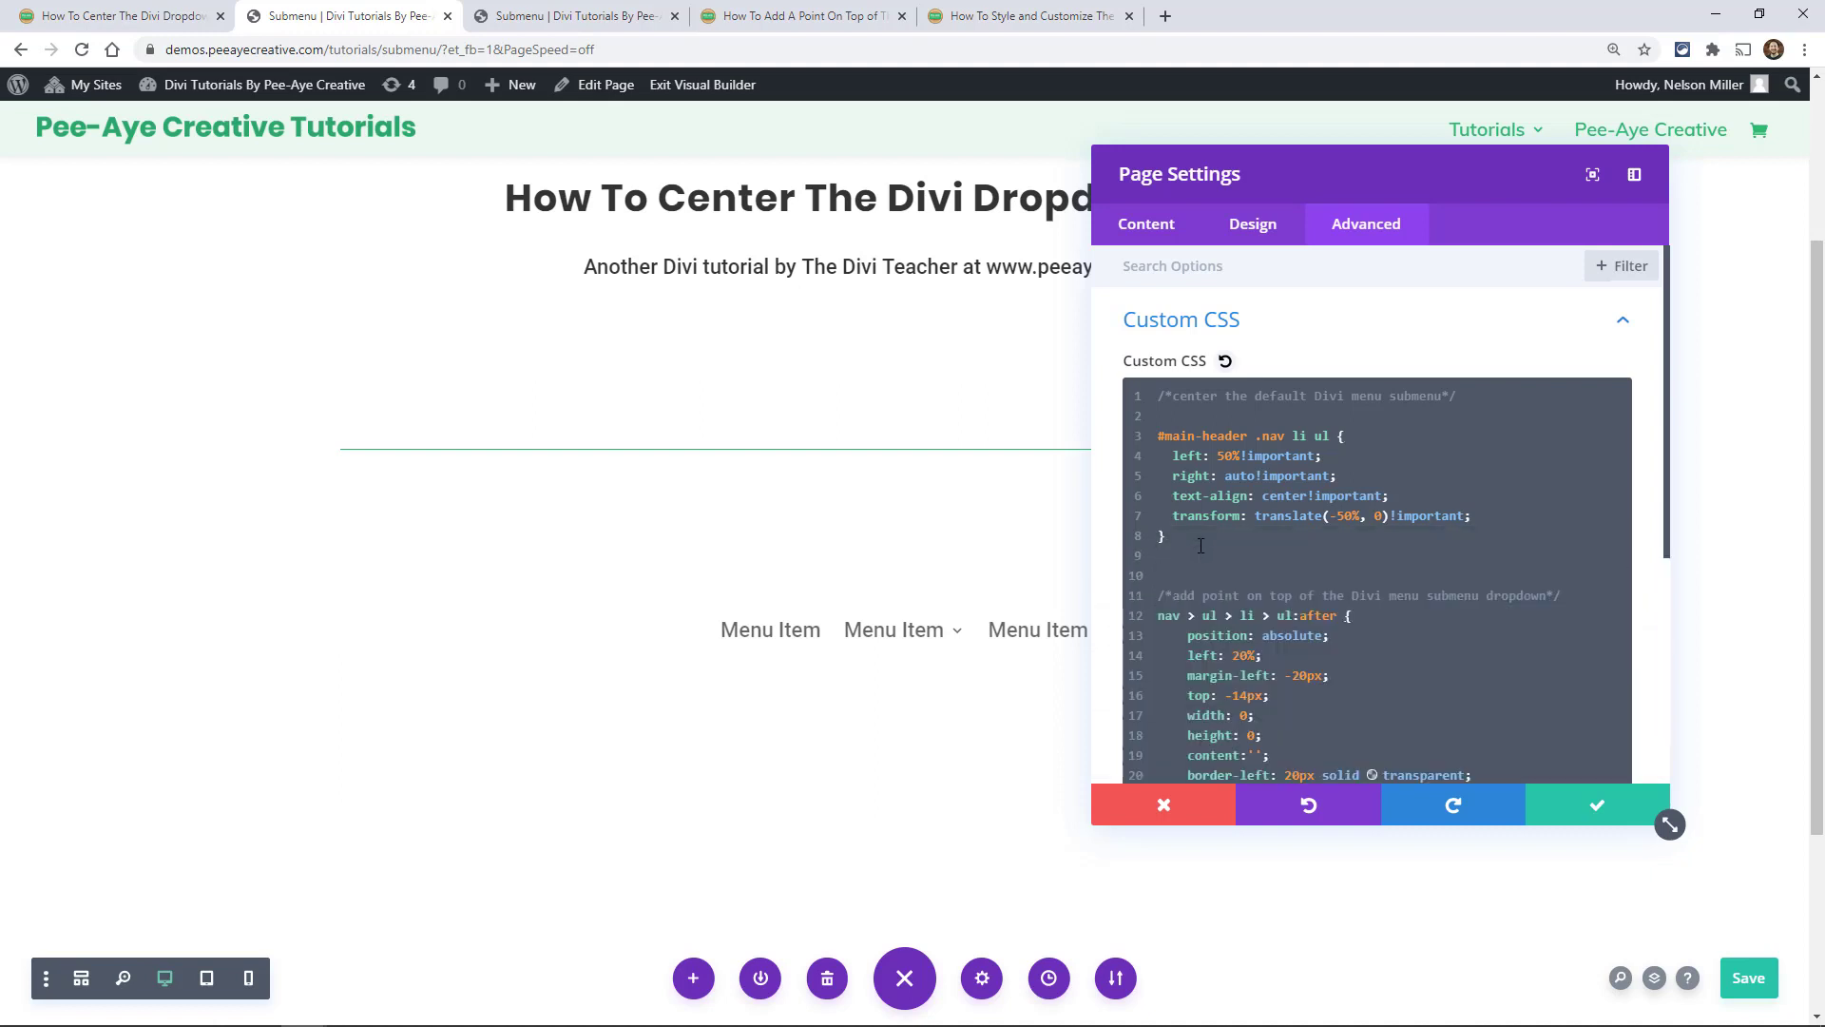
mouse_move(876, 635)
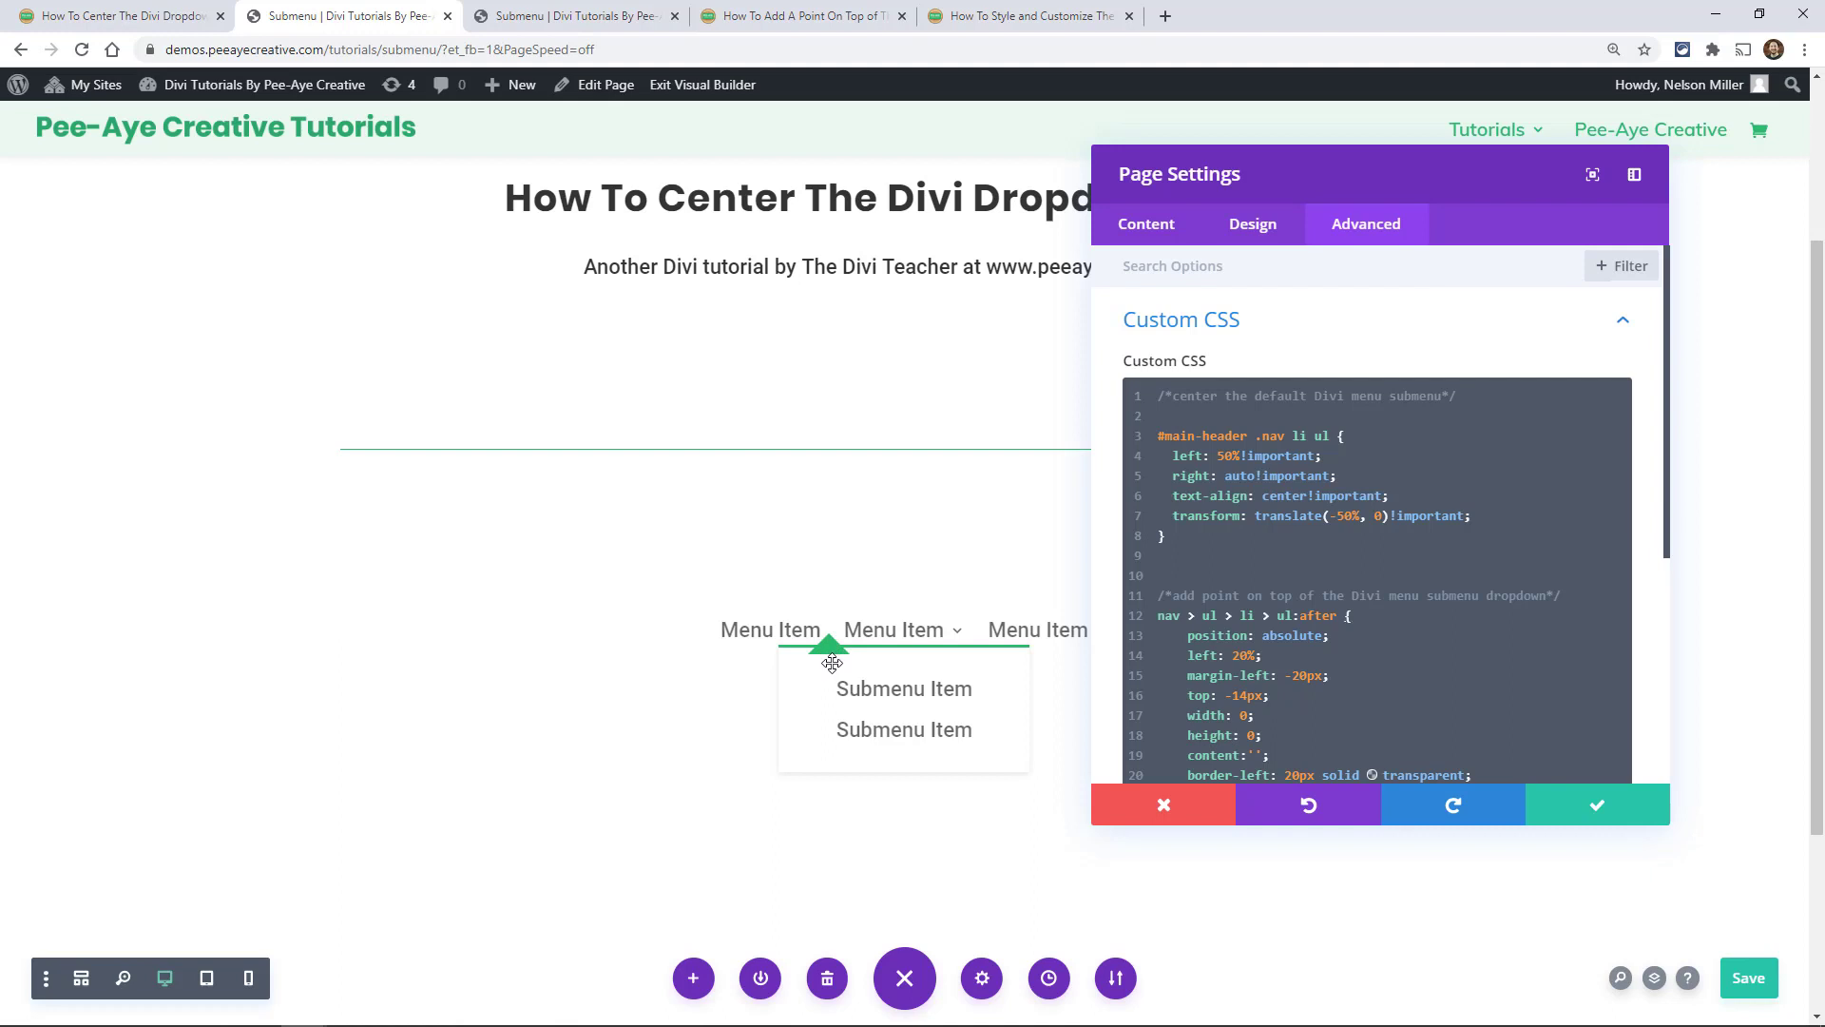
Step: Close Page Settings and set the menu's Dropdown Menu background to green #2cba6c
click(1599, 808)
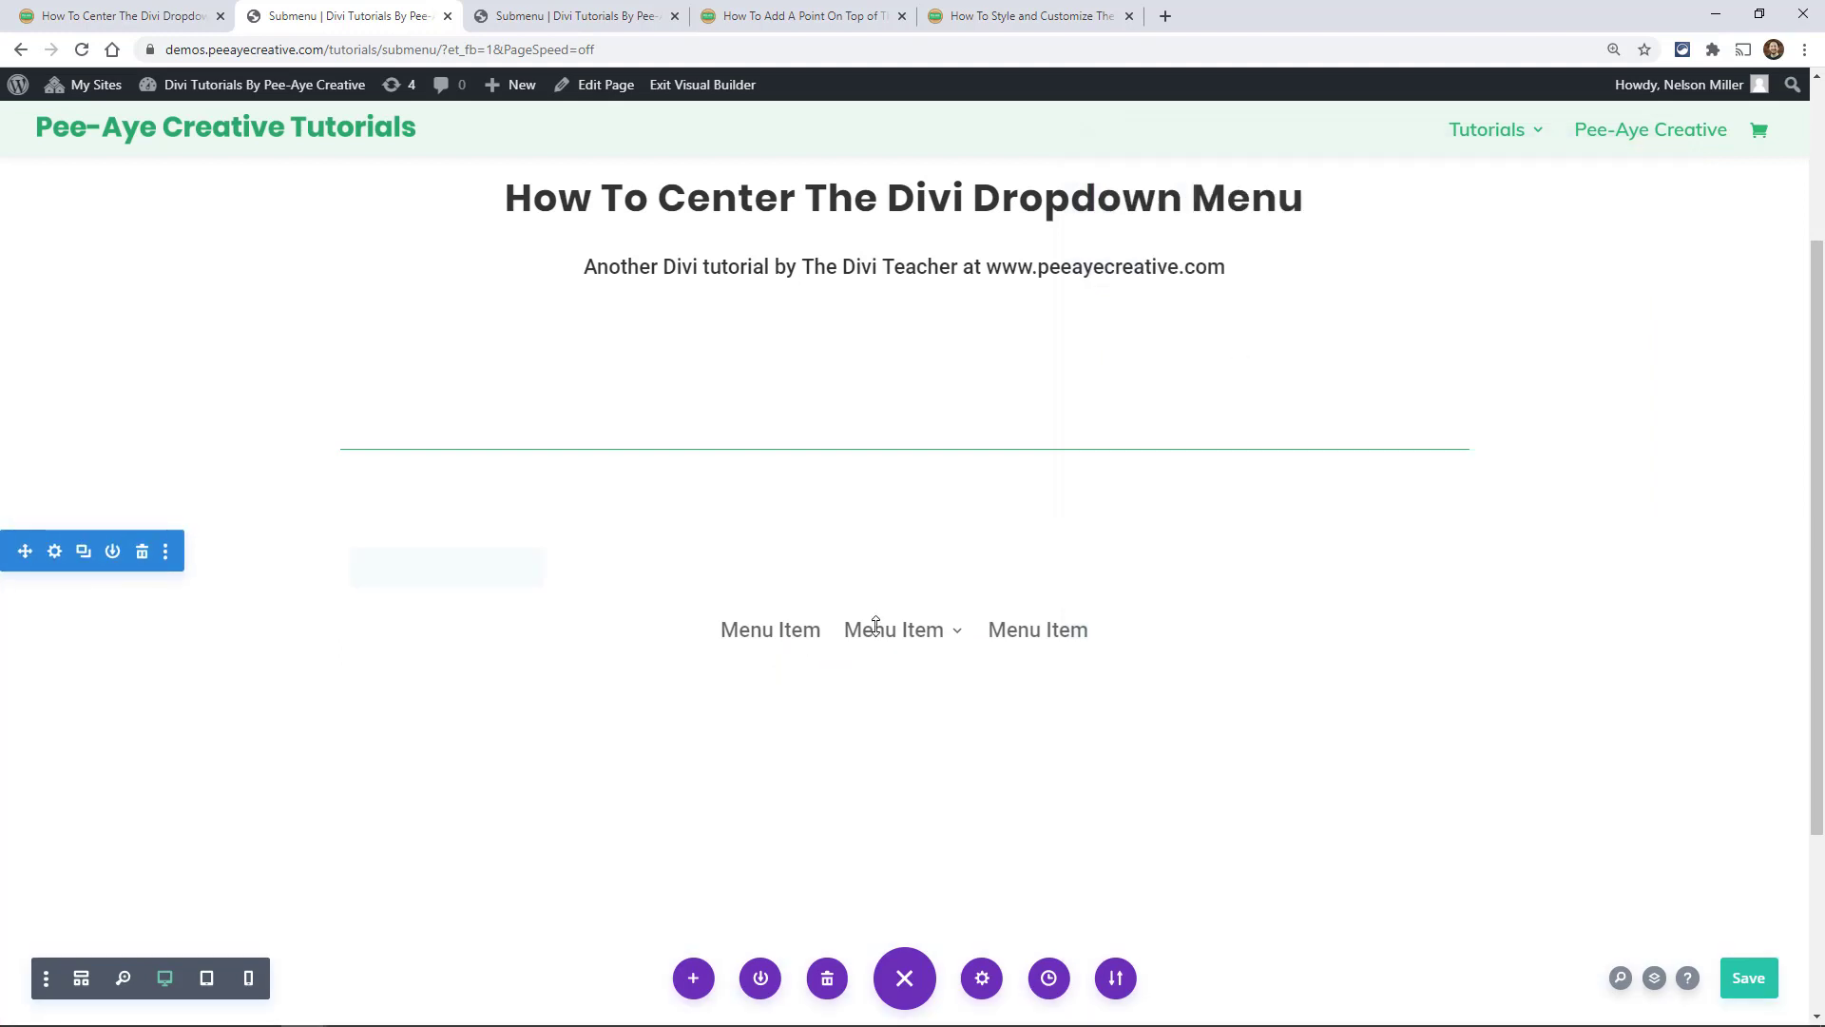
click(868, 623)
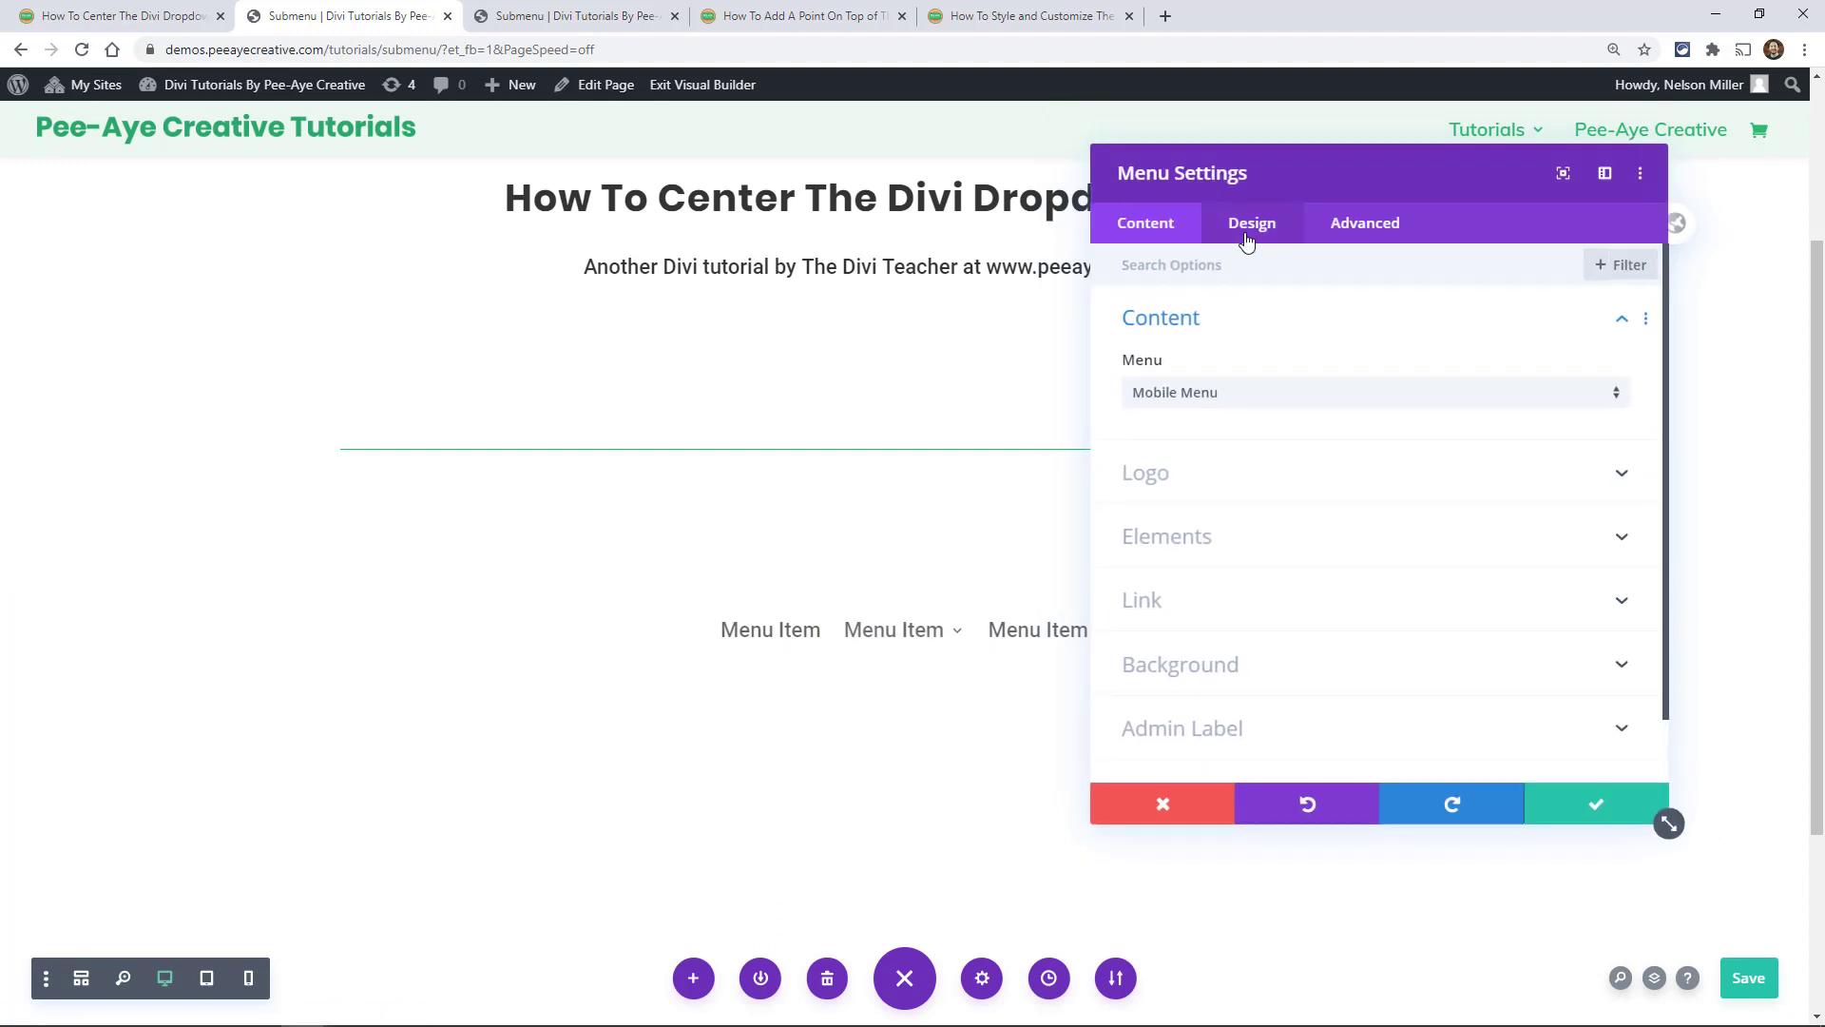
click(1250, 225)
click(1191, 450)
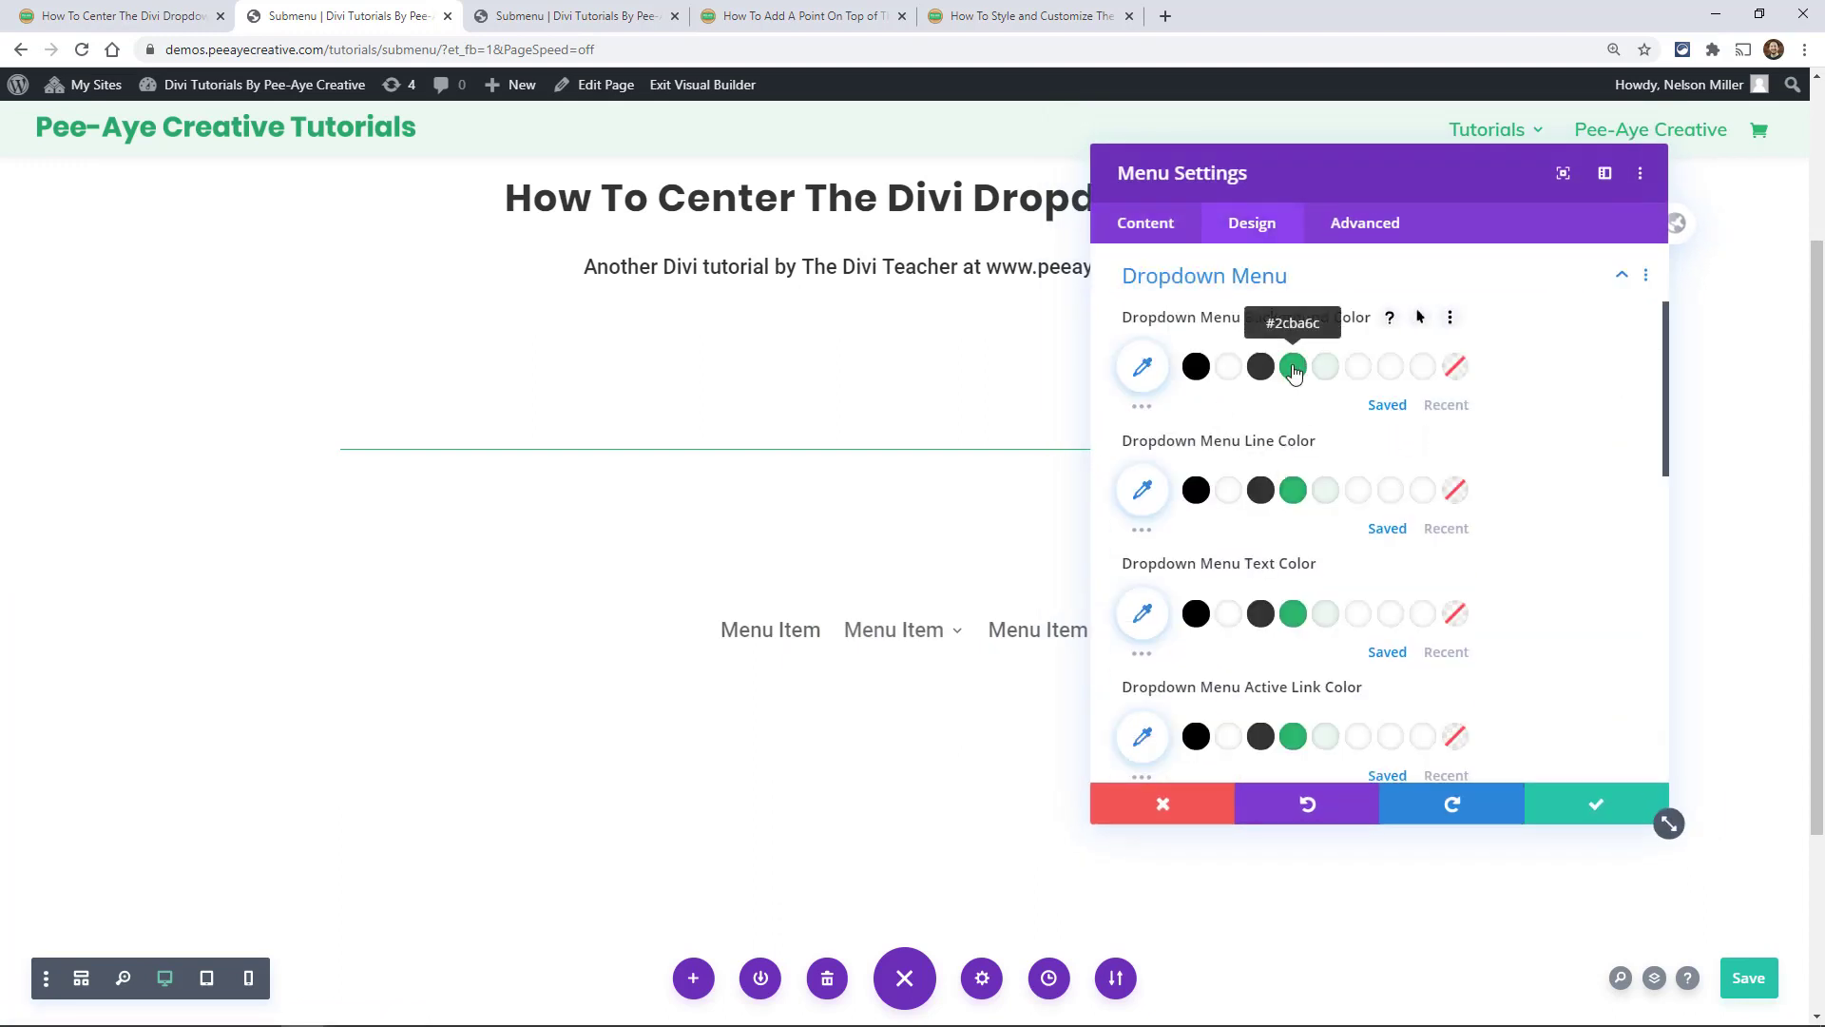
click(1293, 371)
mouse_move(891, 635)
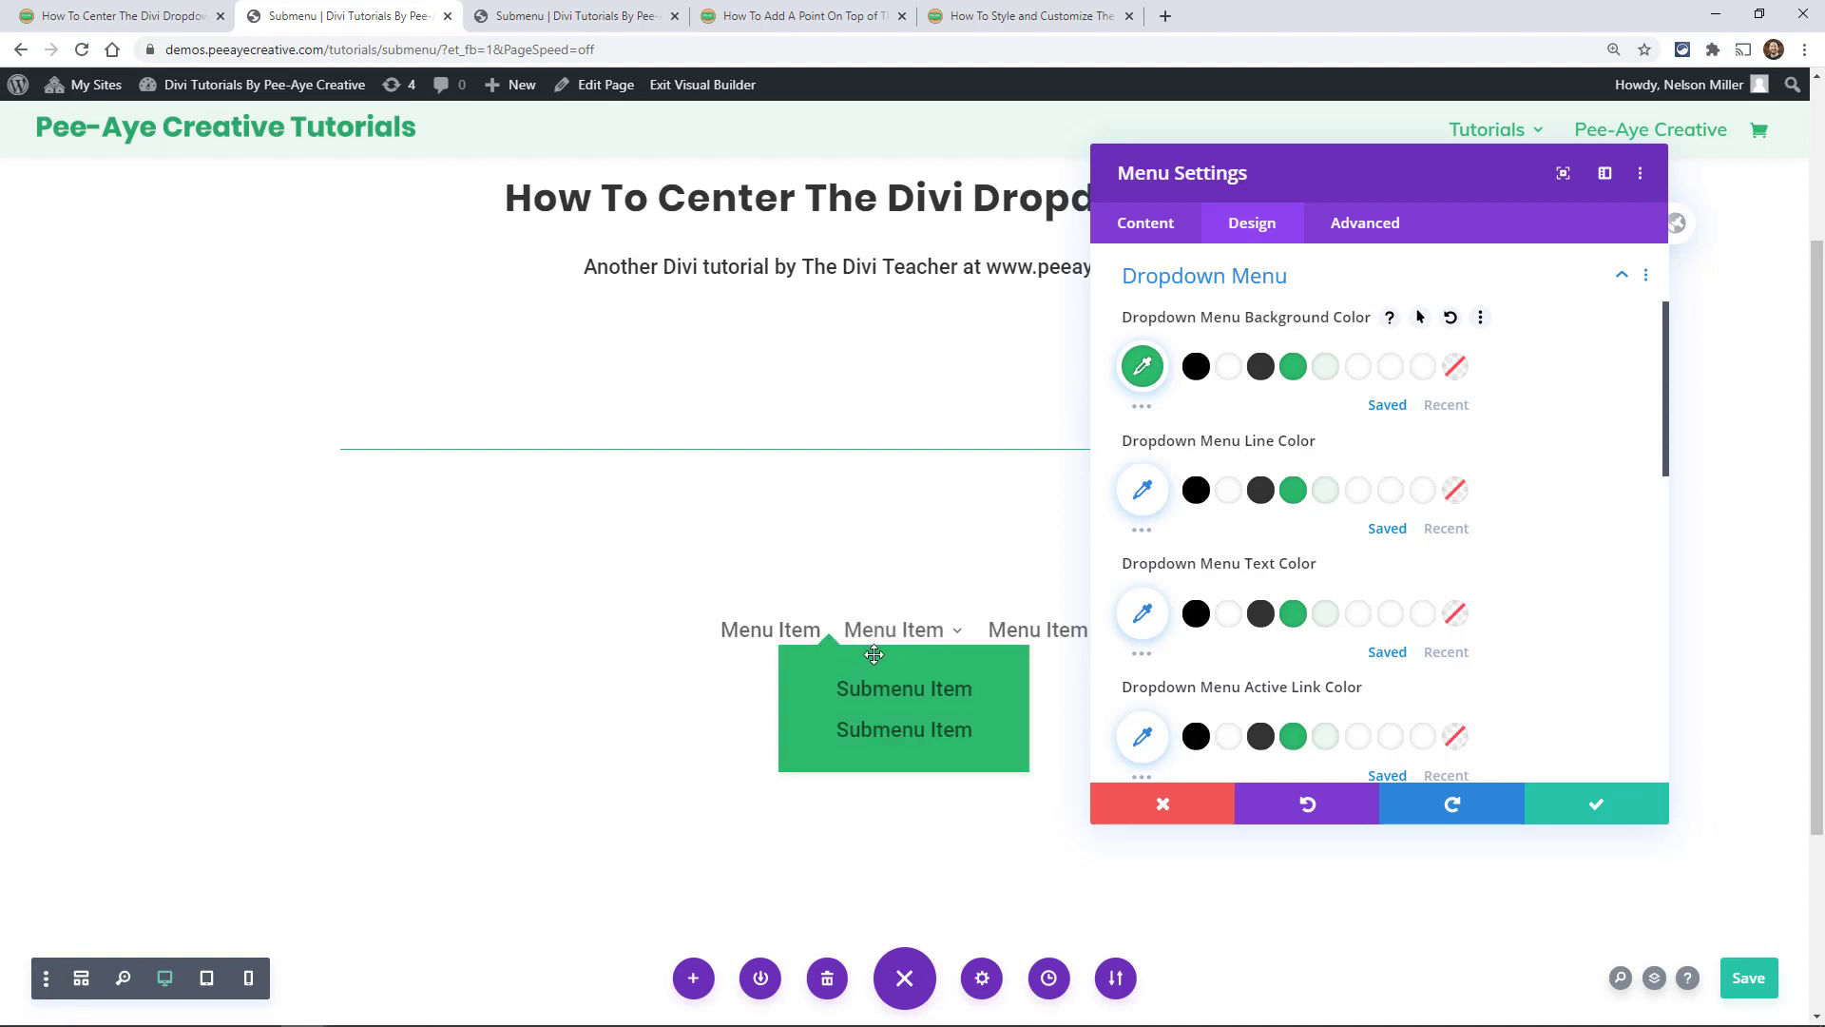
Step: Save the menu settings and bring Page Settings' Advanced options back up
click(1580, 810)
click(982, 984)
click(1350, 223)
Step: Change the pointer rule's left value from 20% to 50% in Custom CSS and confirm
click(1167, 349)
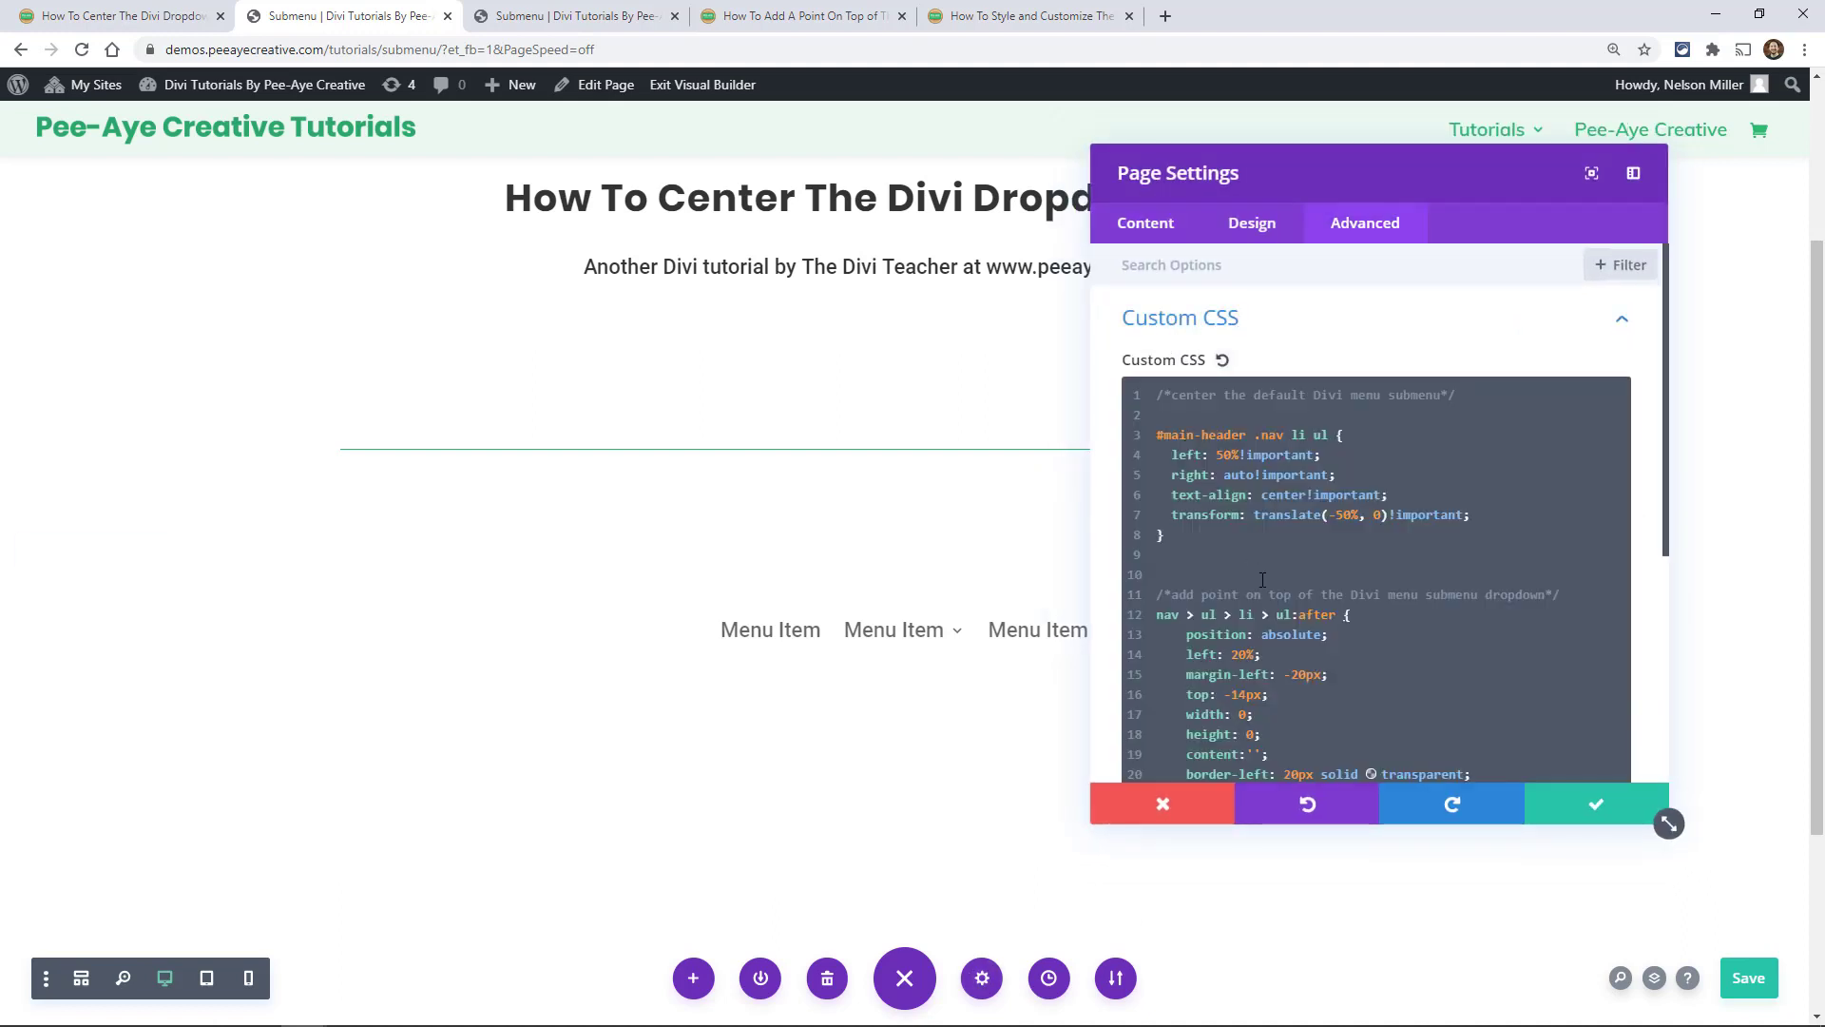
scroll(1226, 550, down, 2)
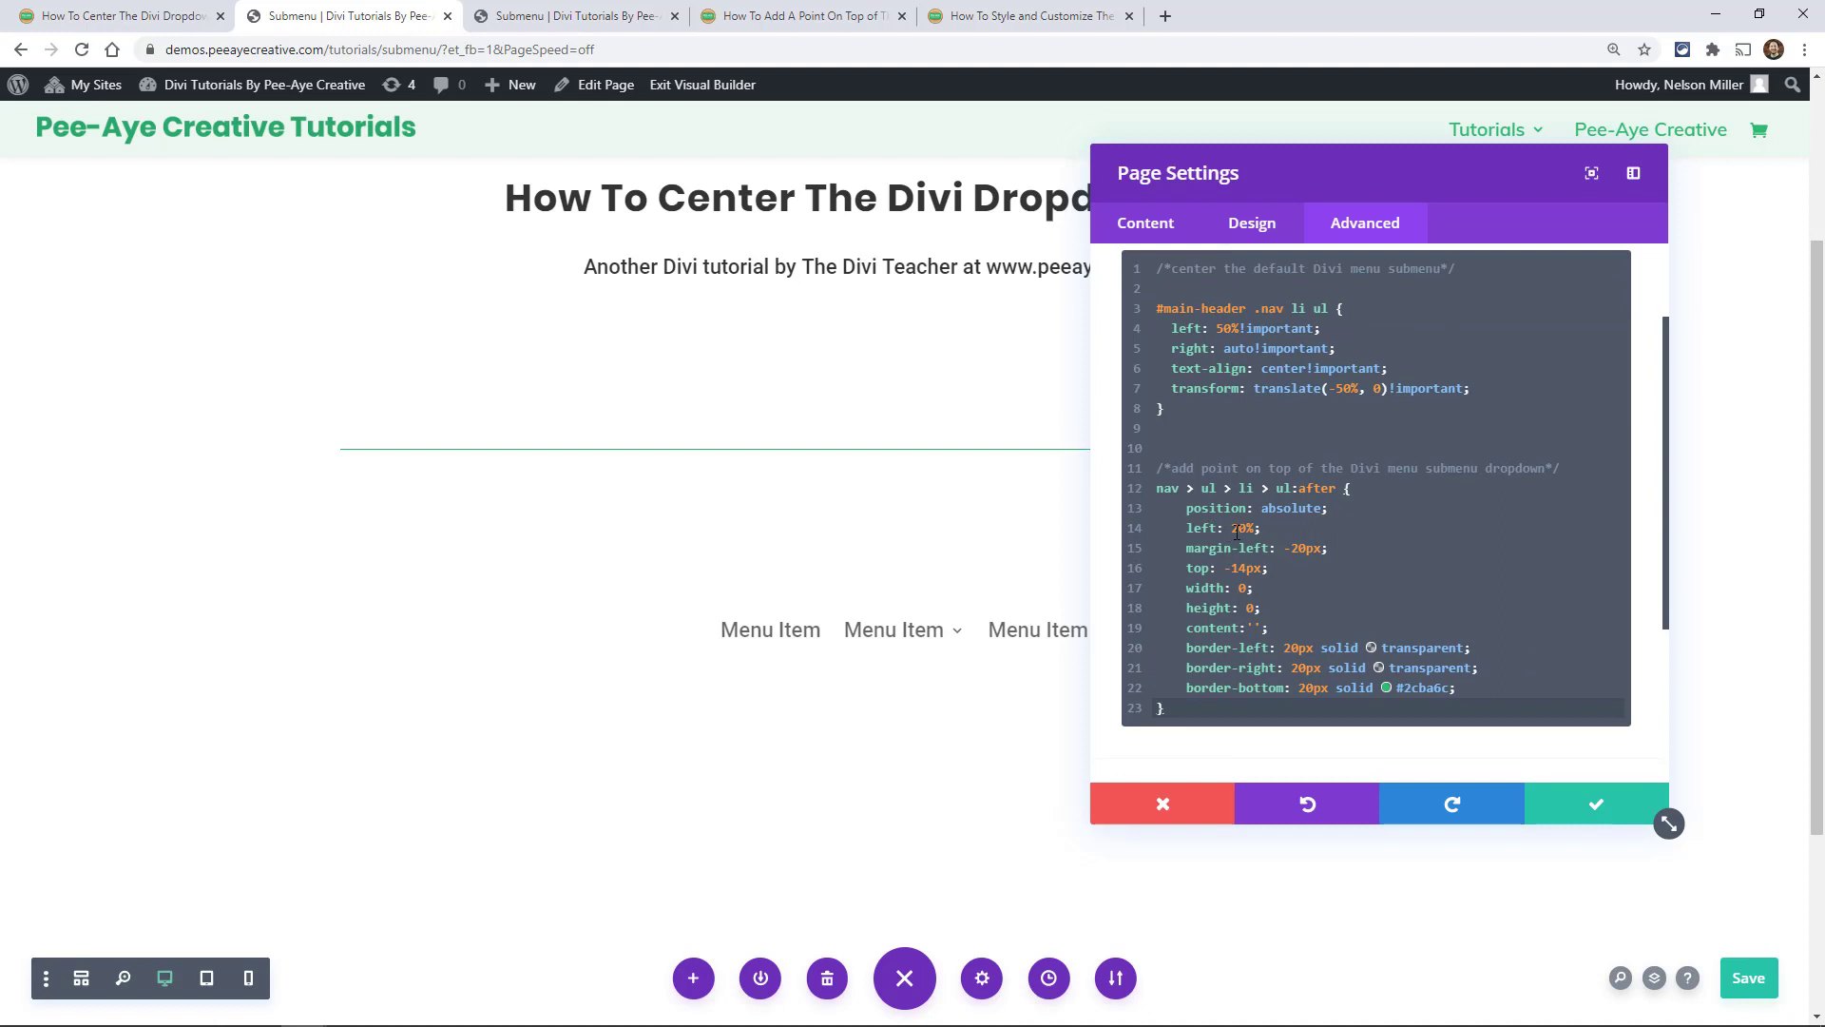
click(1238, 529)
key(BackSpace)
text(5)
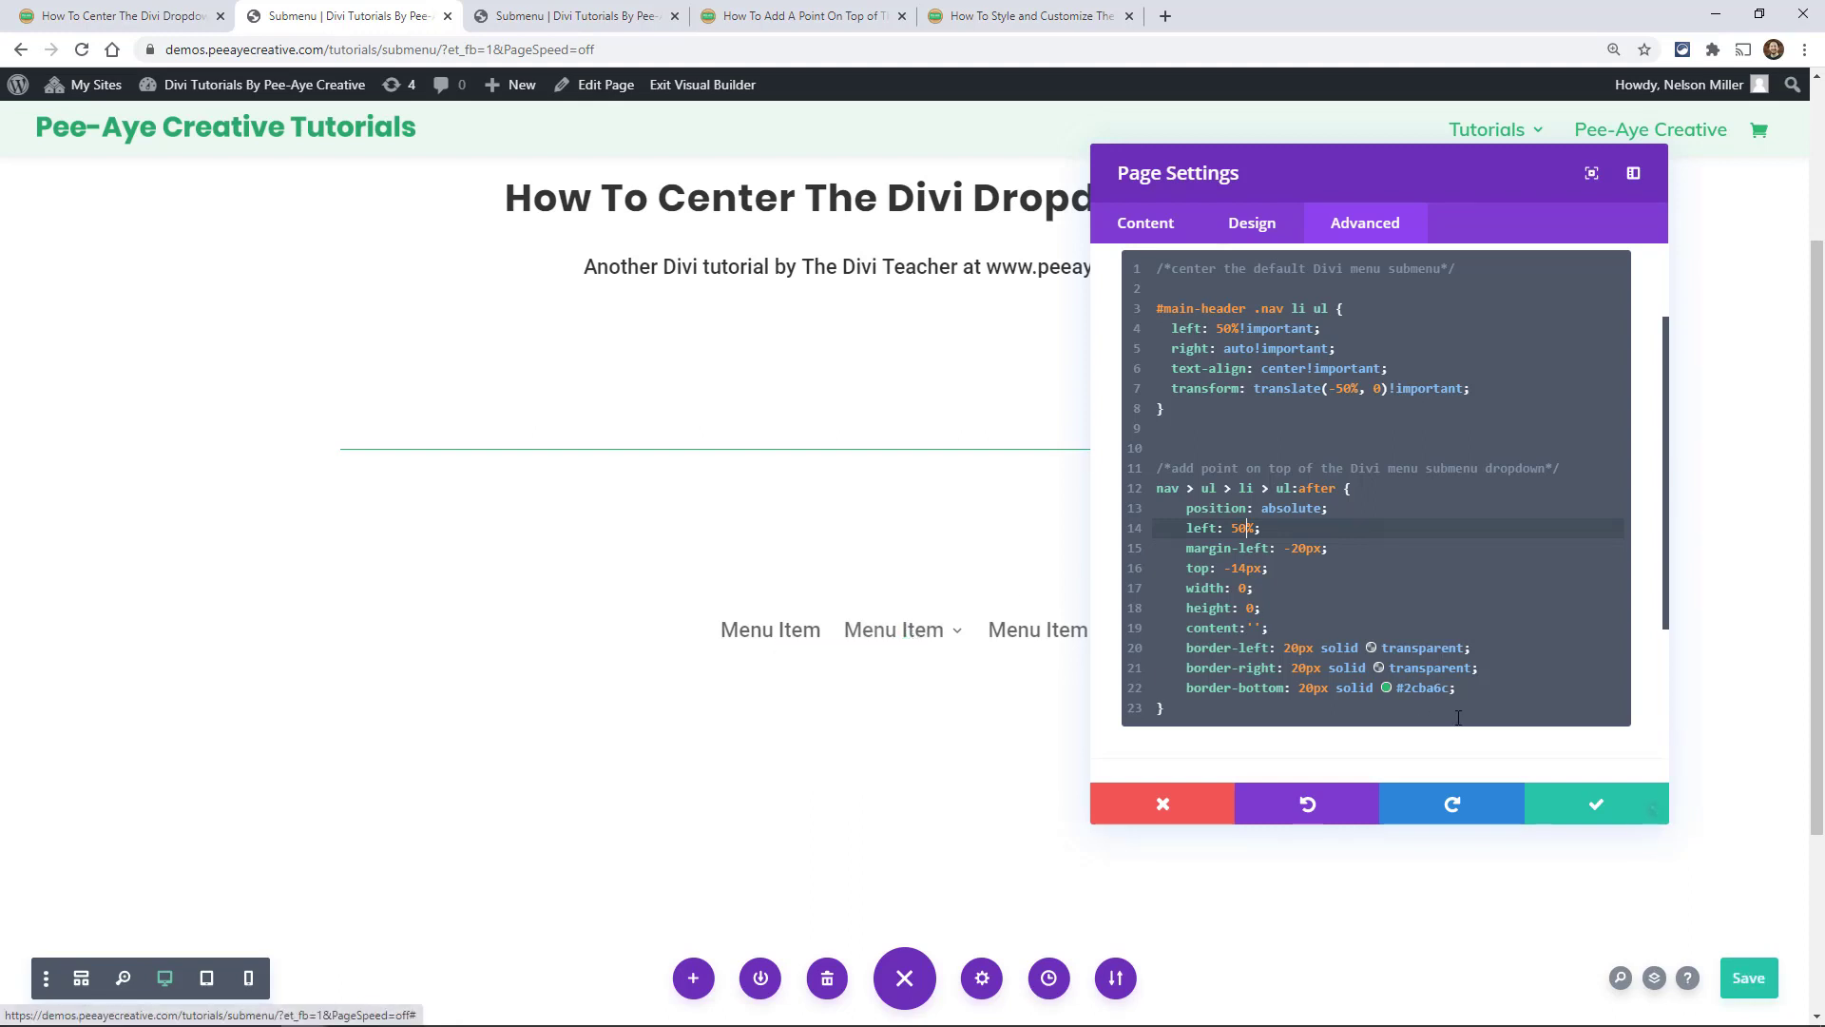
click(1570, 808)
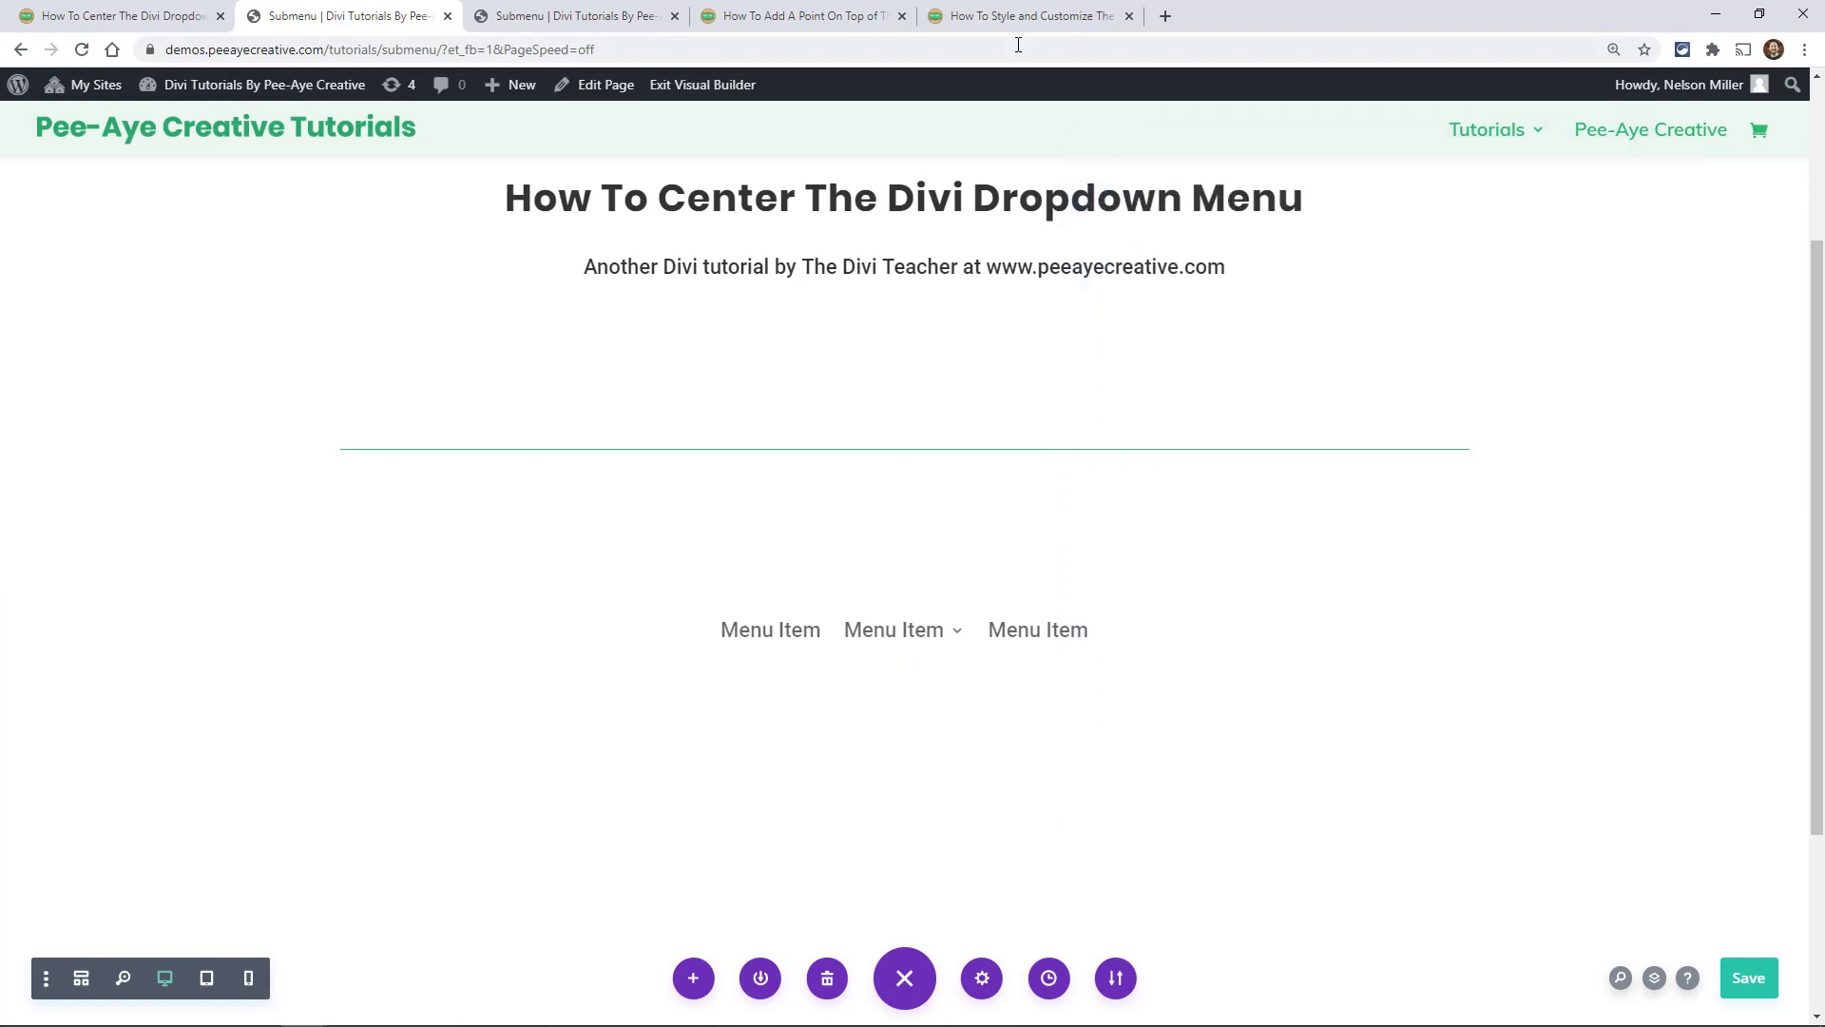
Step: Switch to the 'How To Style and Customize The Divi Menu Module Dropdown Submenu' article and review its CSS snippets
click(1006, 17)
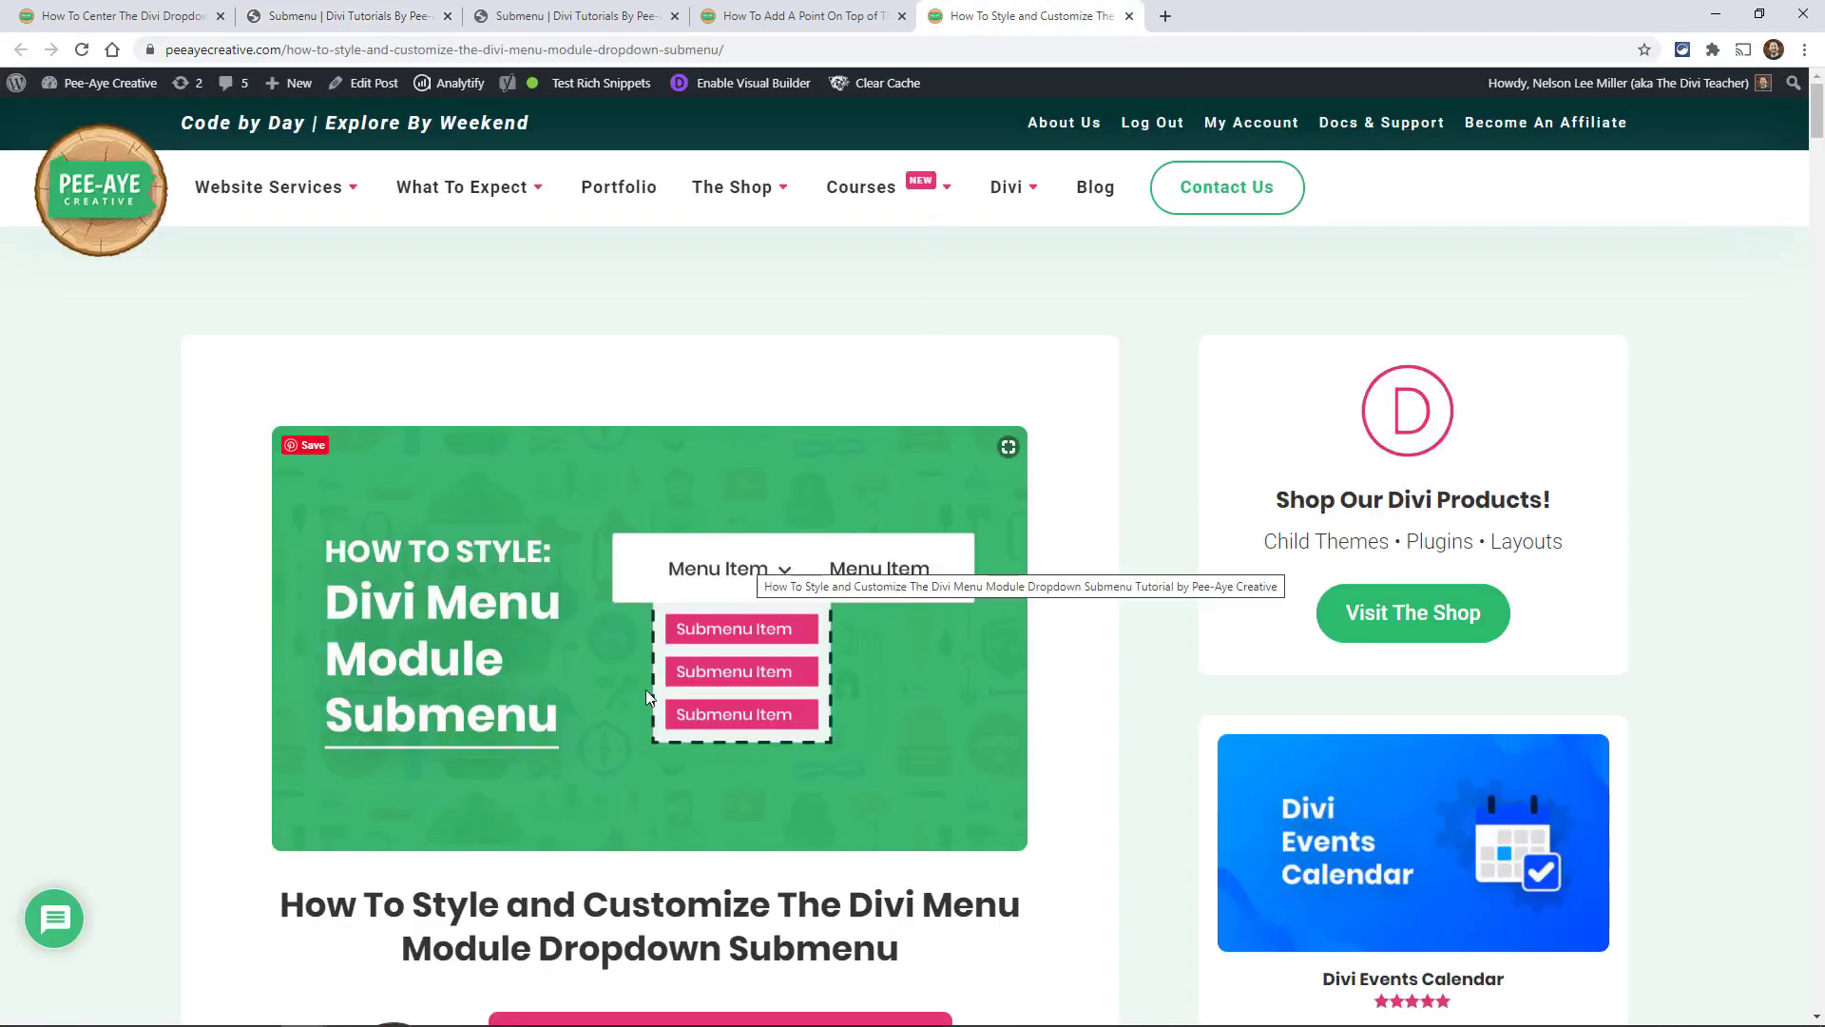
scroll(665, 723, down, 5)
scroll(733, 758, down, 15)
scroll(892, 683, down, 9)
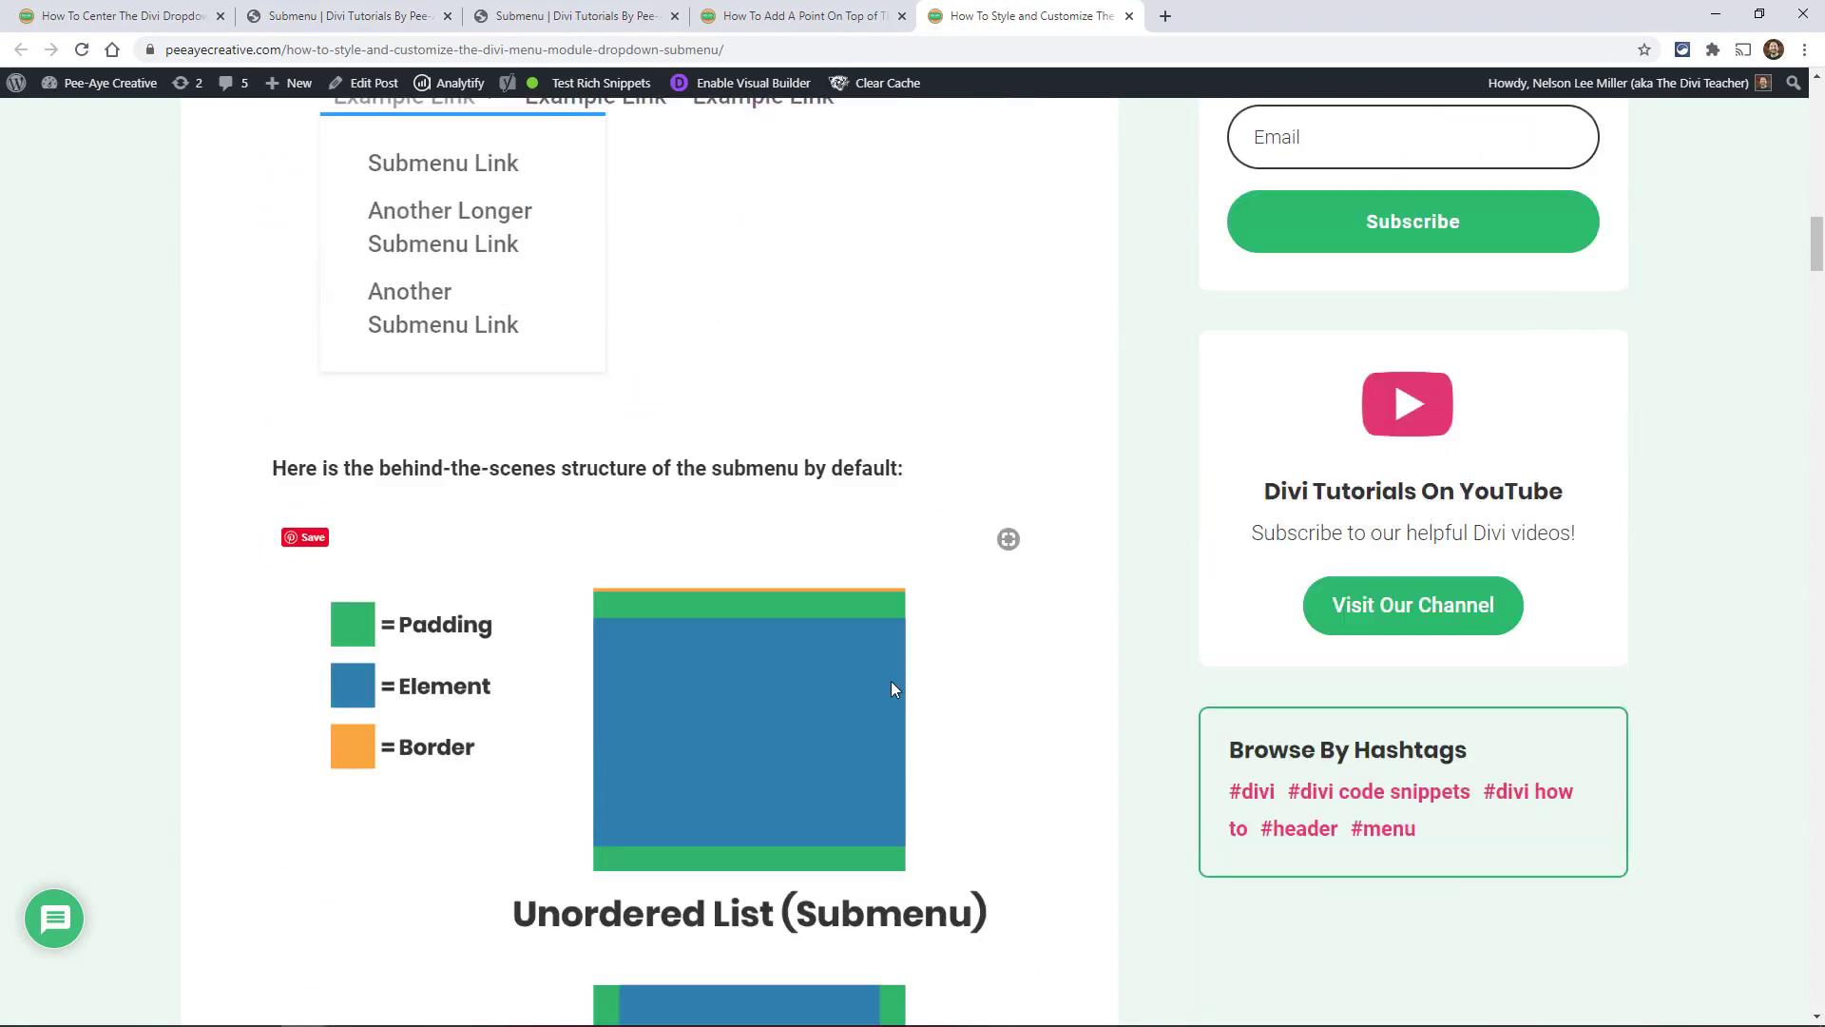
scroll(892, 681, down, 11)
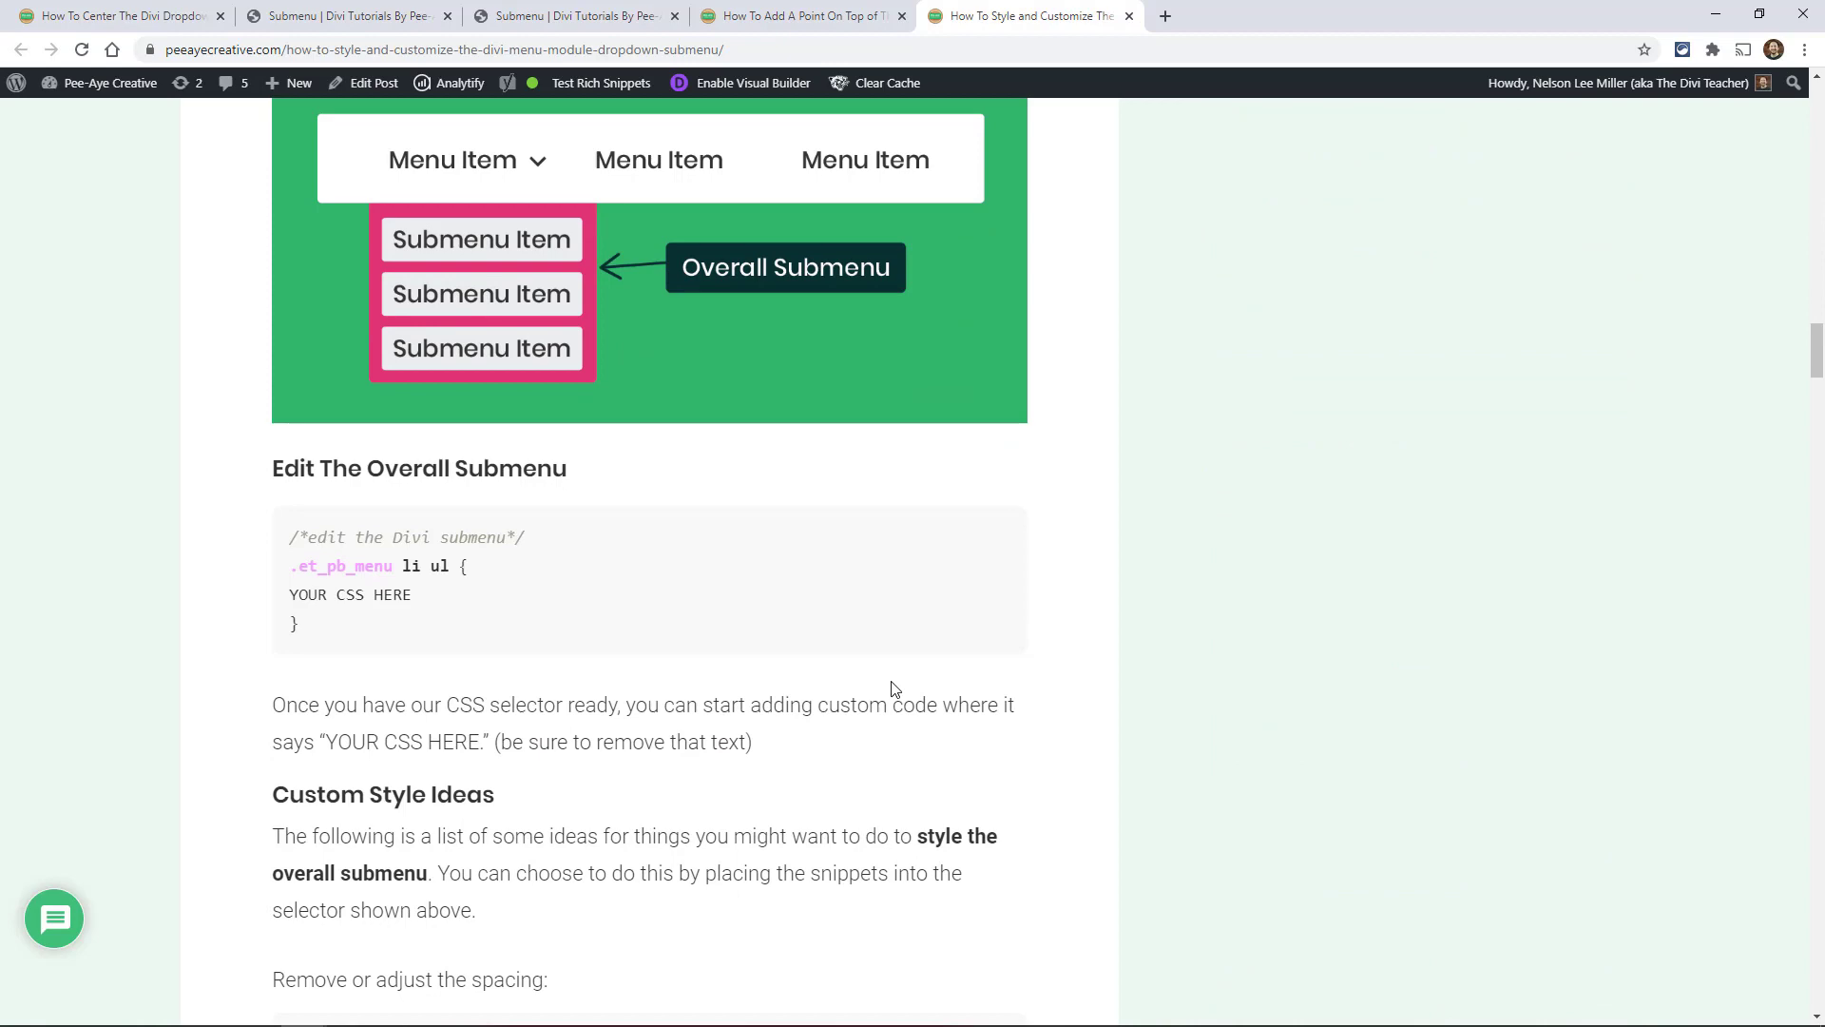
scroll(892, 687, down, 9)
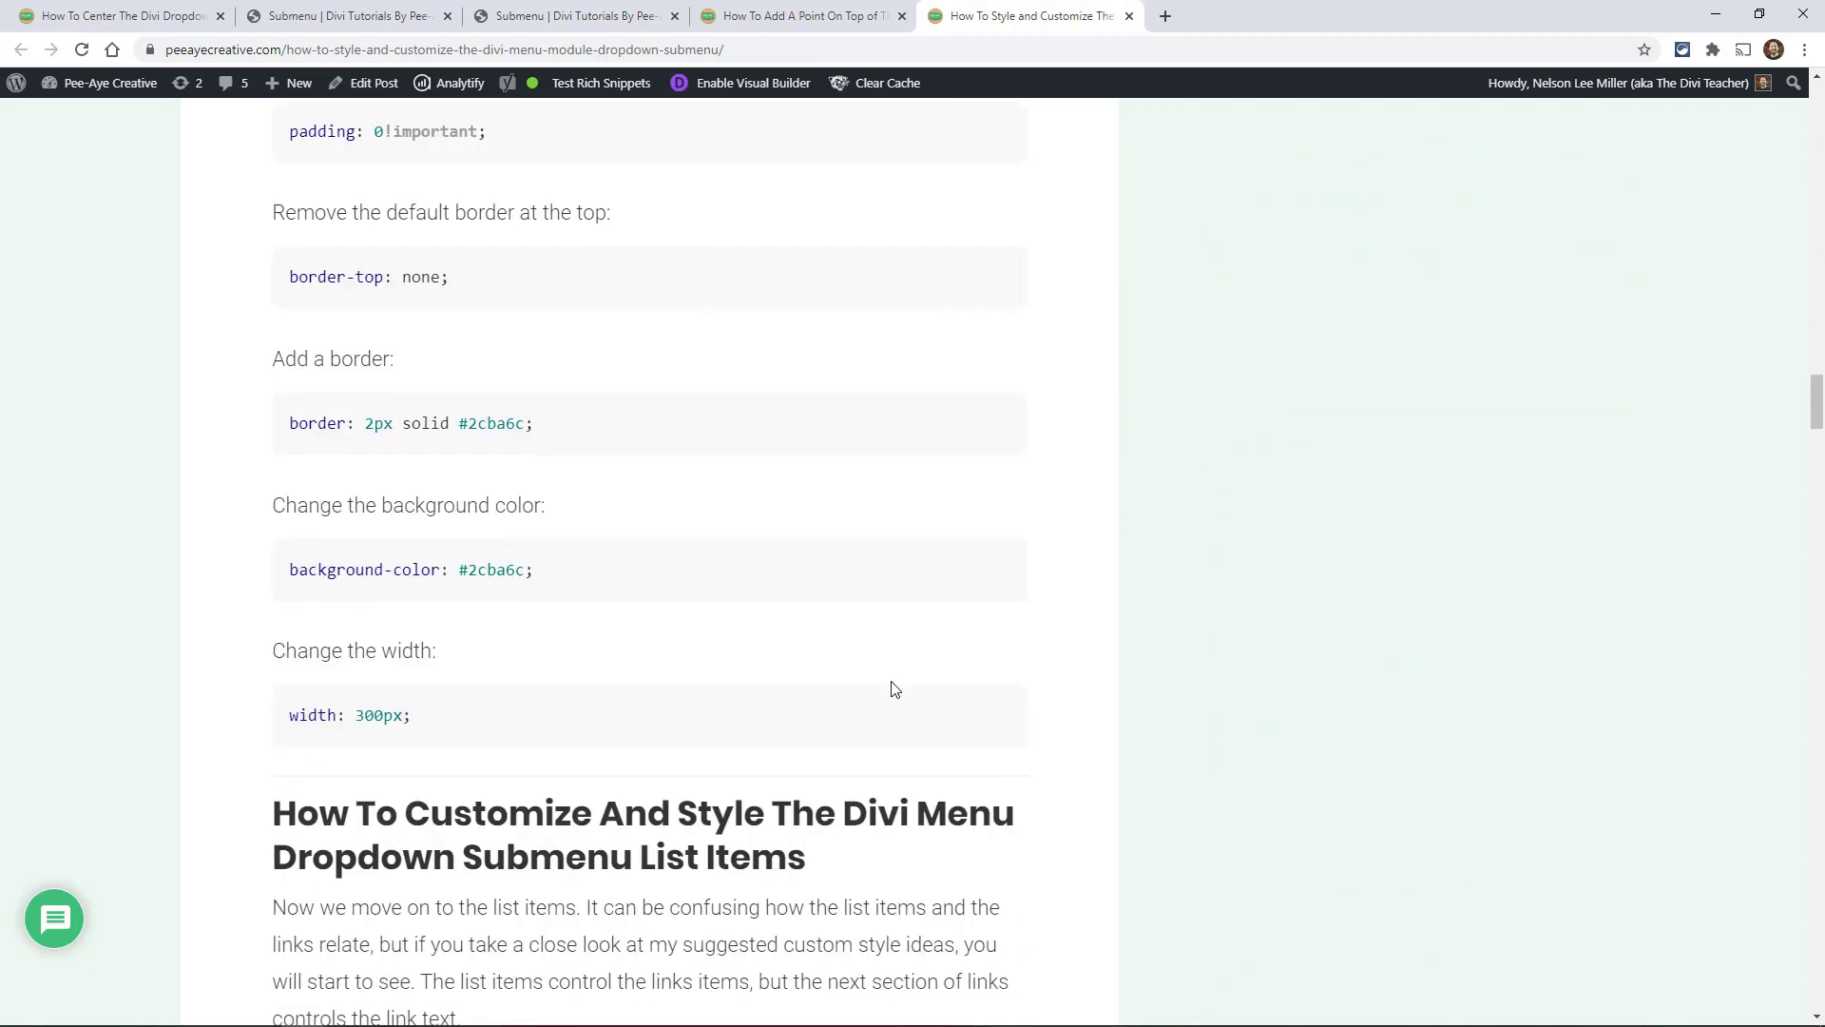
scroll(892, 687, down, 12)
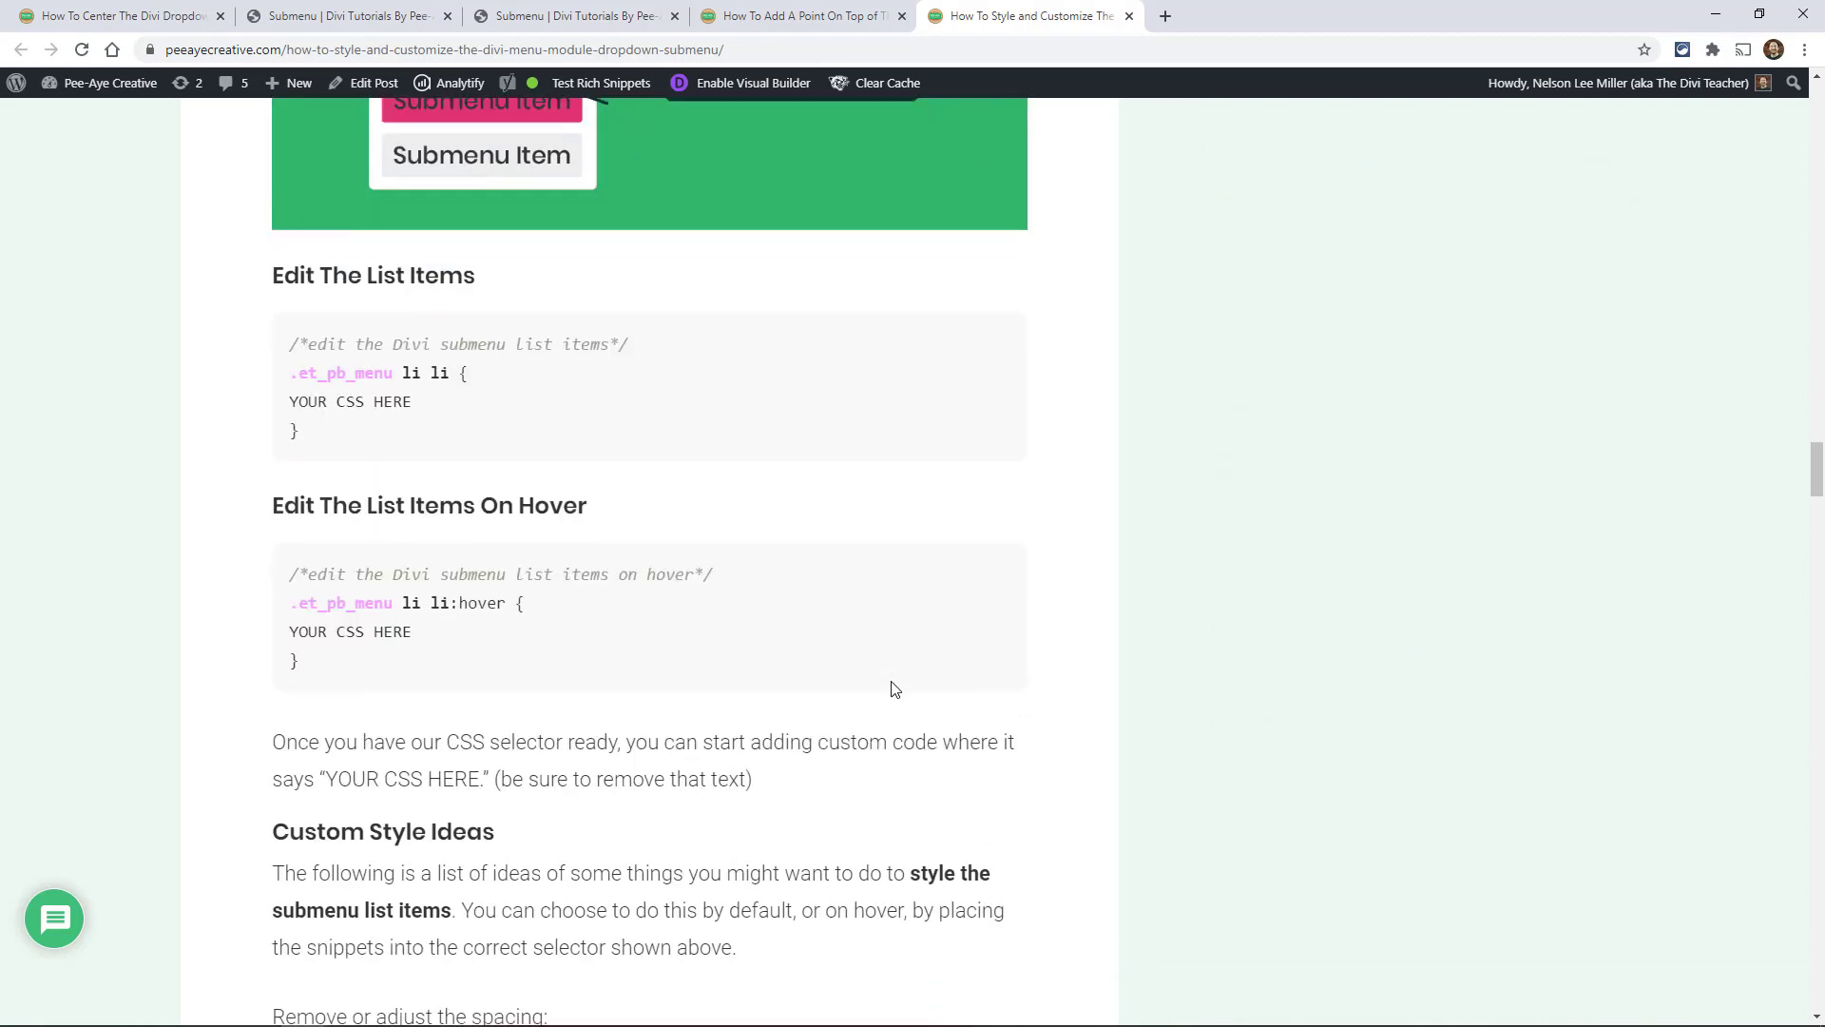
scroll(894, 688, down, 1)
scroll(894, 686, up, 9)
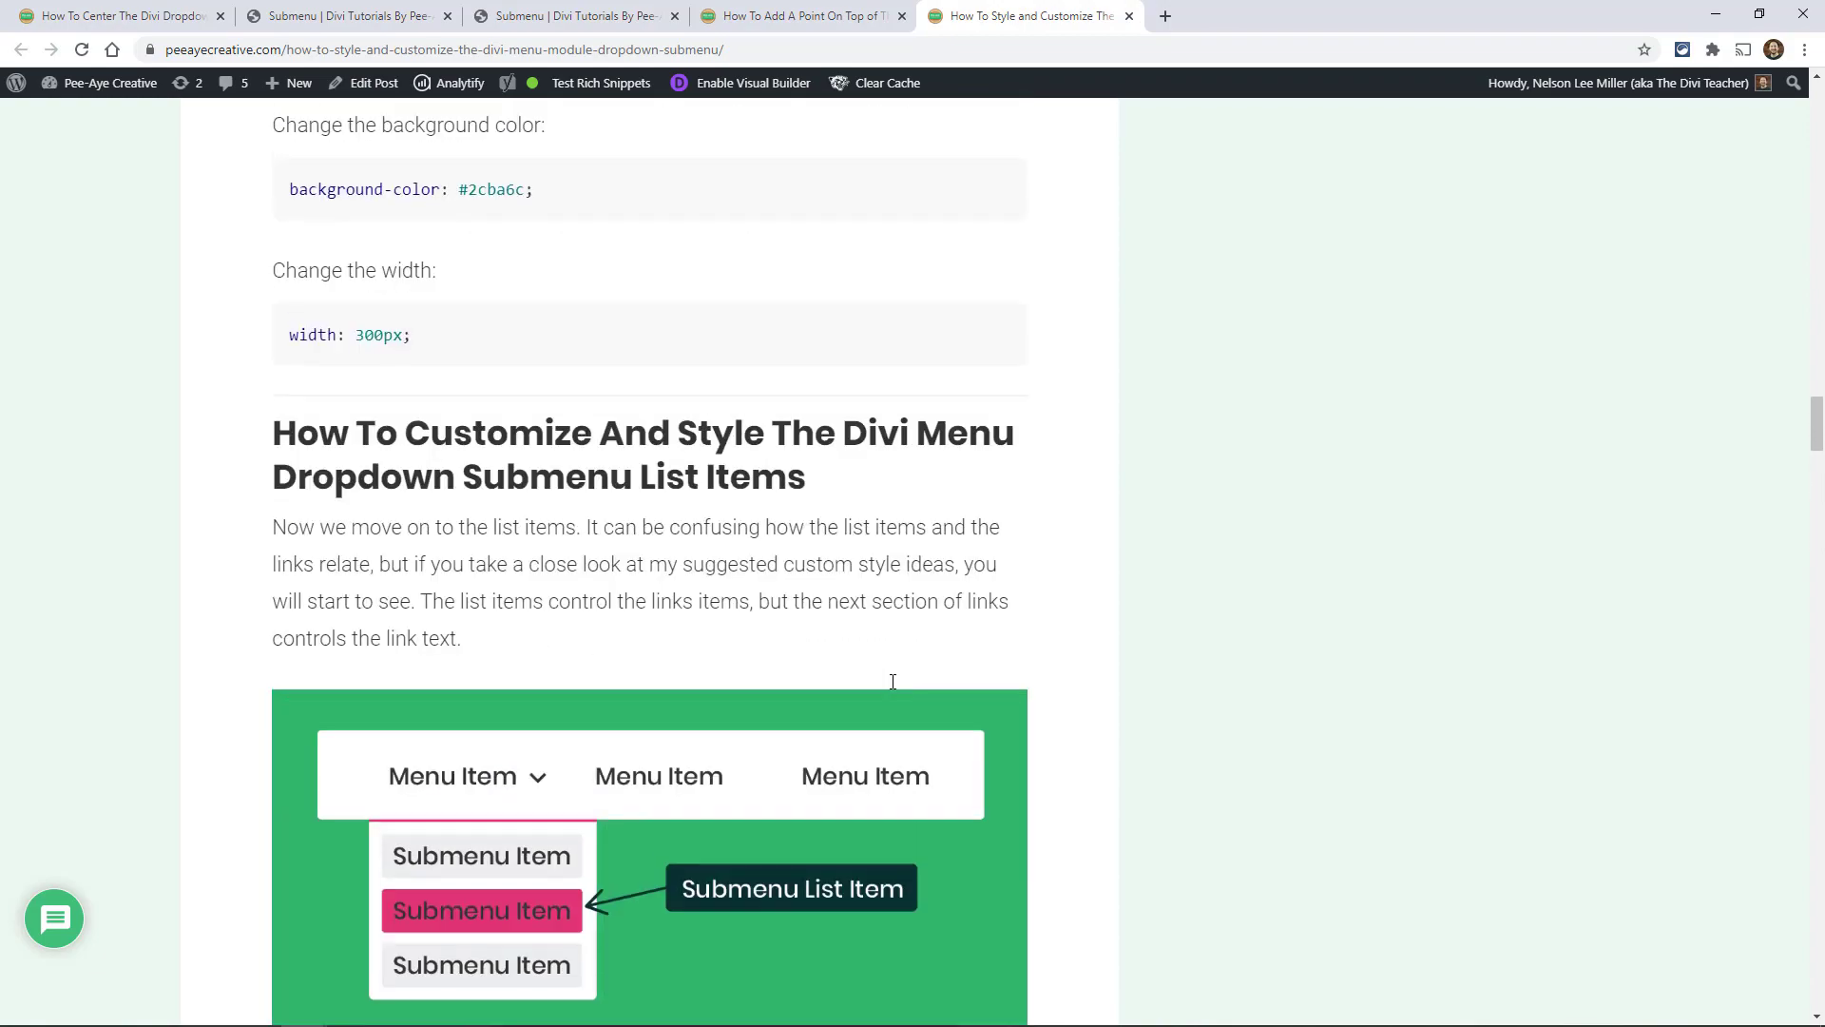
scroll(893, 681, up, 20)
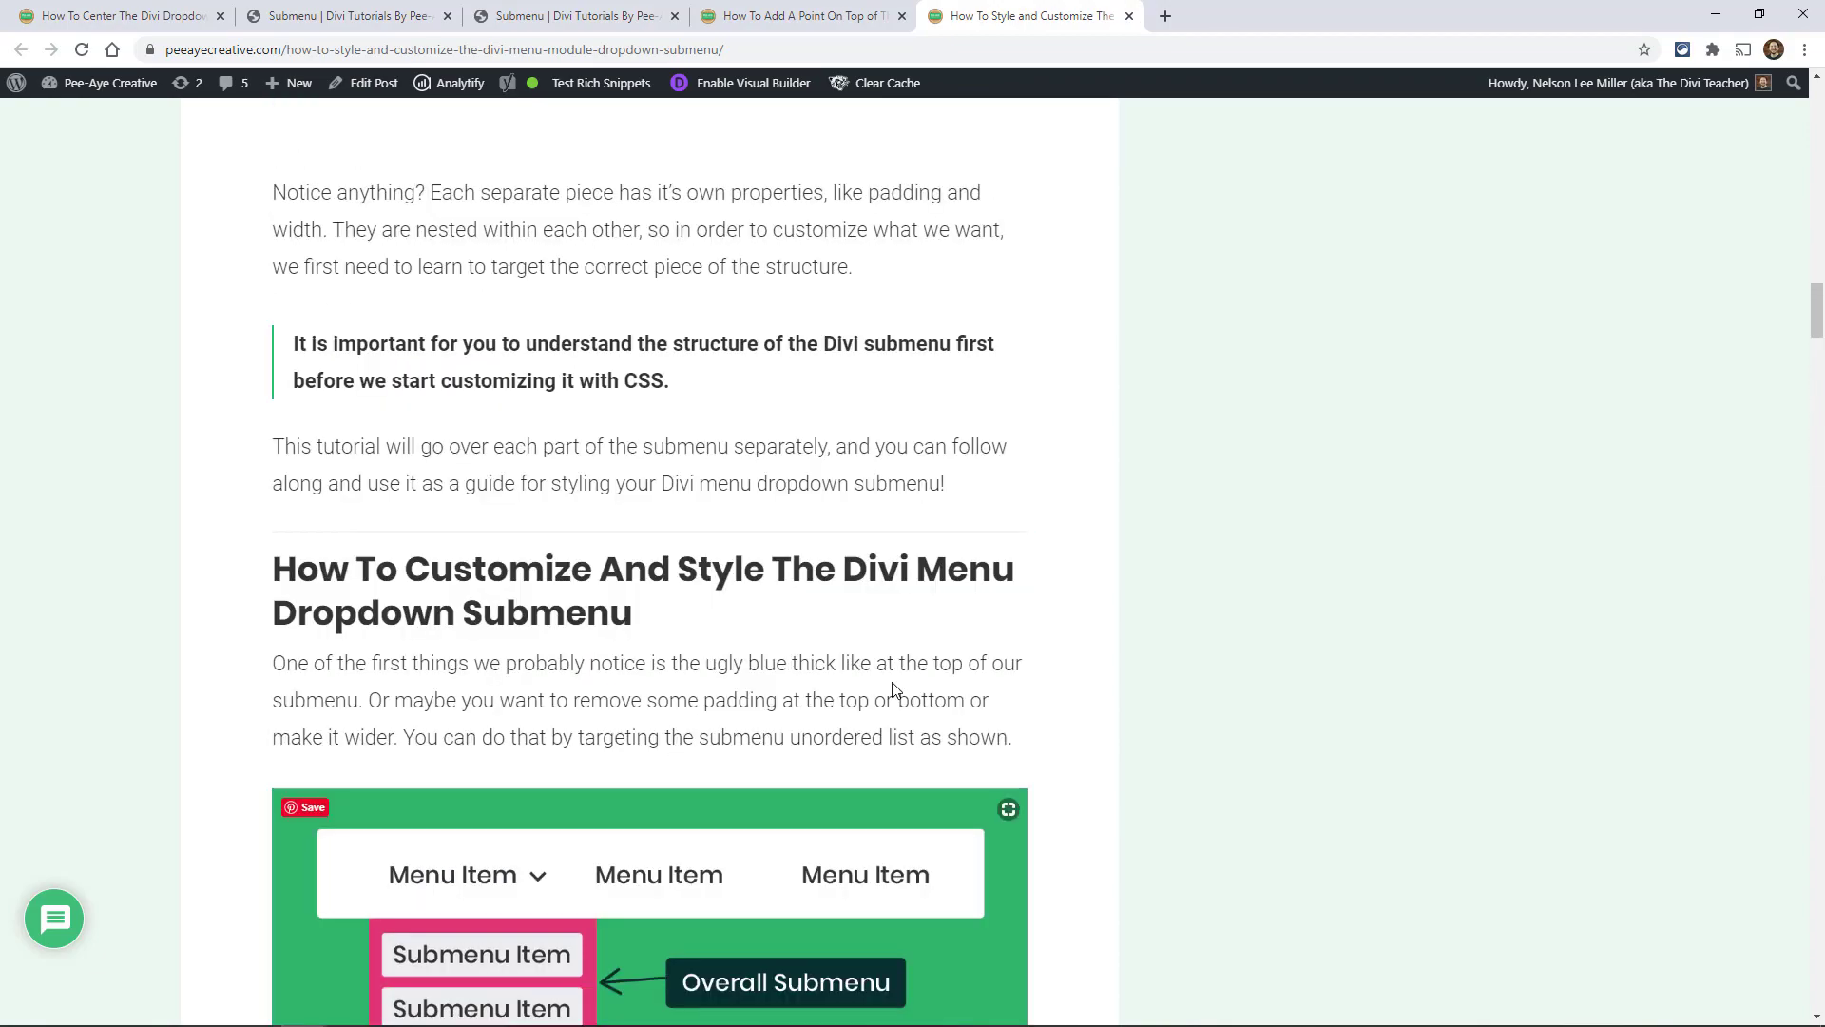
scroll(891, 687, up, 15)
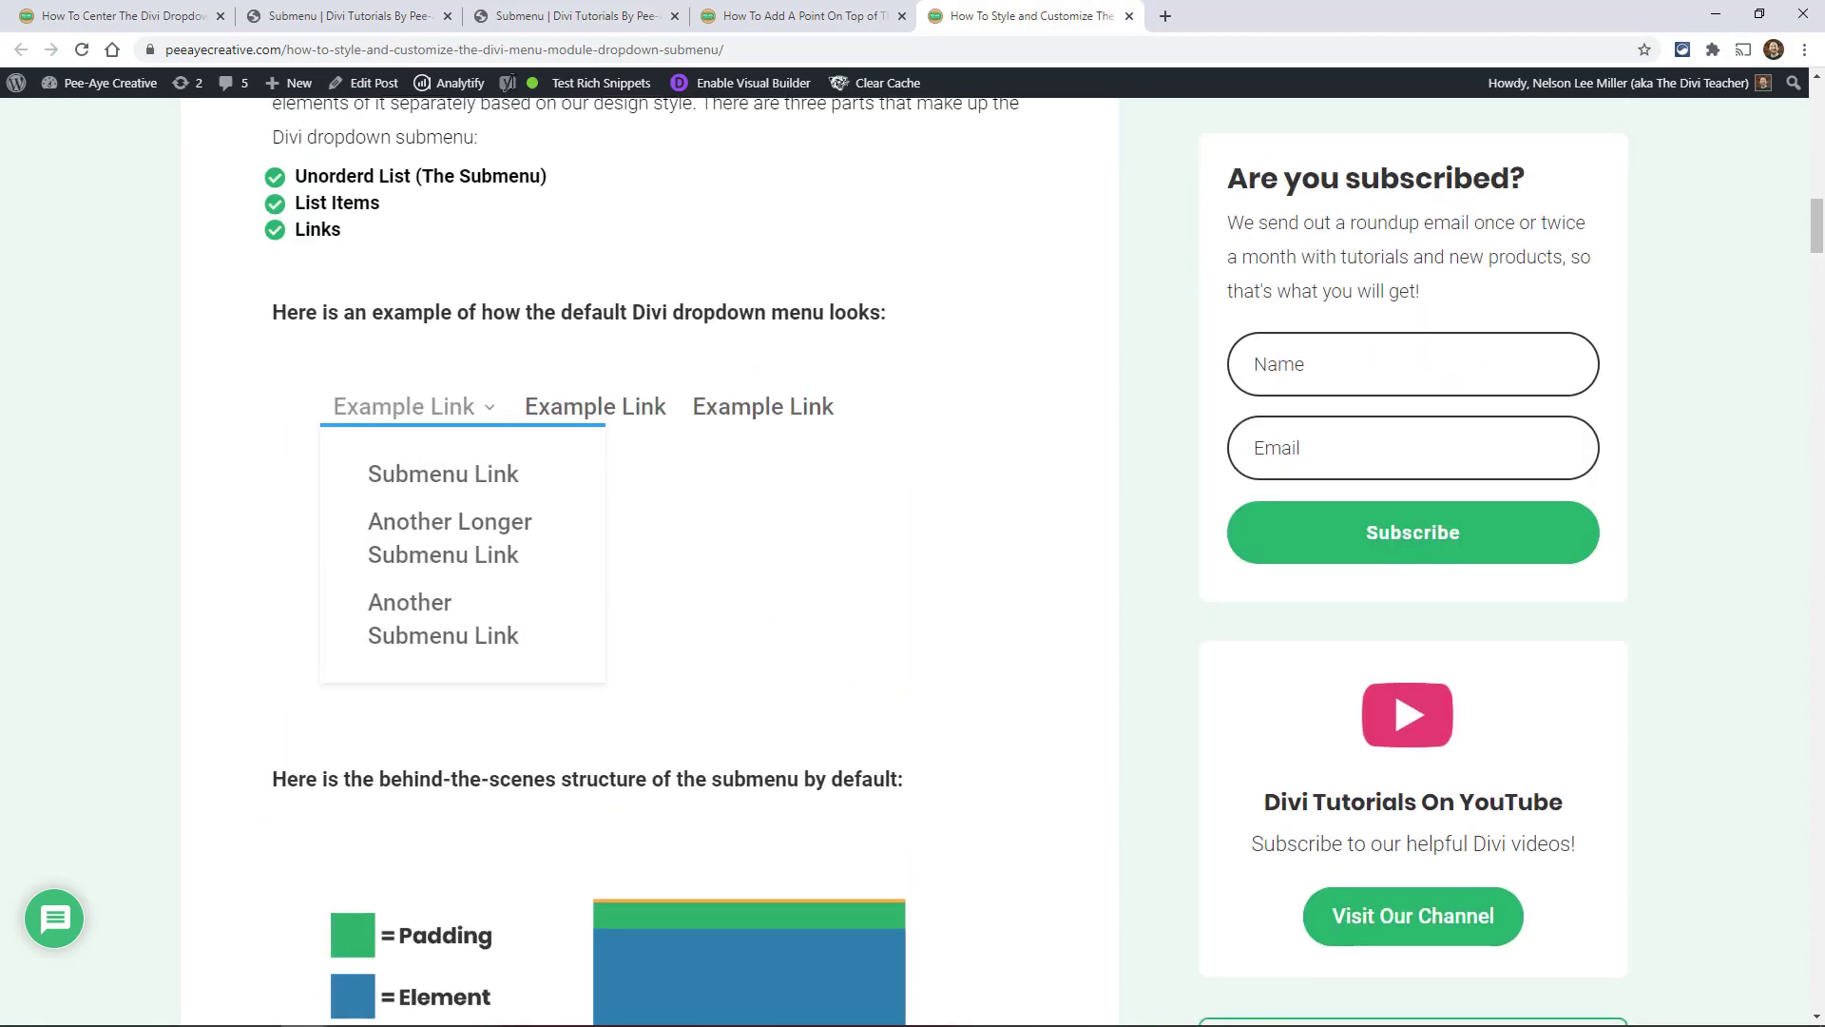